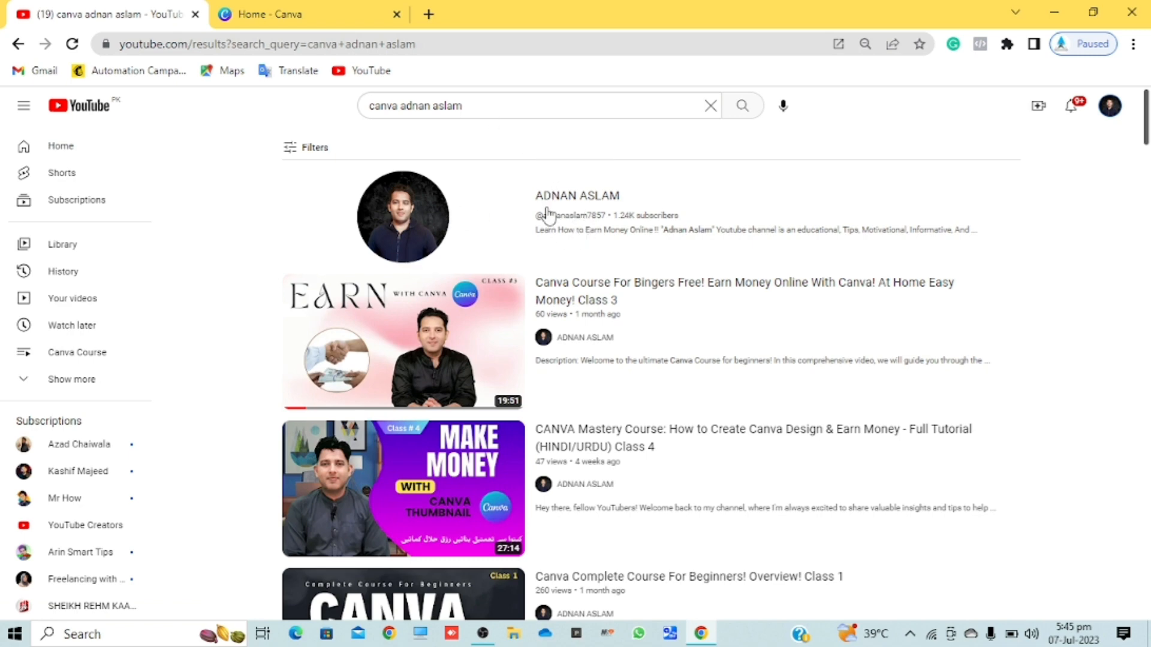
Step: Open the creator's YouTube channel and view its playlists, including the 6-video Canva Course
left_click(584, 204)
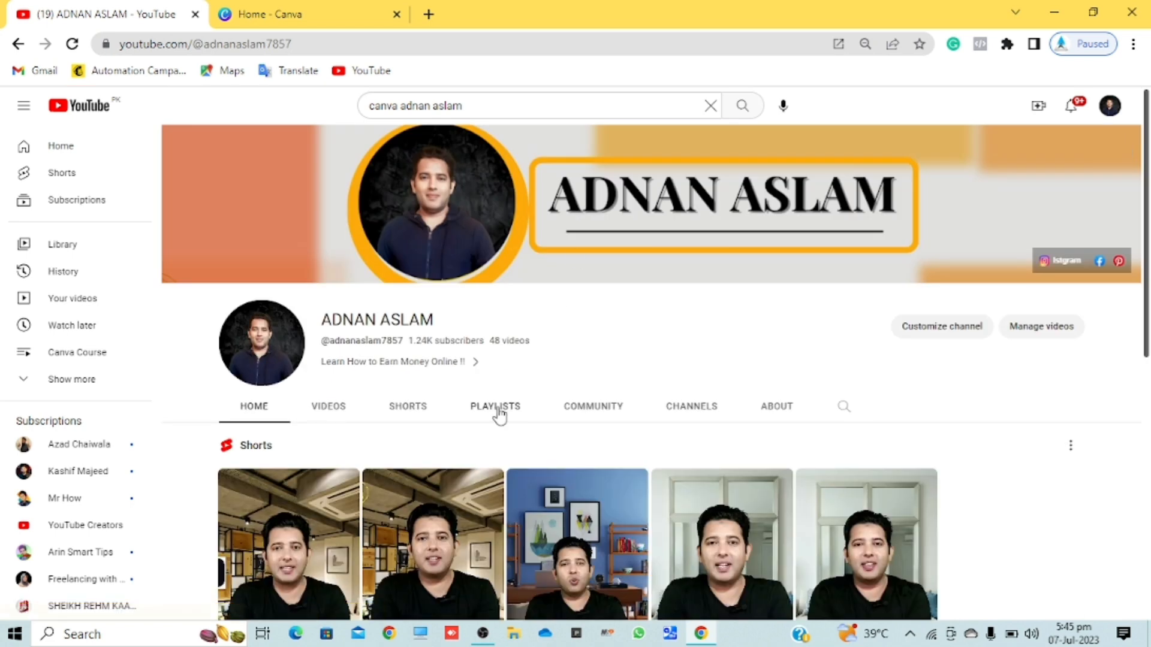
left_click(507, 406)
scroll(561, 323, "down", 2)
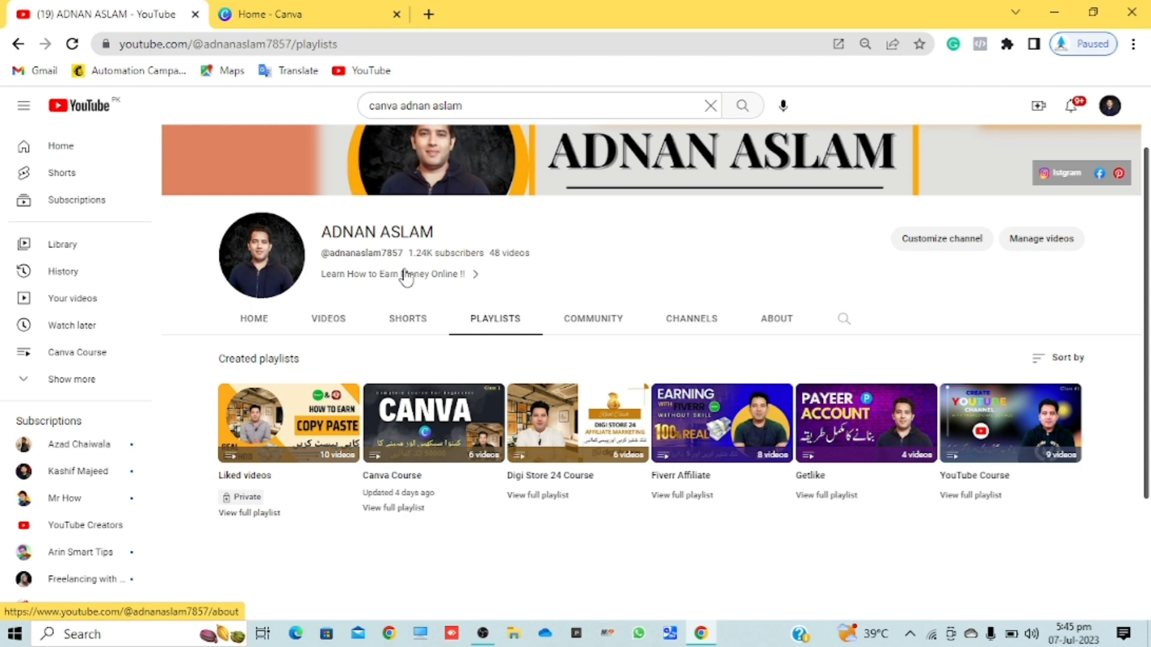
left_click(317, 13)
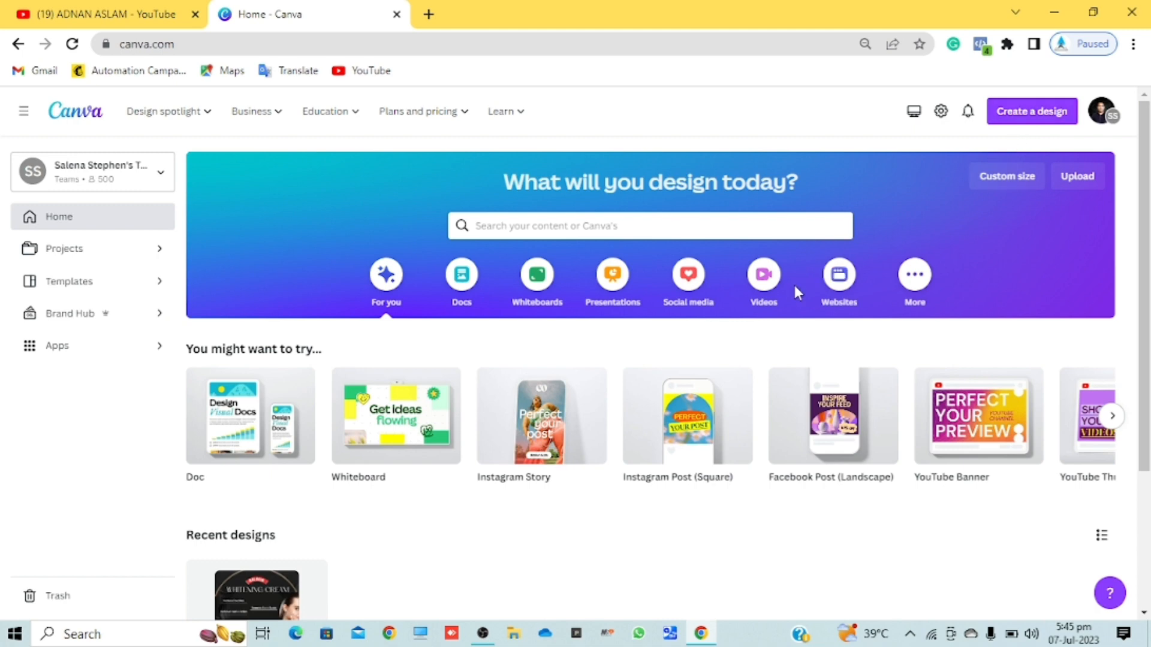
Step: Create a new blank 500 × 500 px Logo design by searching 'log'
mouse_move(783, 456)
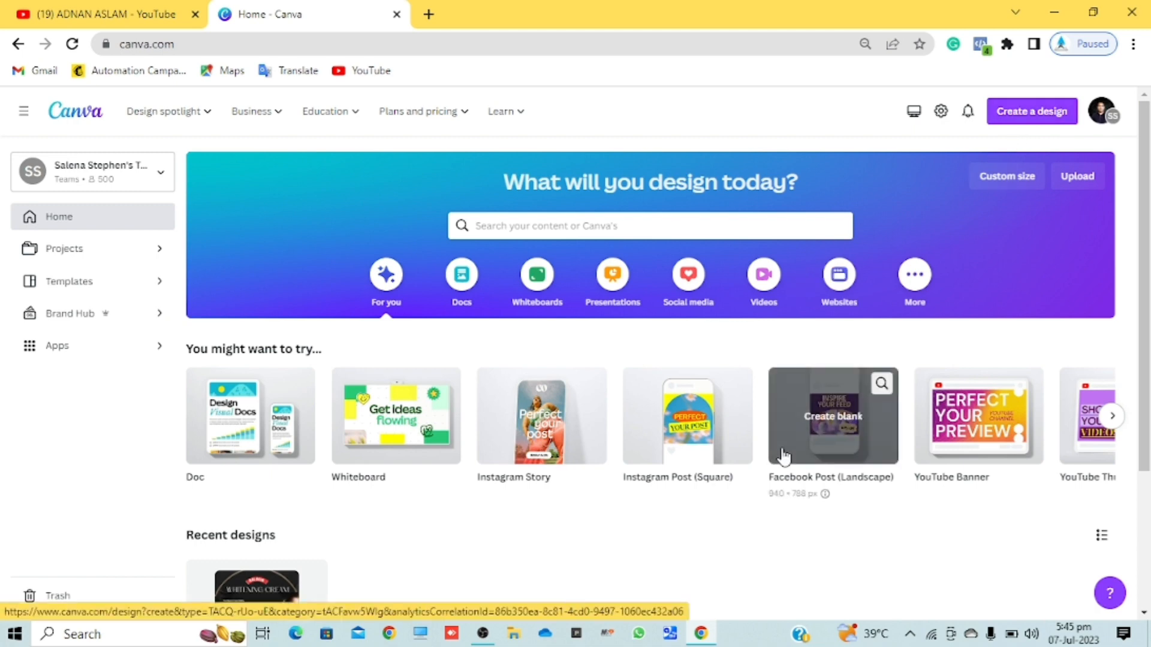
left_click(1026, 123)
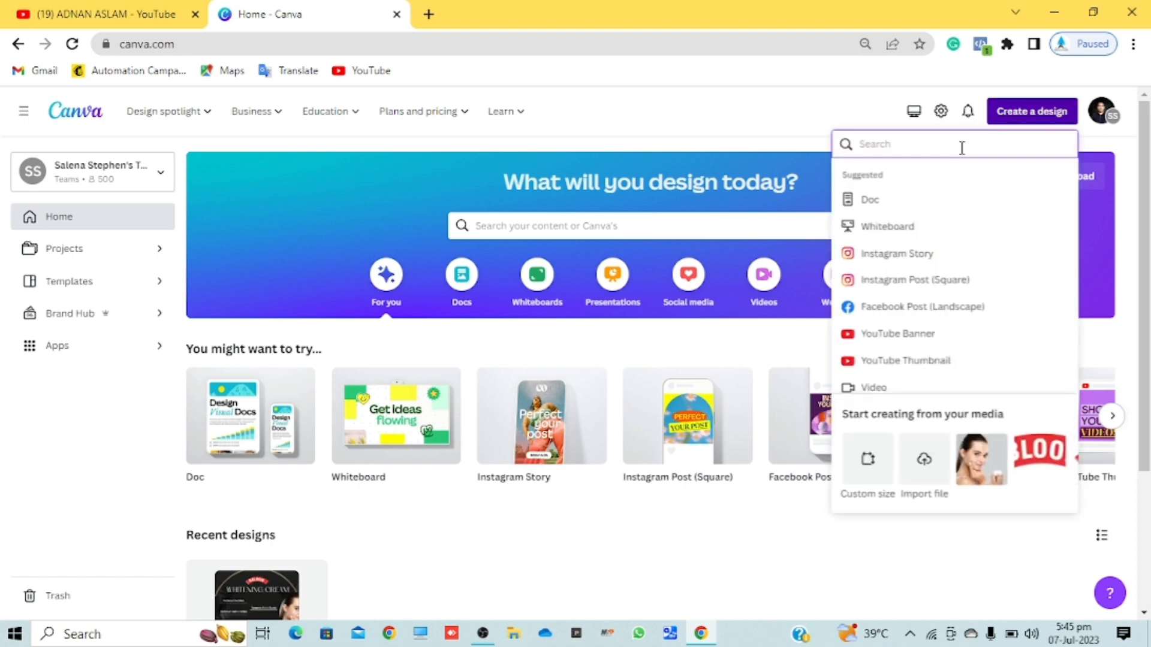
type("logo")
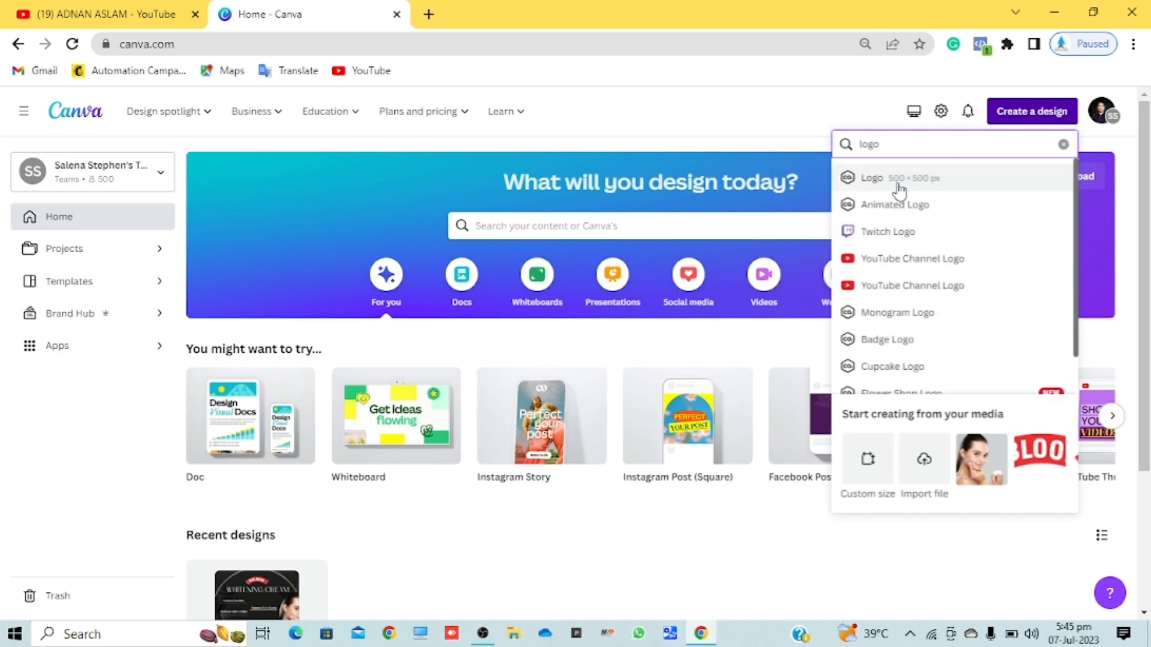
left_click(898, 187)
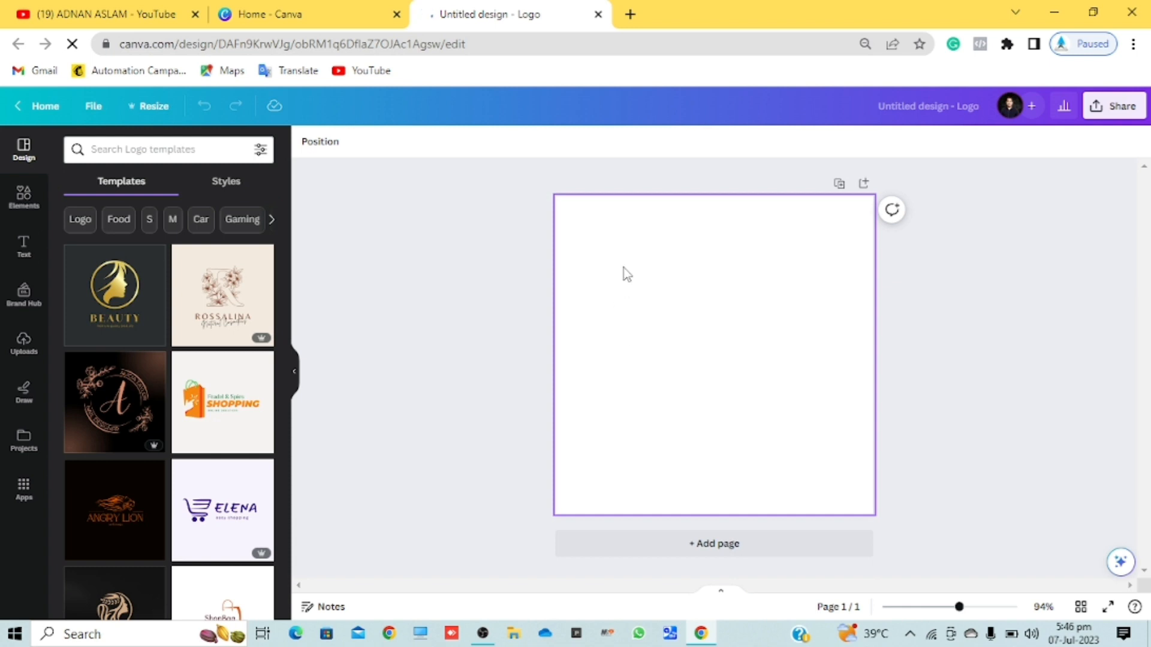
Step: Search the Elements library for 'music' and browse all the graphic results
left_click(22, 196)
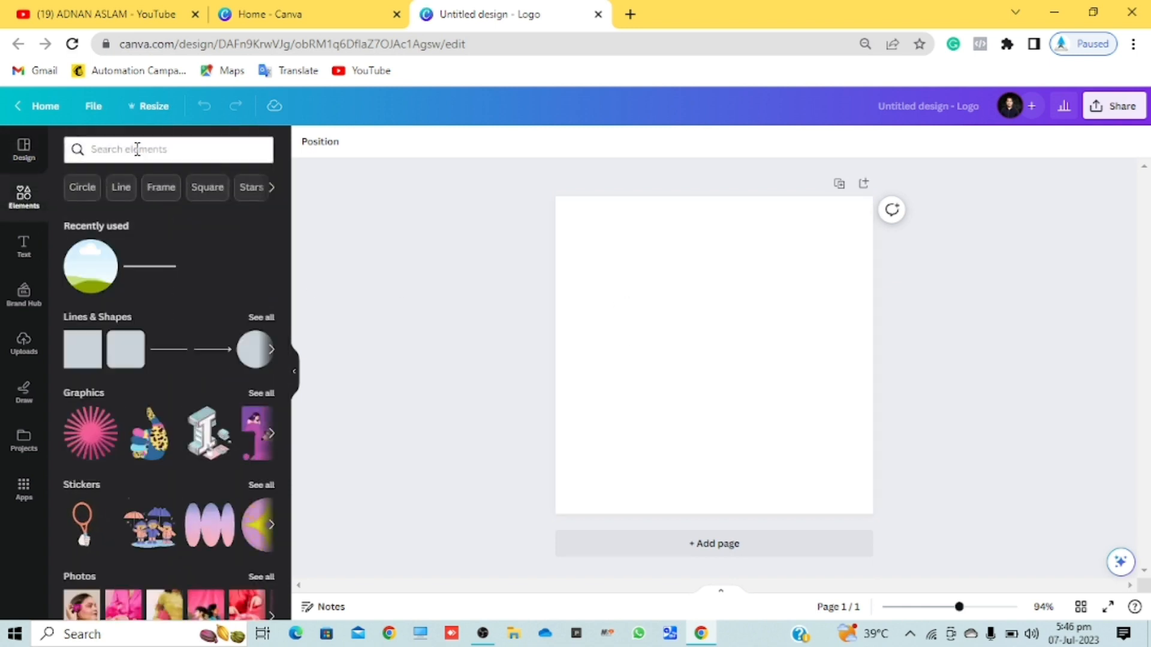
left_click(137, 150)
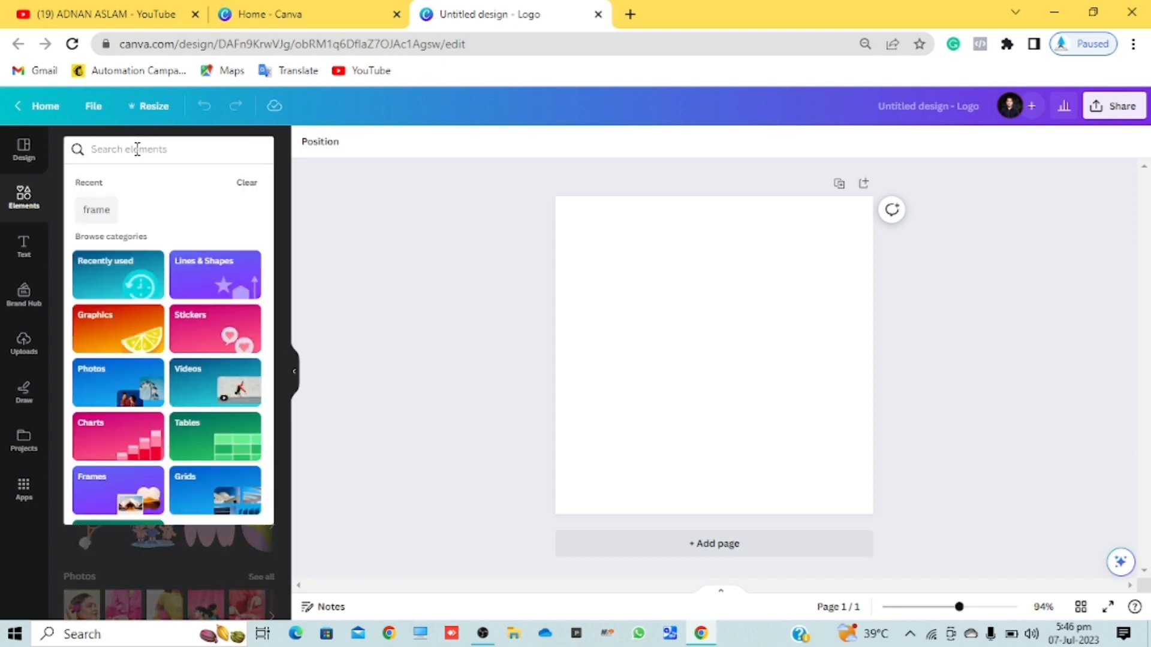
type("music")
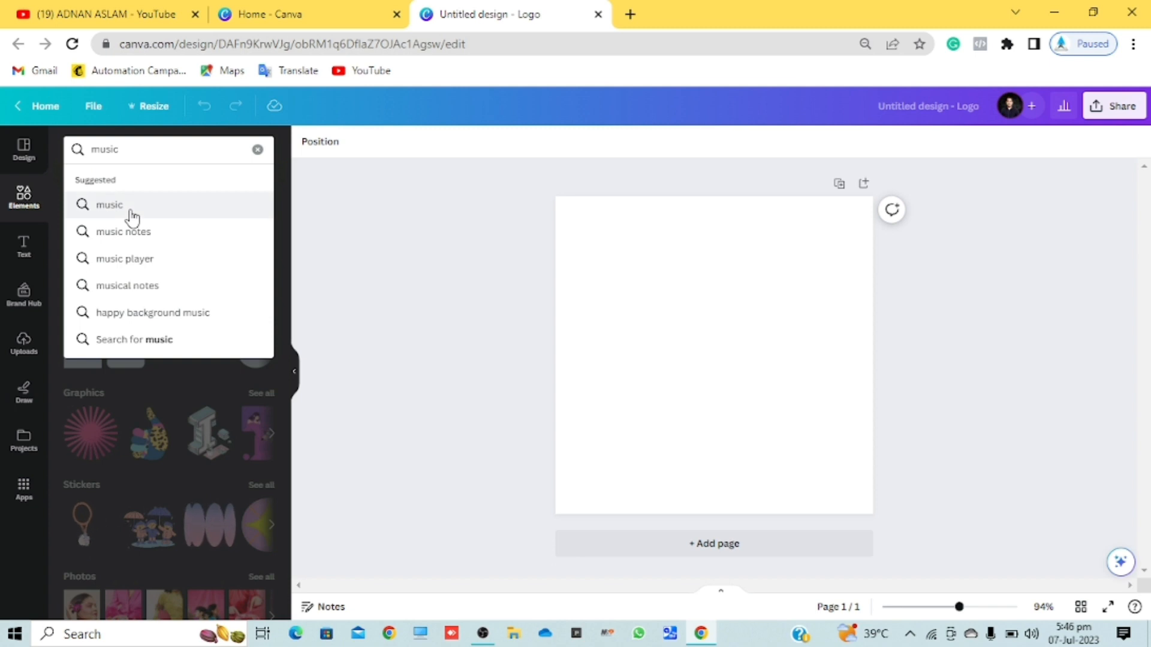
left_click(129, 206)
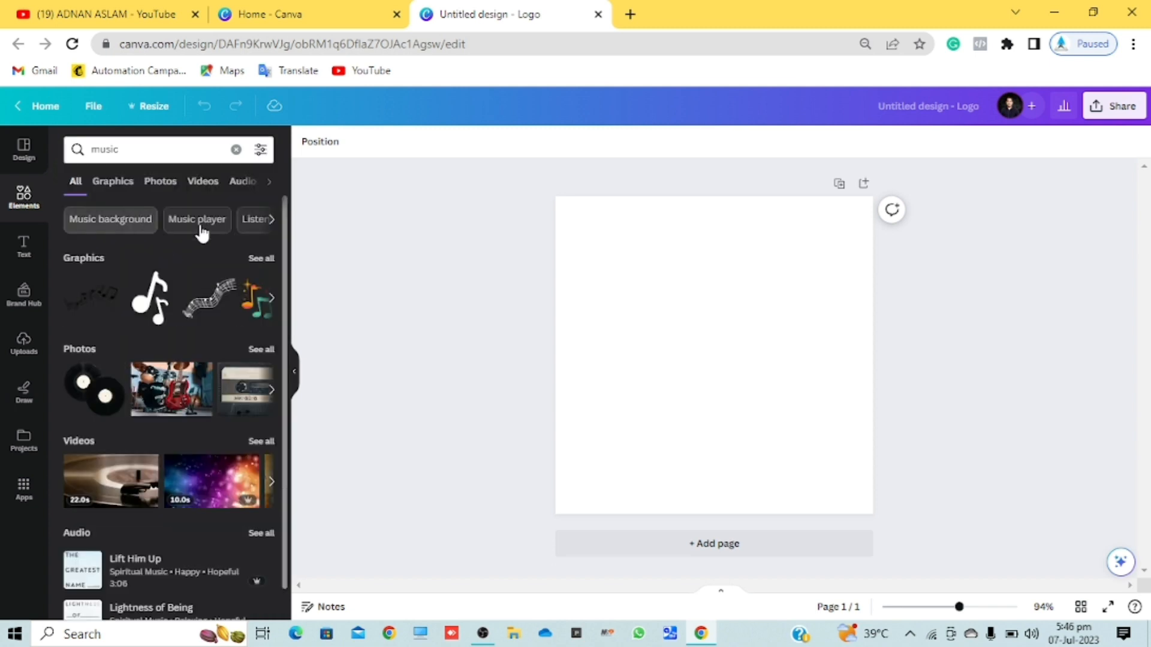
left_click(261, 259)
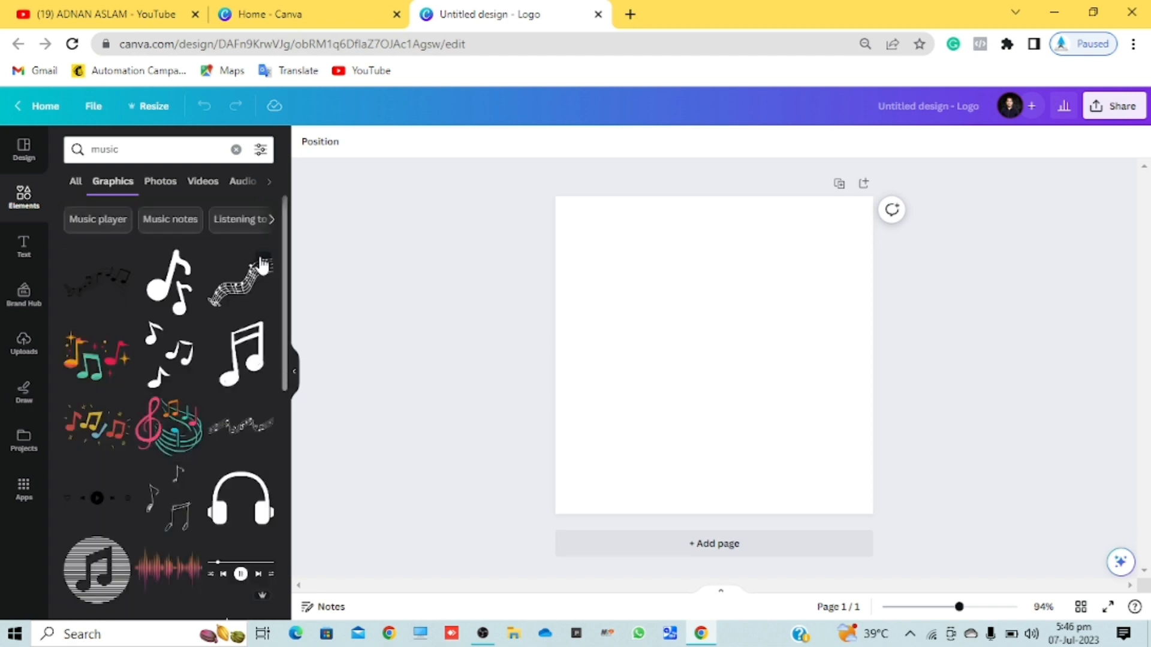
scroll(195, 497, "down", 3)
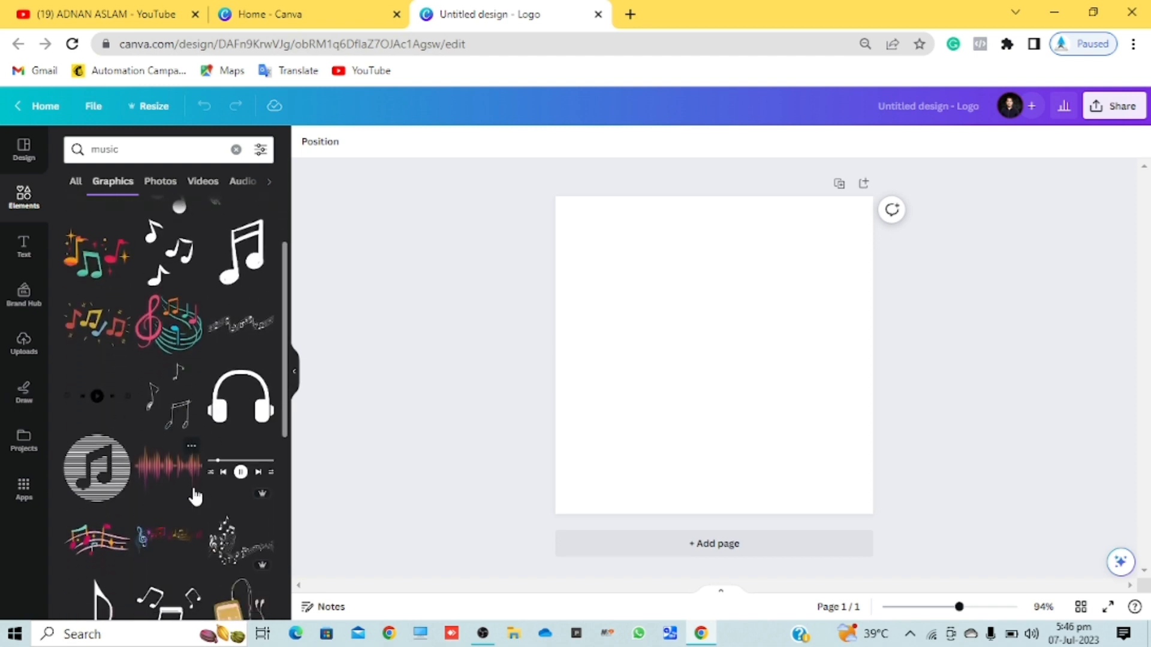
scroll(193, 495, "down", 5)
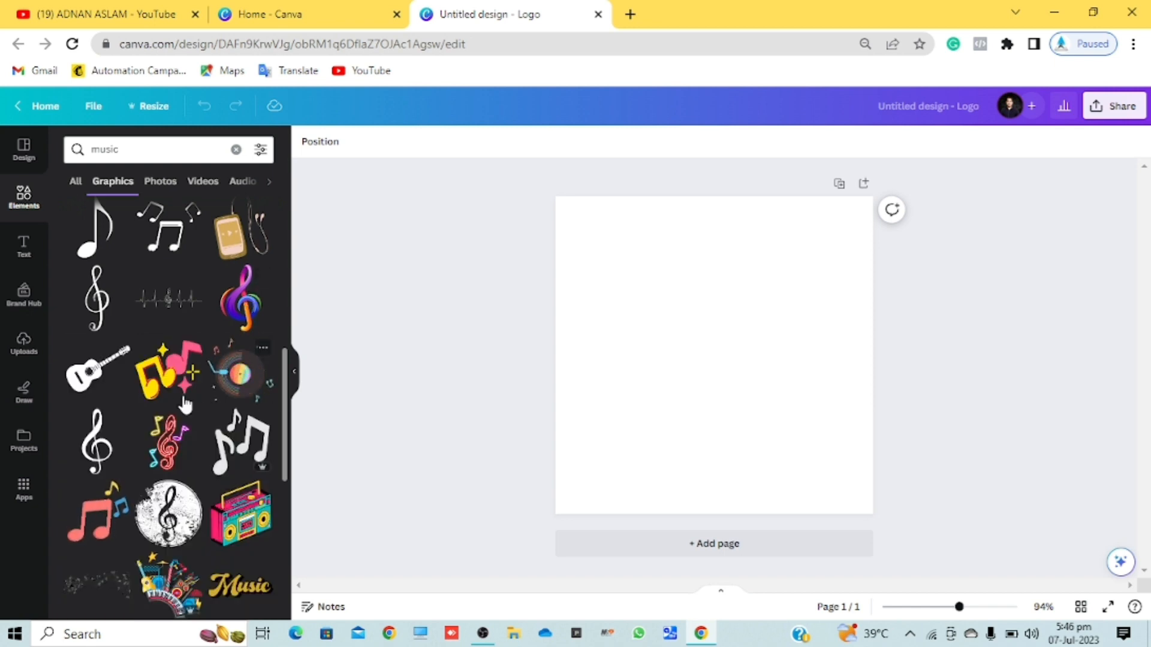
scroll(180, 406, "up", 1)
scroll(180, 405, "up", 3)
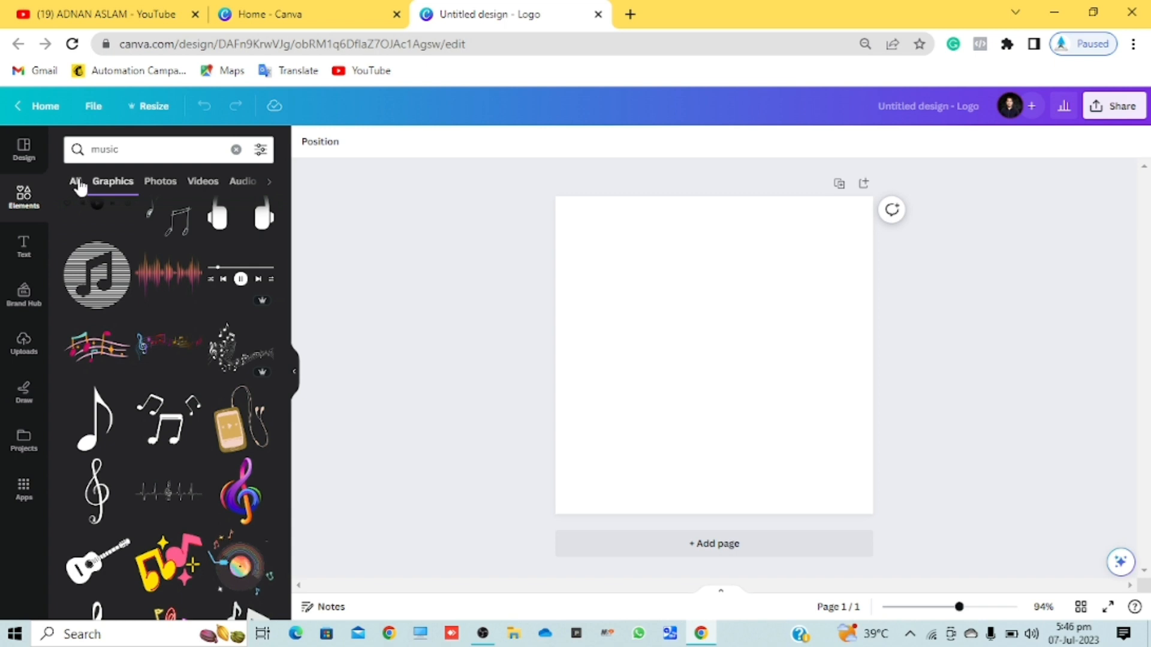
Step: Show all the music photo results and scroll through them
left_click(76, 182)
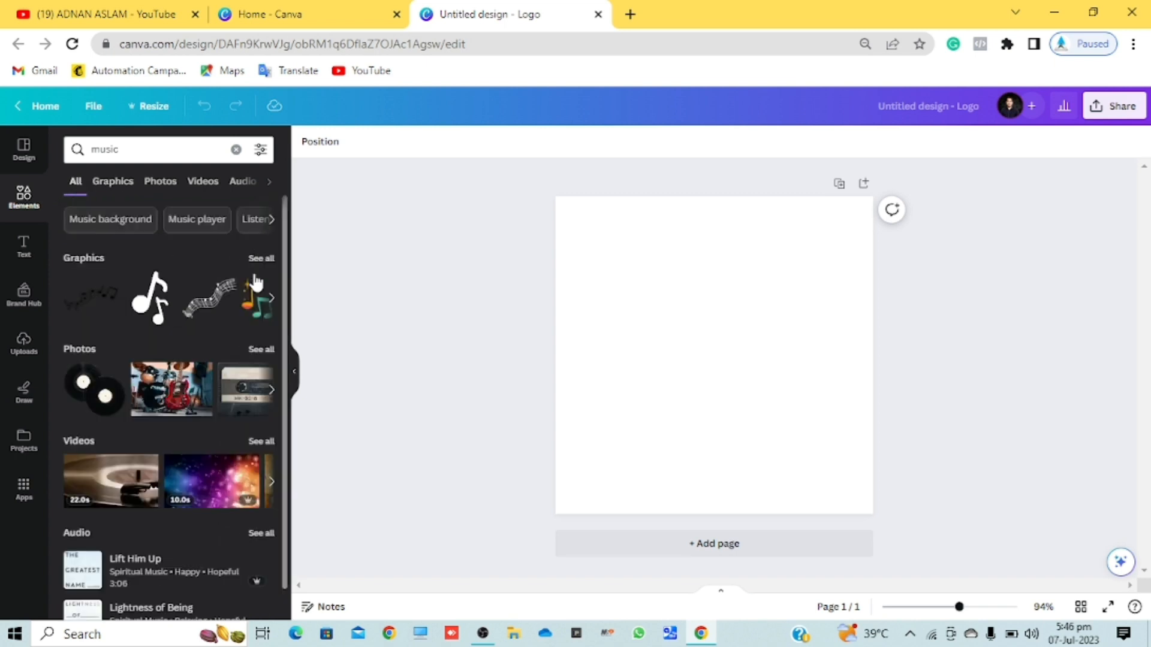
left_click(262, 351)
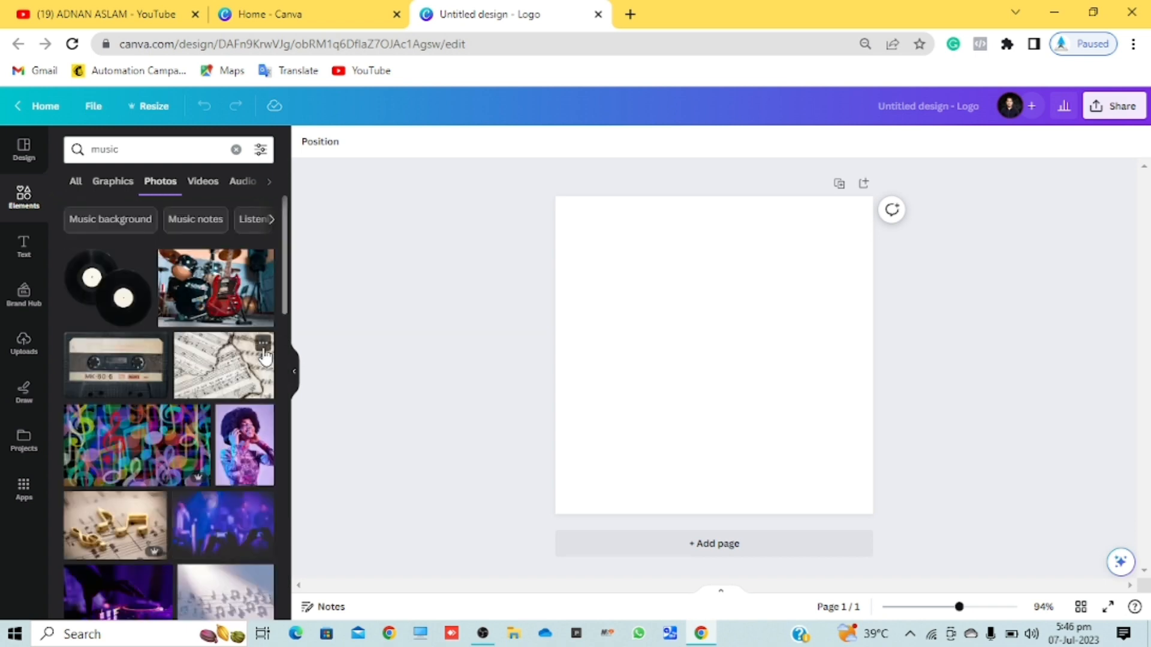
scroll(182, 491, "down", 4)
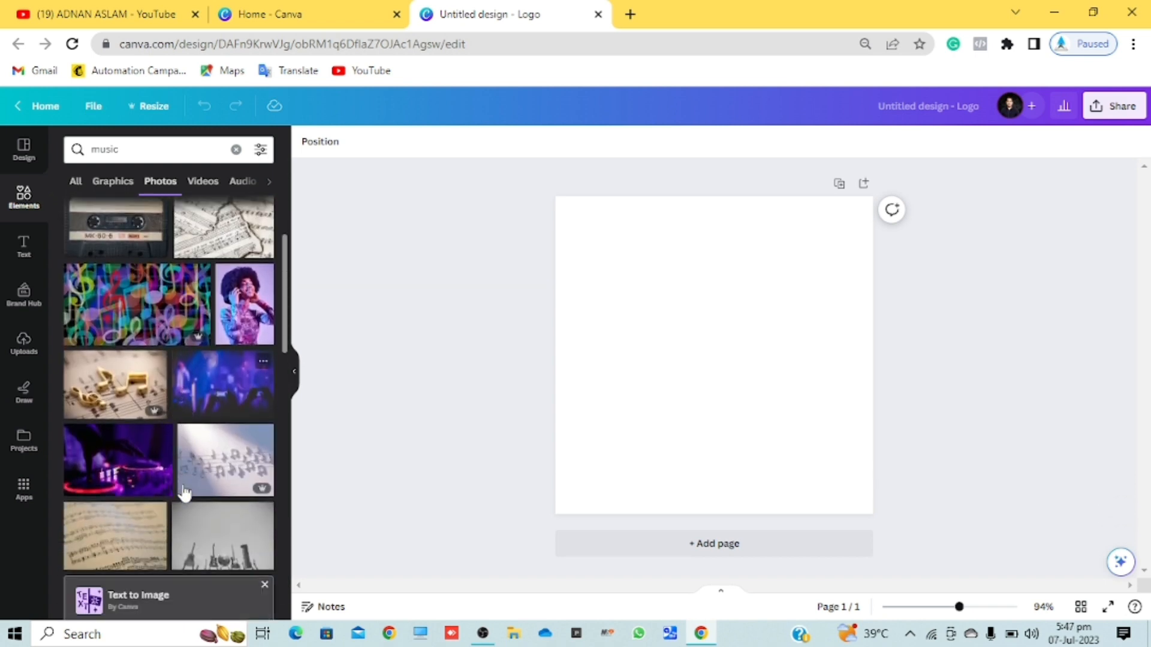
scroll(185, 493, "down", 1)
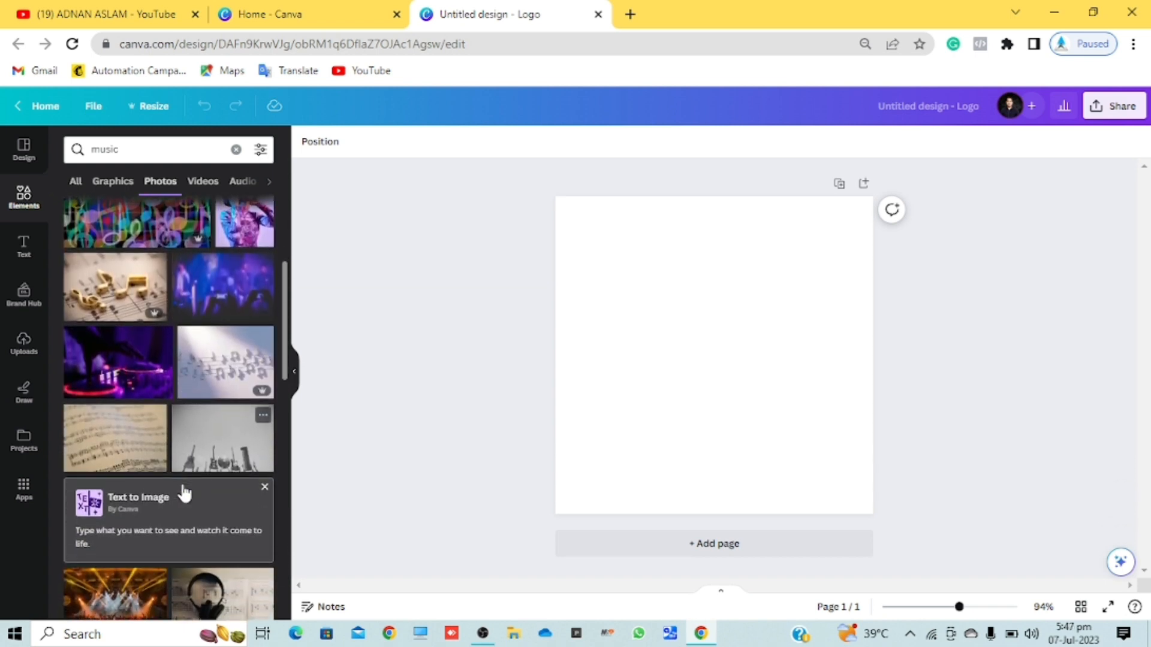
scroll(184, 493, "down", 4)
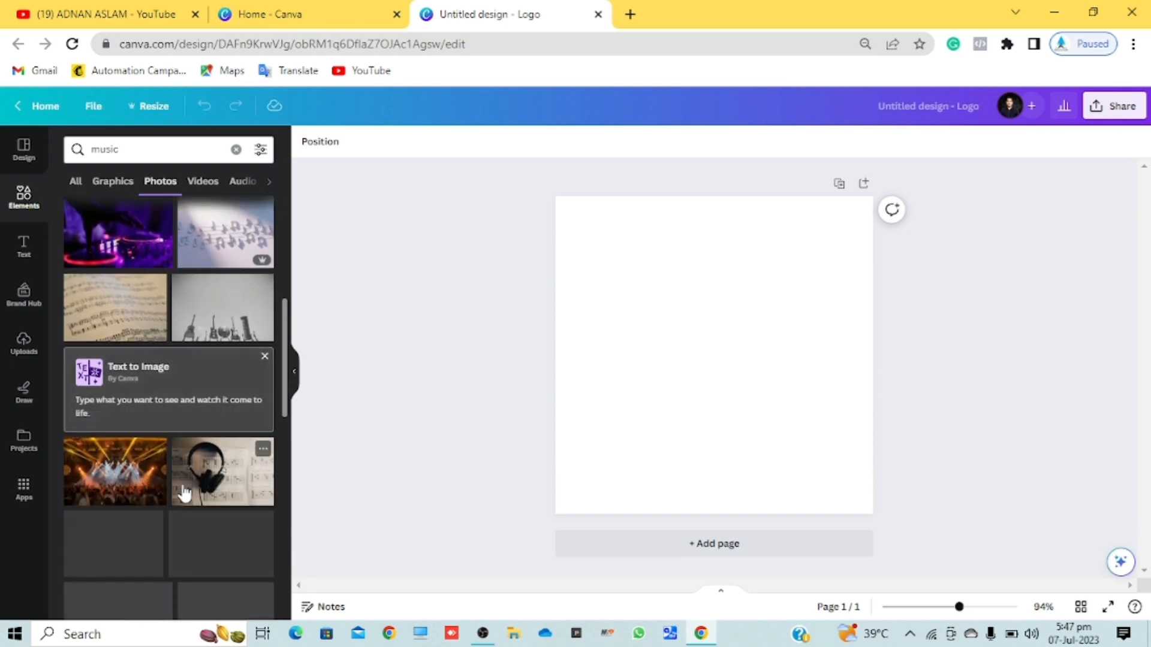
scroll(181, 481, "up", 1)
scroll(183, 483, "down", 2)
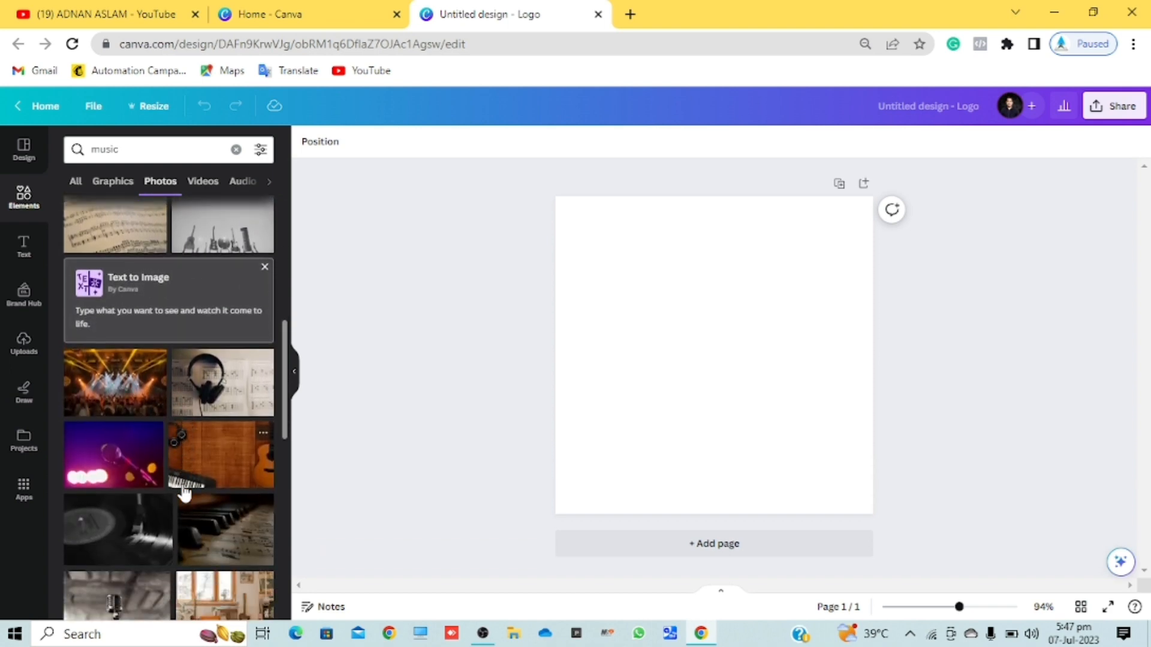
scroll(184, 484, "down", 3)
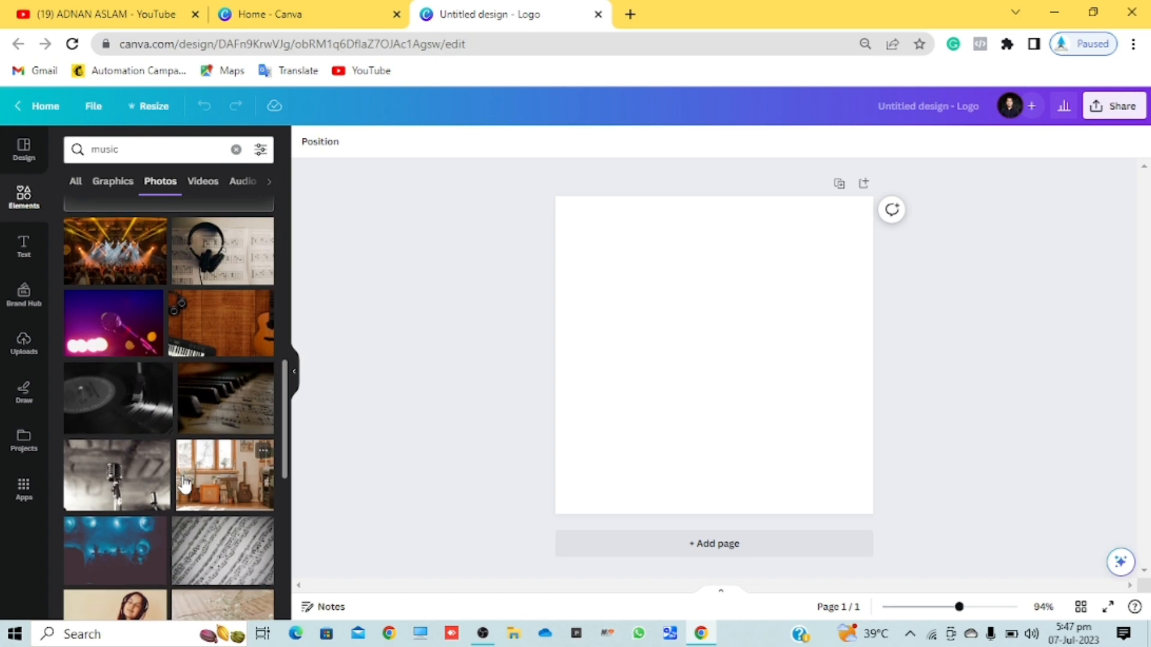
scroll(184, 484, "down", 4)
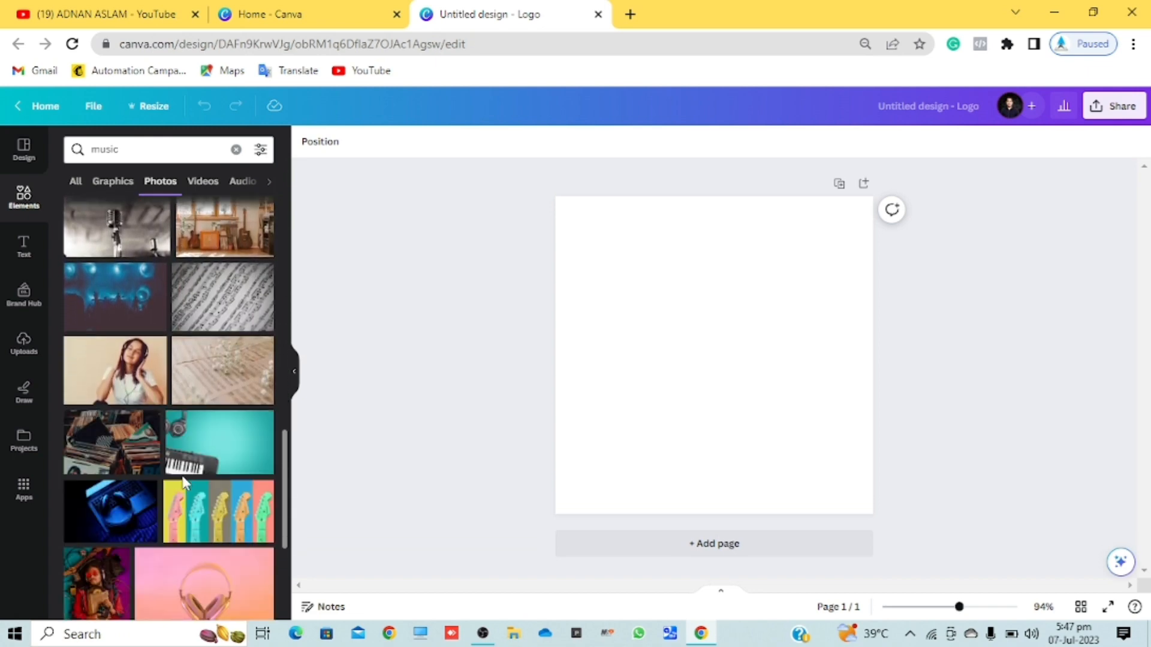
scroll(184, 485, "down", 2)
scroll(184, 482, "down", 1)
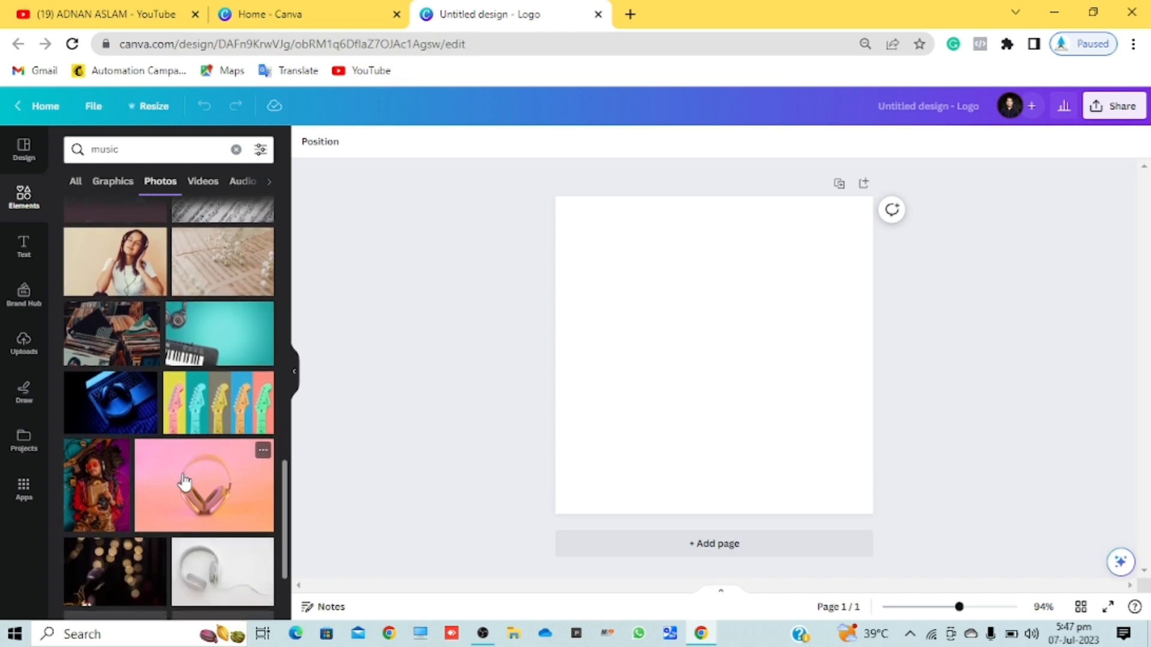
scroll(184, 481, "down", 1)
scroll(184, 482, "down", 2)
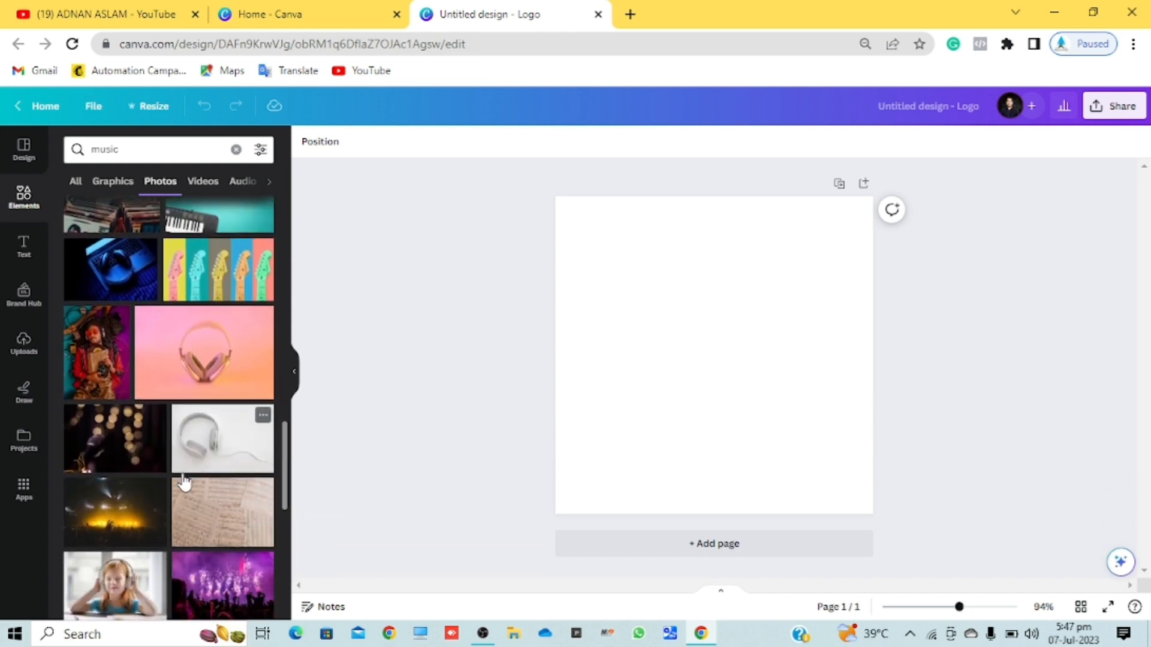
scroll(184, 483, "down", 5)
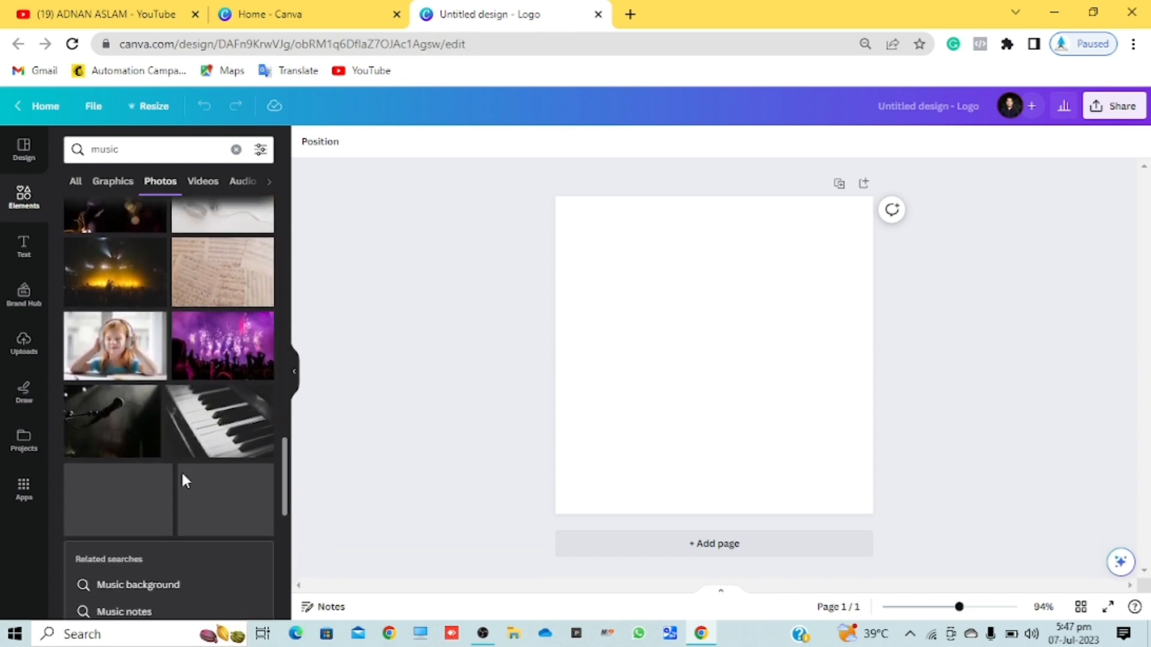
scroll(182, 476, "up", 5)
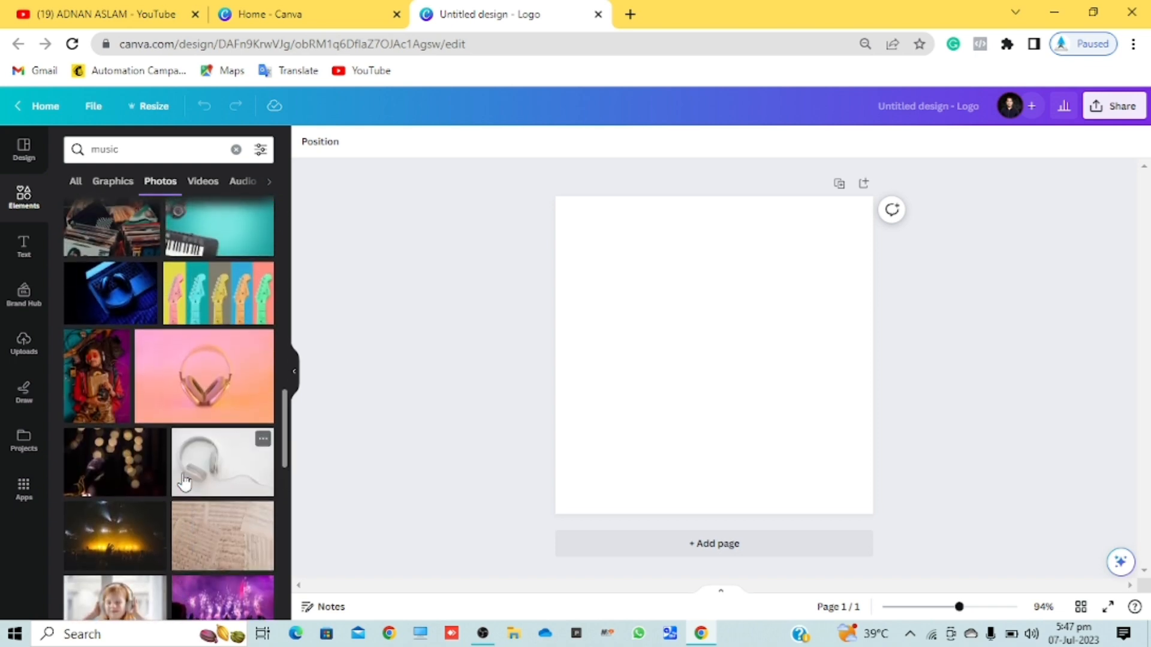
scroll(184, 480, "up", 2)
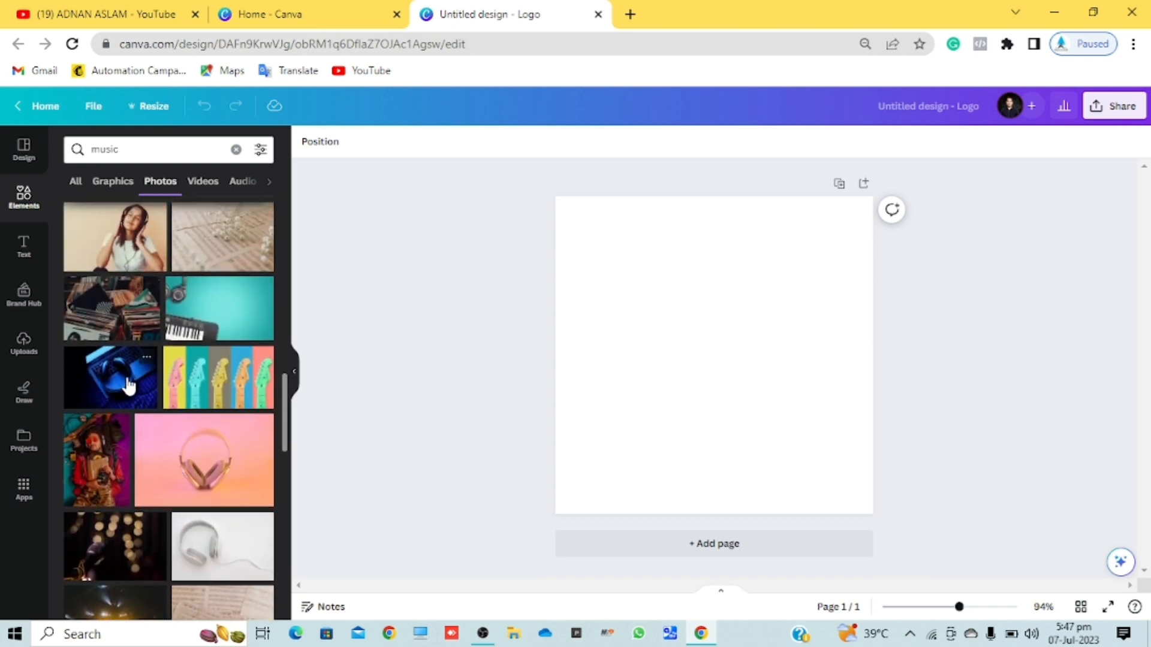
Step: Add the blue headphones-on-laptop photo to the Logo page
left_click(127, 388)
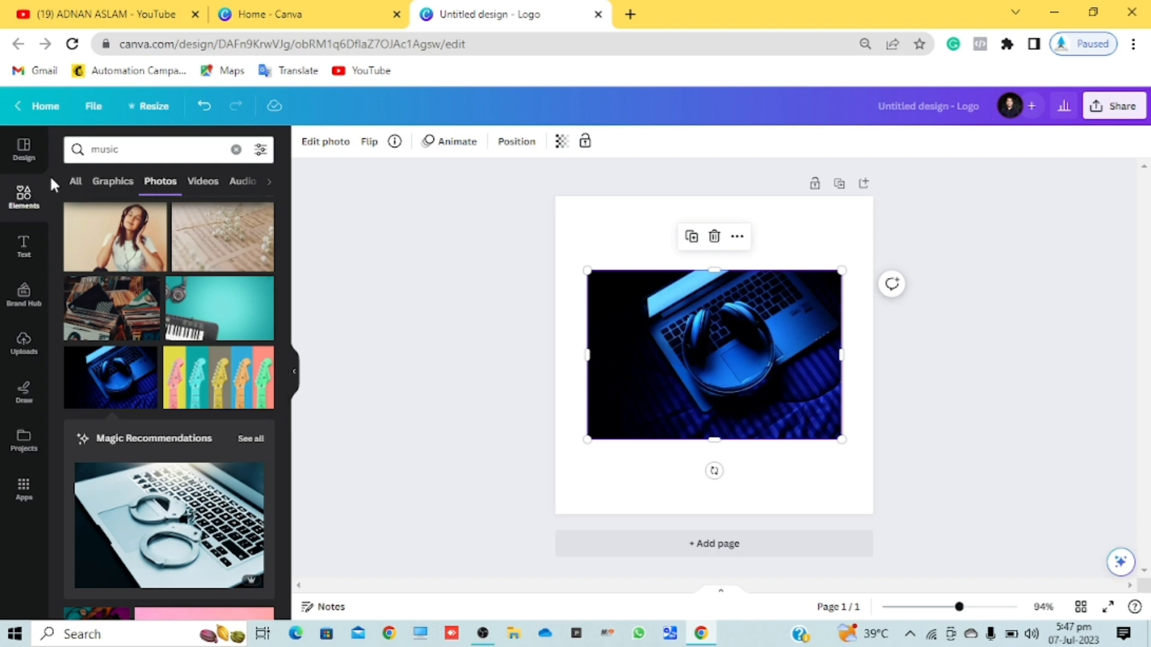
left_click(32, 207)
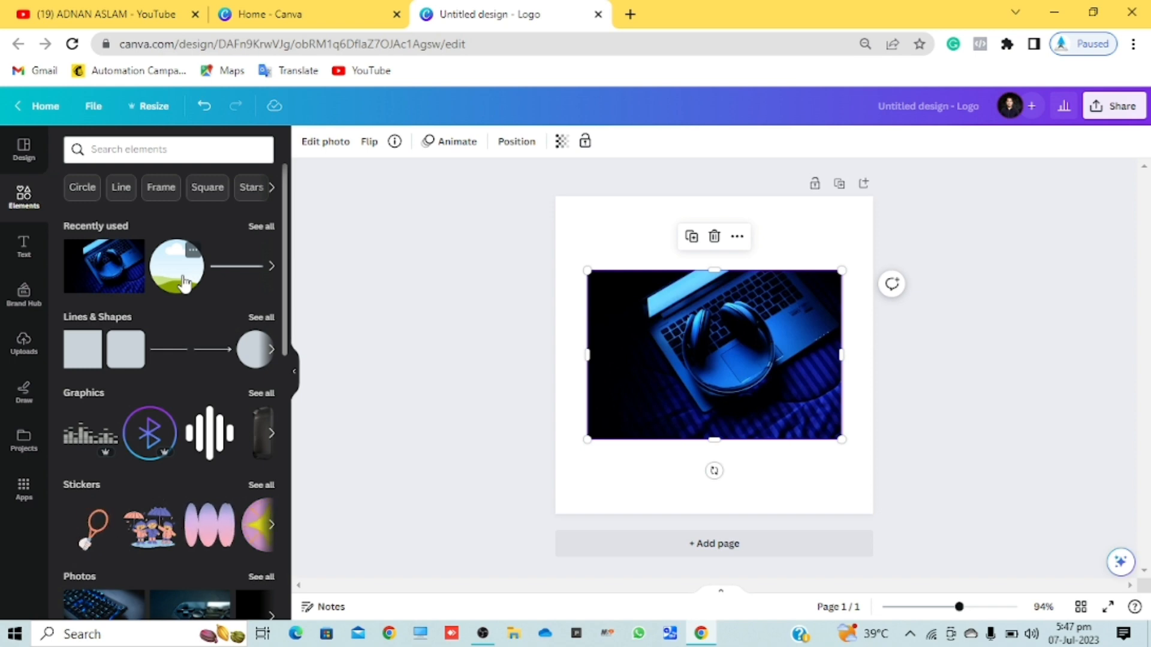
Step: Add a circle frame and drop the laptop photo into it, centred on the page
left_click(184, 282)
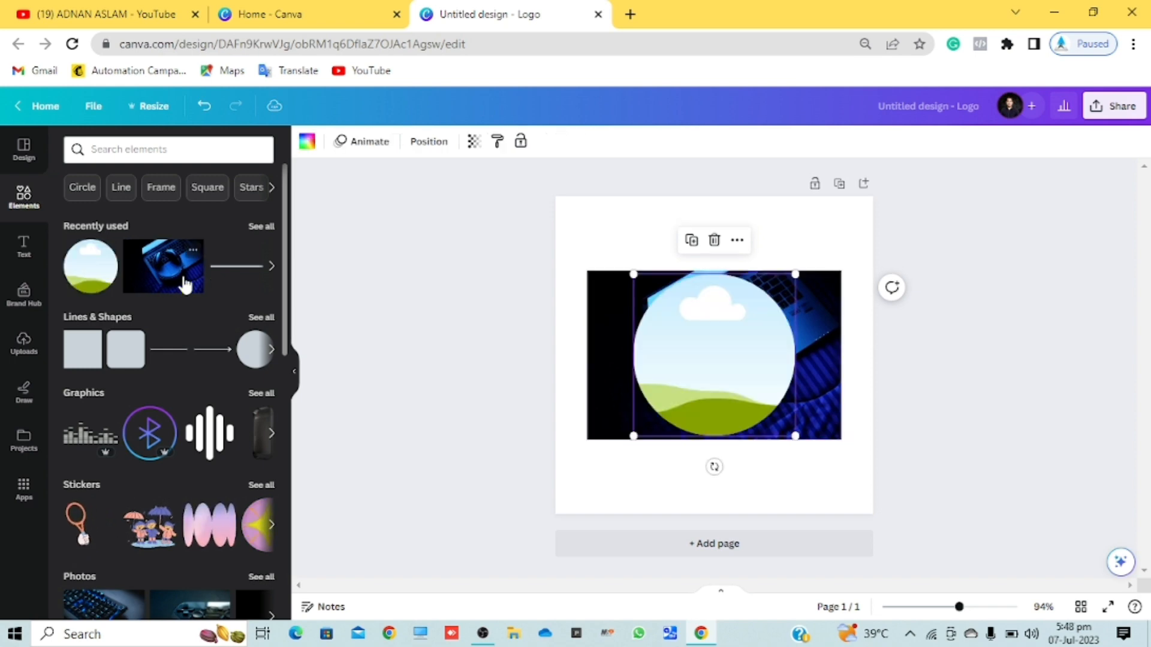
left_click_drag(702, 354, 771, 259)
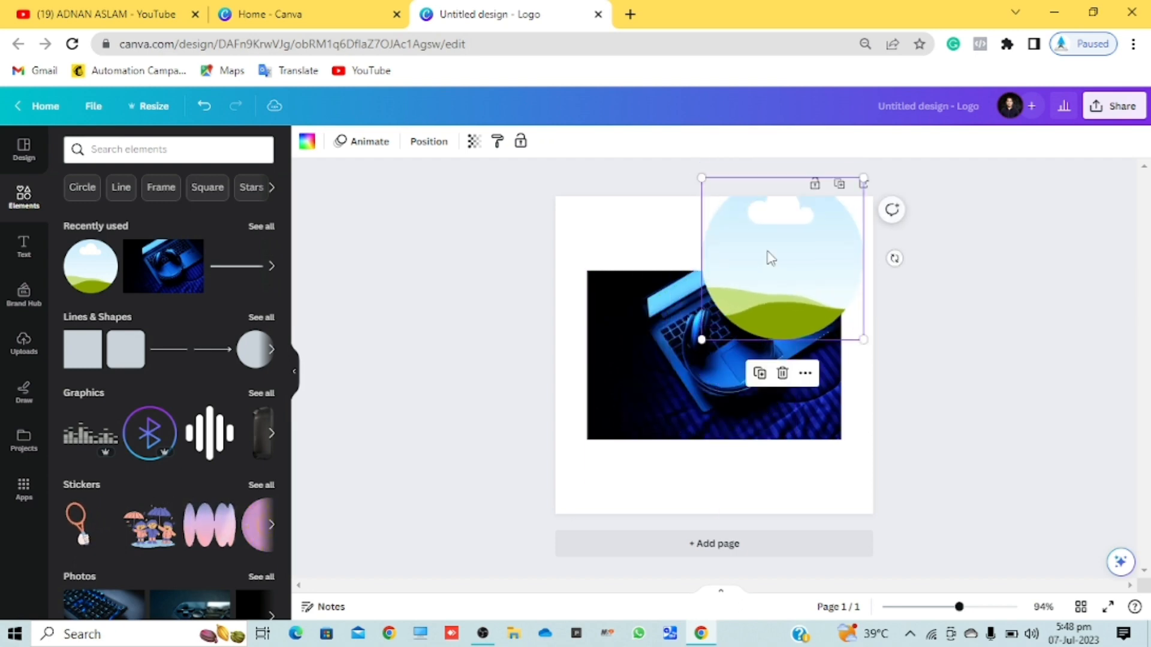
left_click(657, 372)
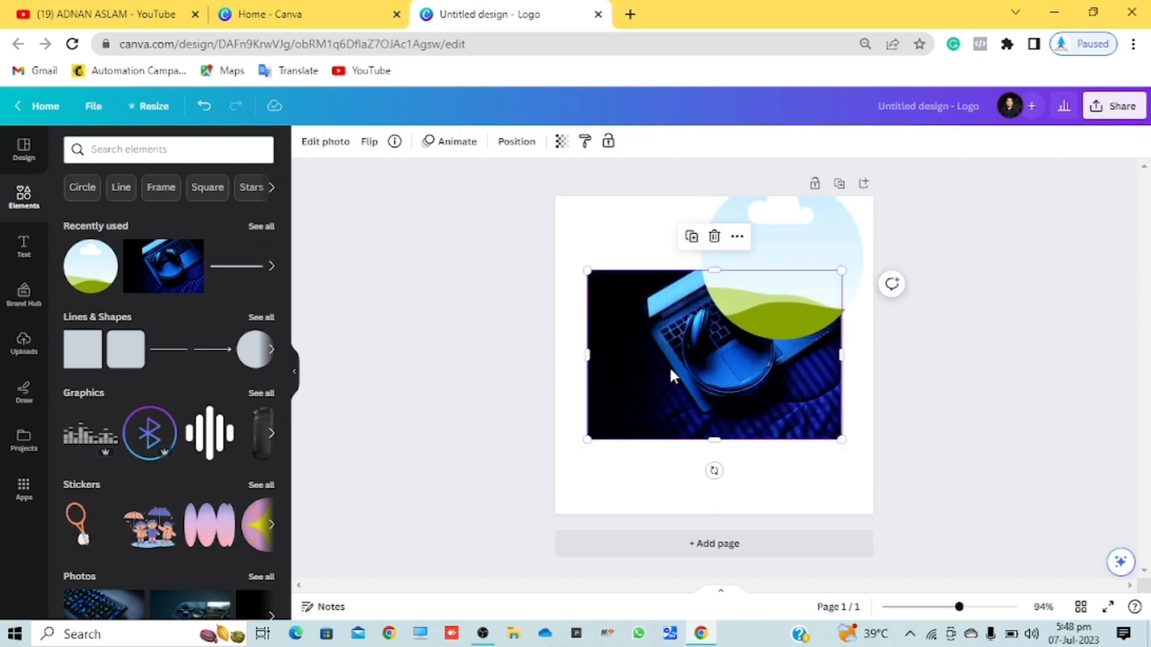
left_click_drag(672, 374, 705, 360)
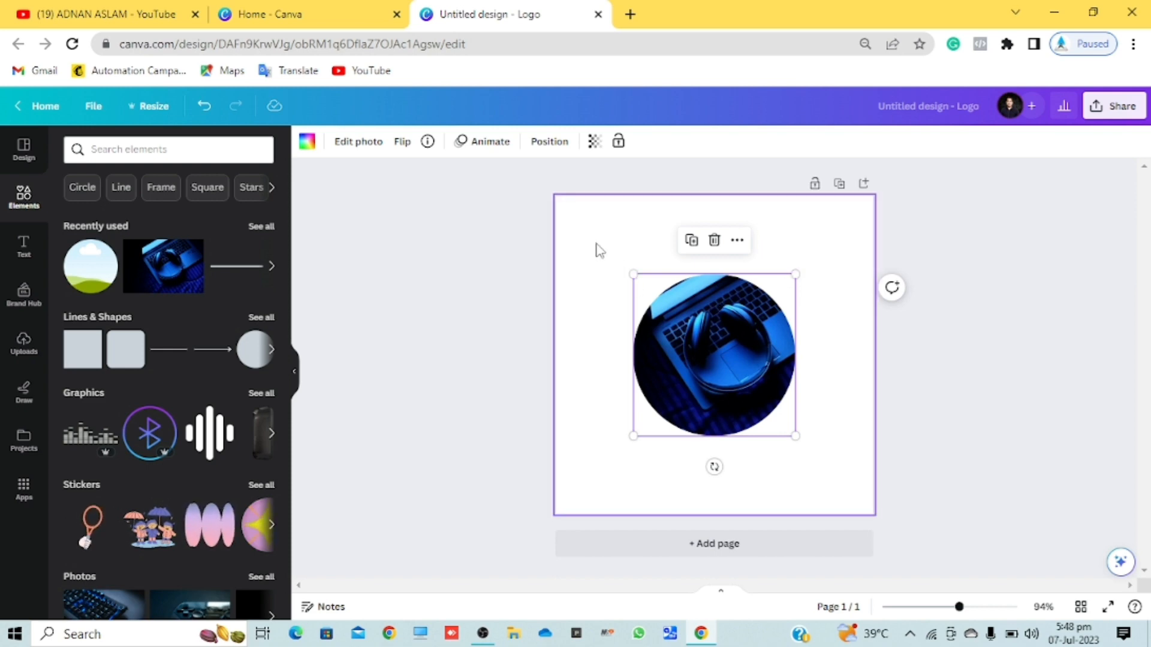
left_click(599, 250)
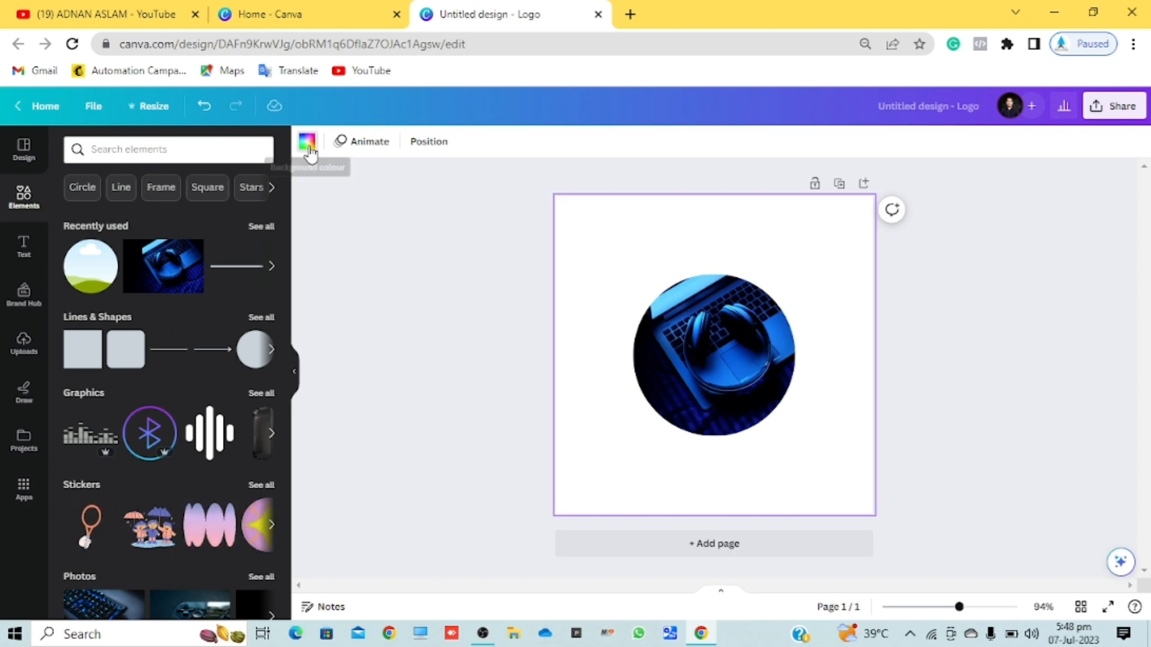
Step: Try navy, silver and cyan gradients, then set the page background to blue-to-pink
left_click(308, 145)
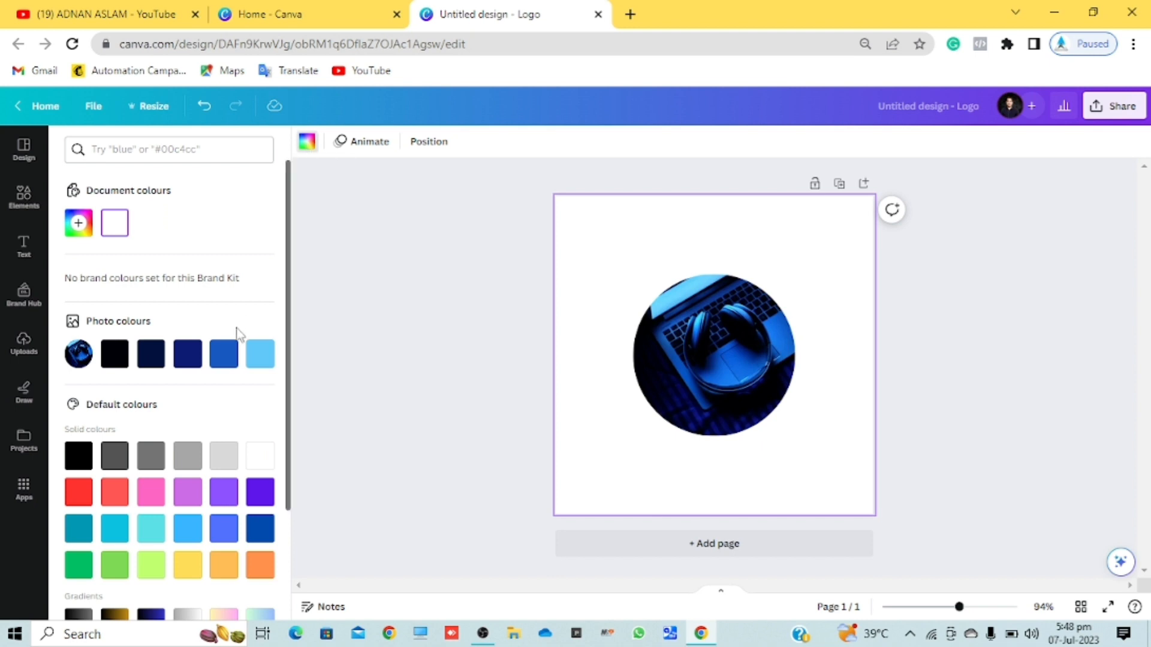
scroll(221, 399, "down", 3)
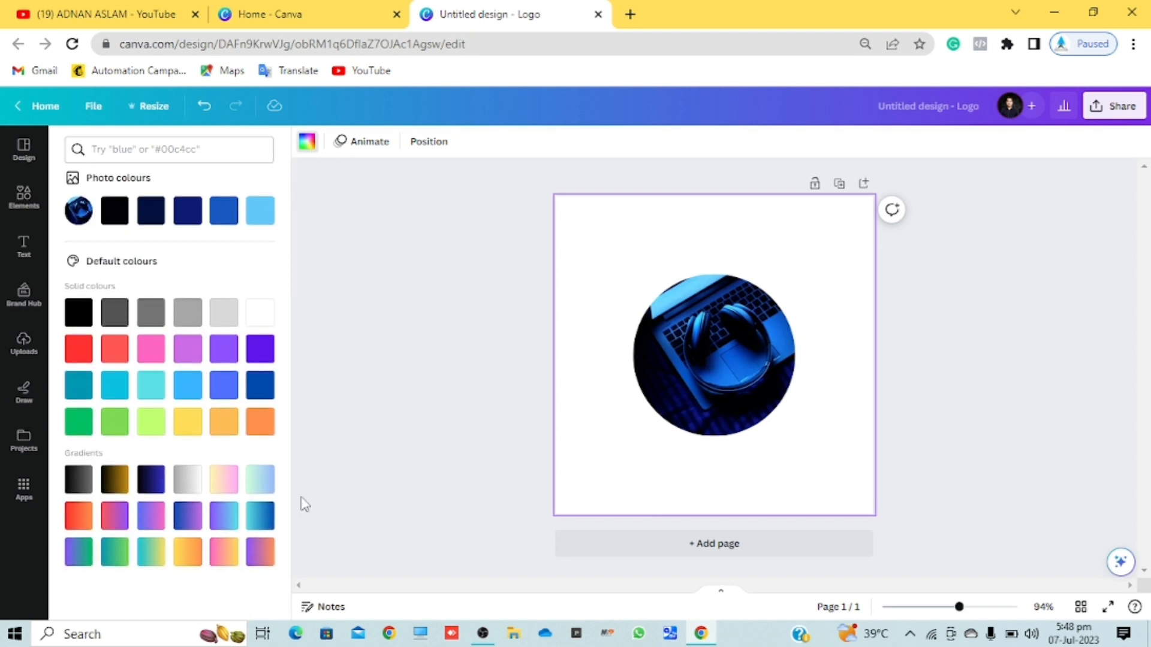
scroll(186, 298, "up", 1)
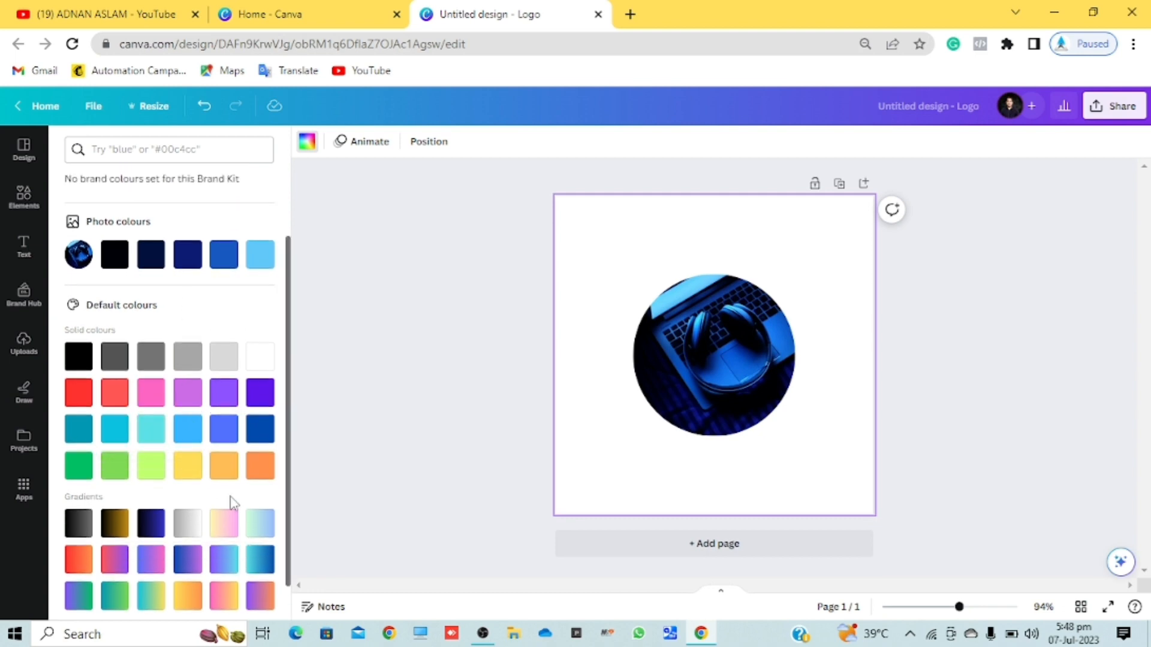
scroll(99, 474, "down", 1)
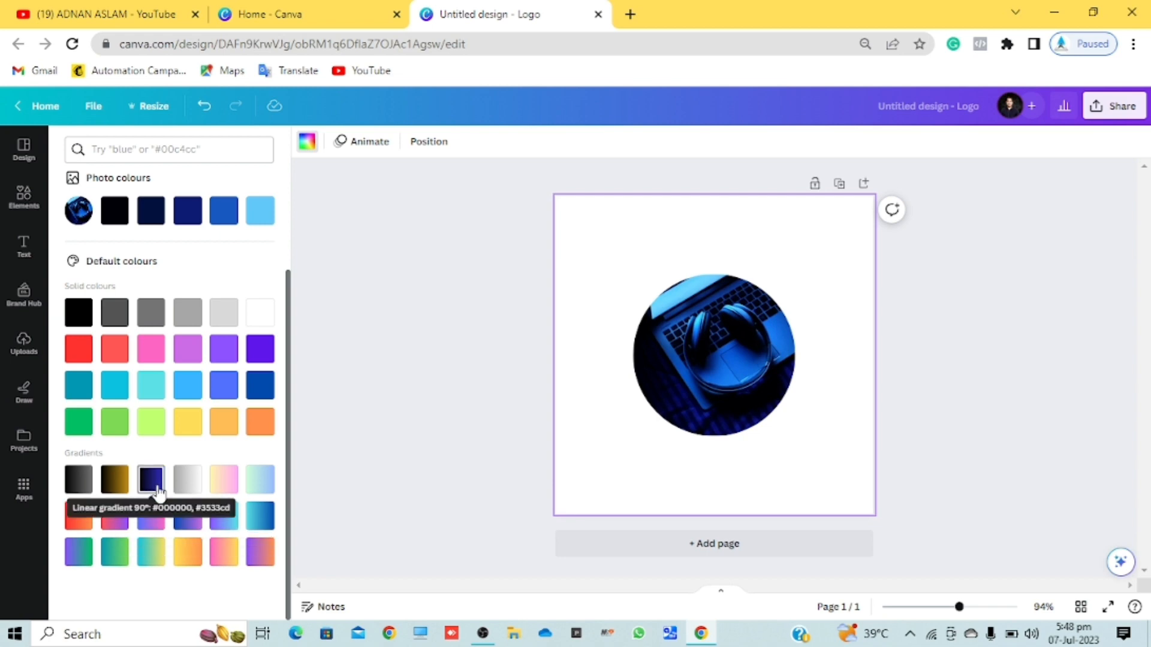
left_click(161, 489)
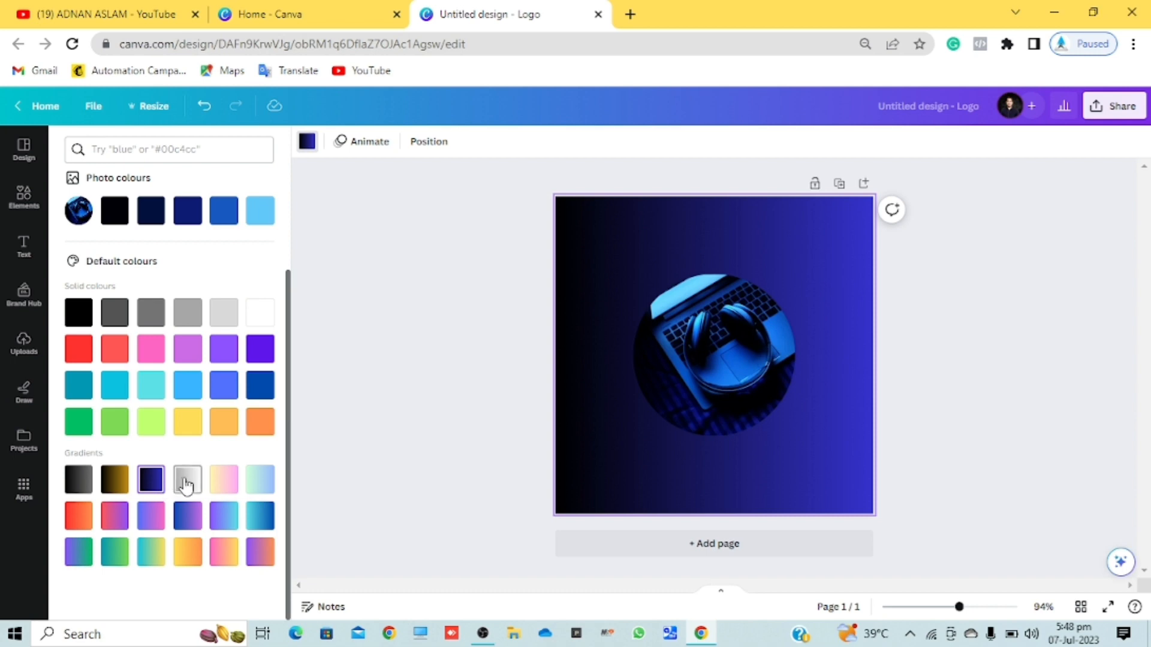
left_click(183, 487)
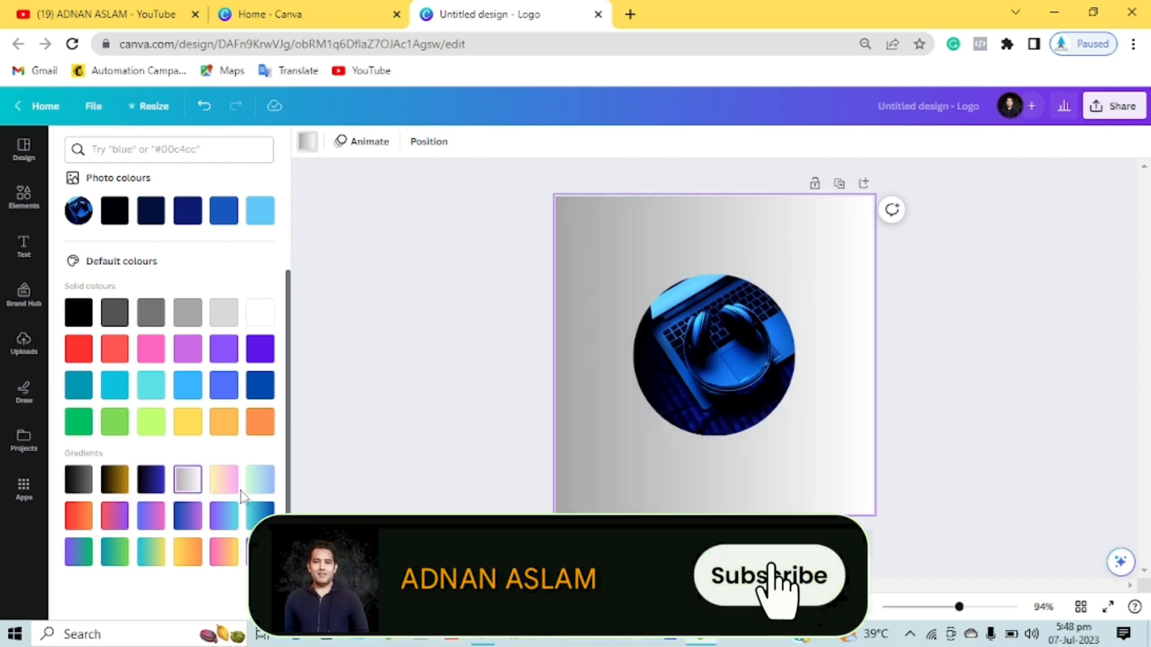
left_click(259, 516)
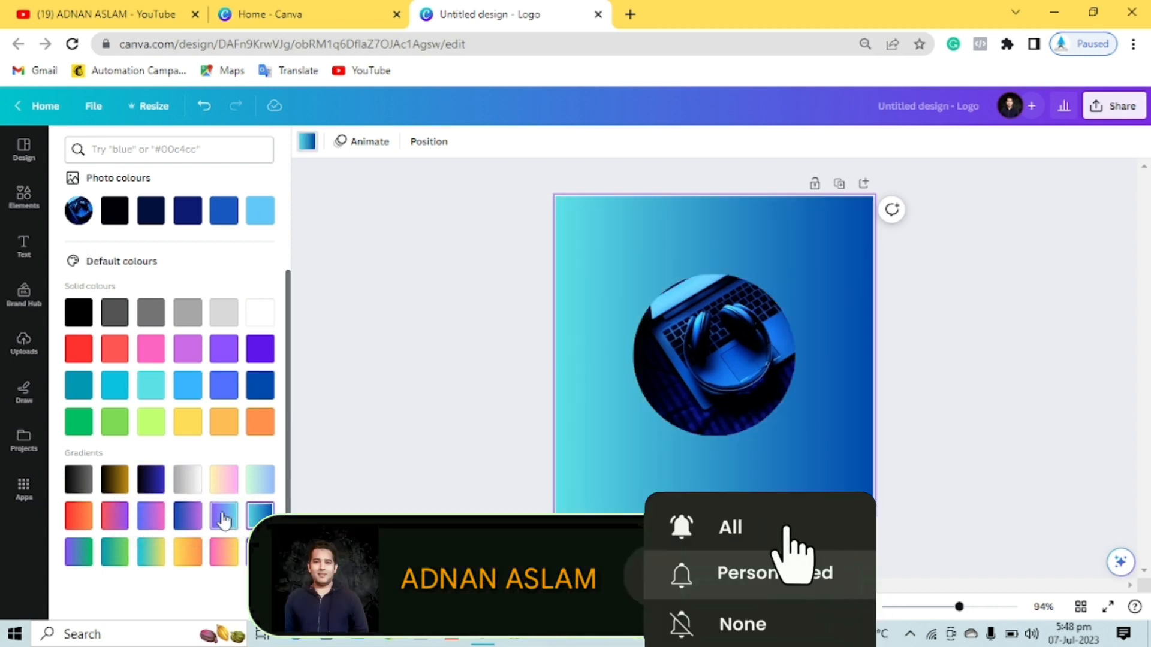
left_click(151, 516)
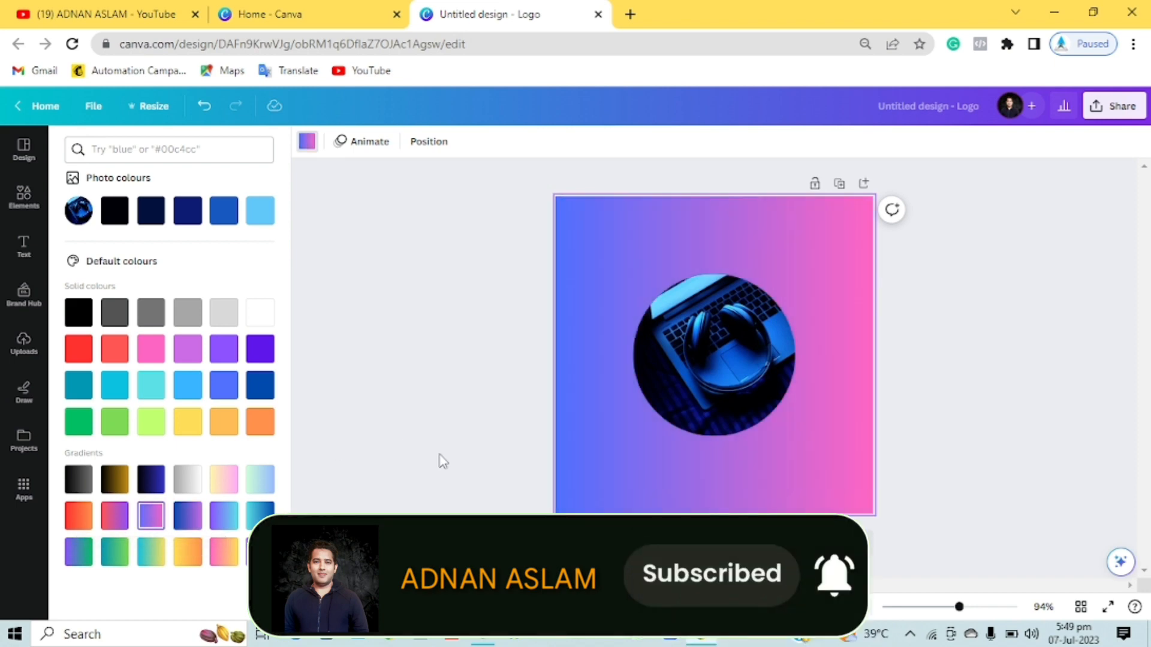
left_click(479, 456)
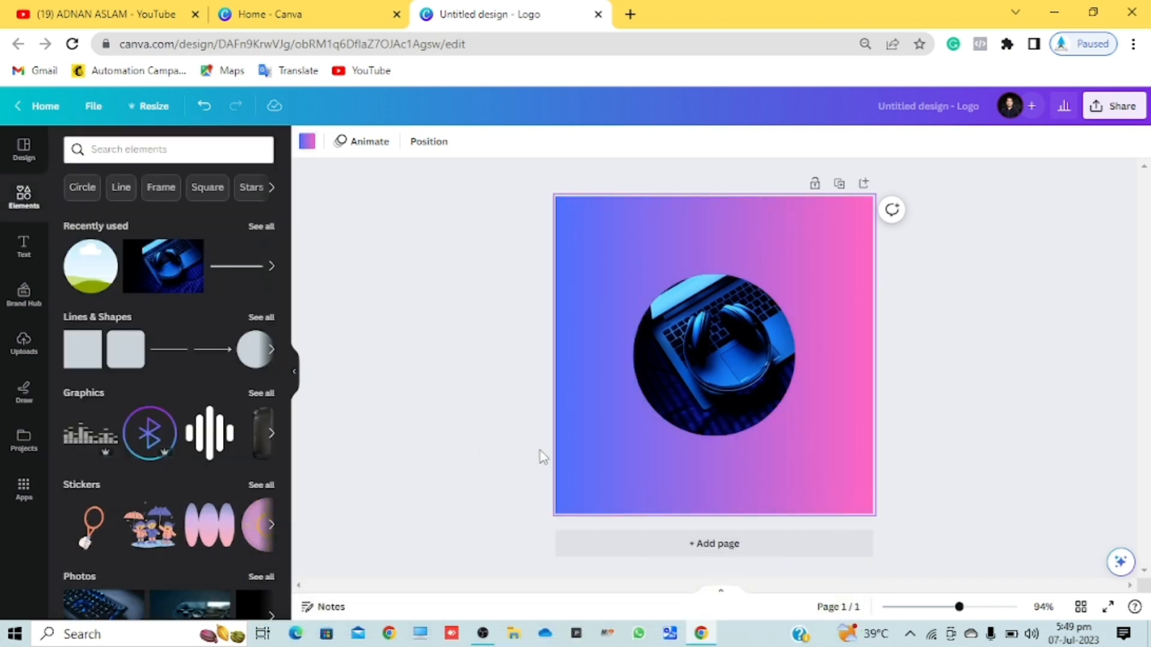
Step: Add a heading with the channel owner's name and move it below the circular photo
left_click(24, 245)
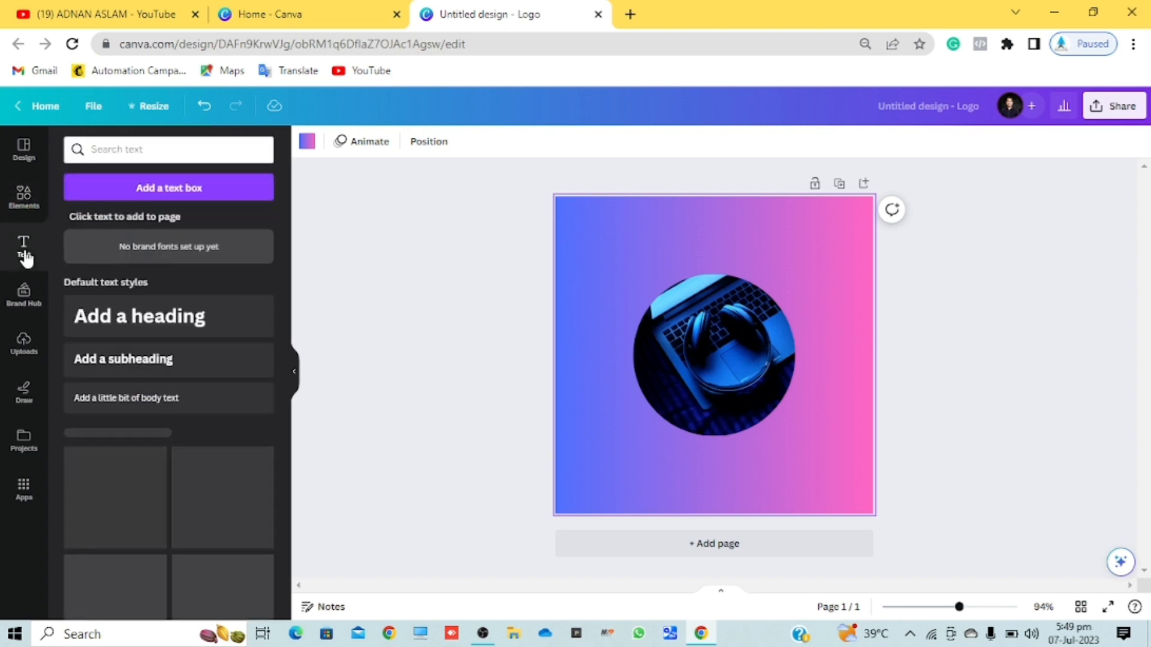
left_click(170, 330)
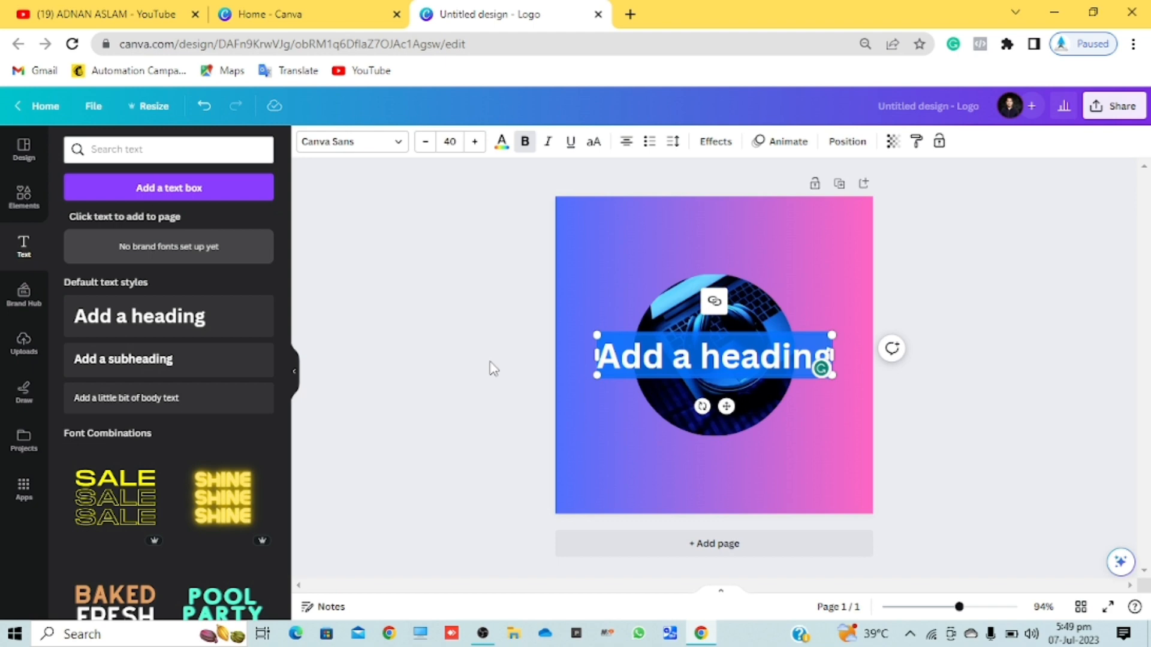
type("ADNA")
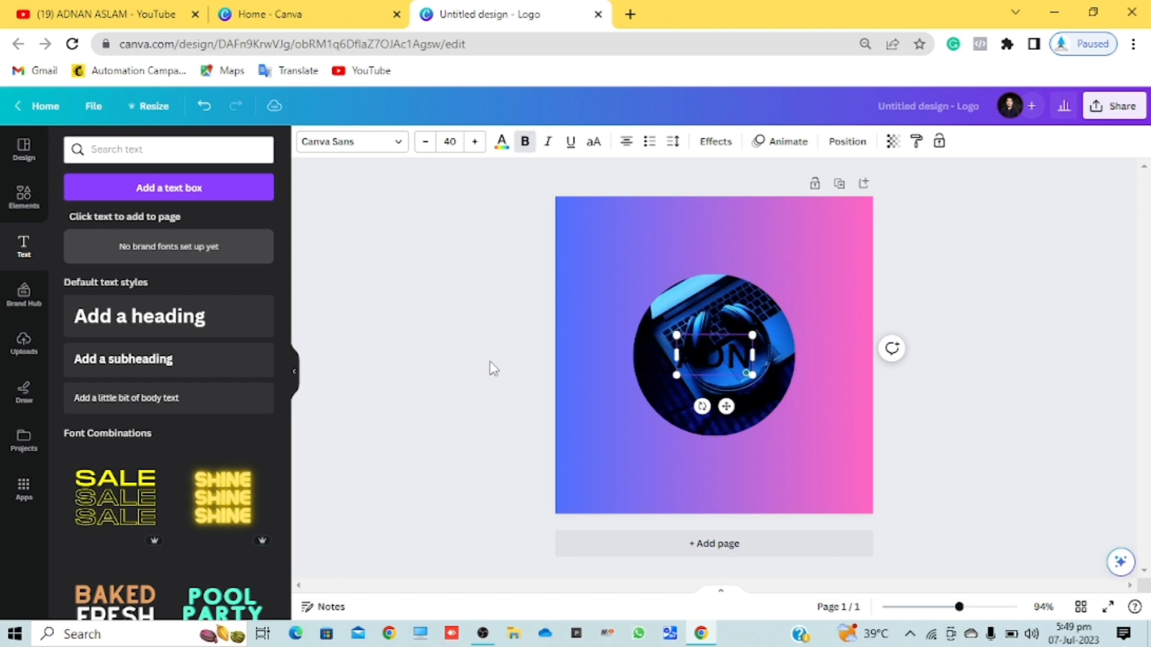
type("N A")
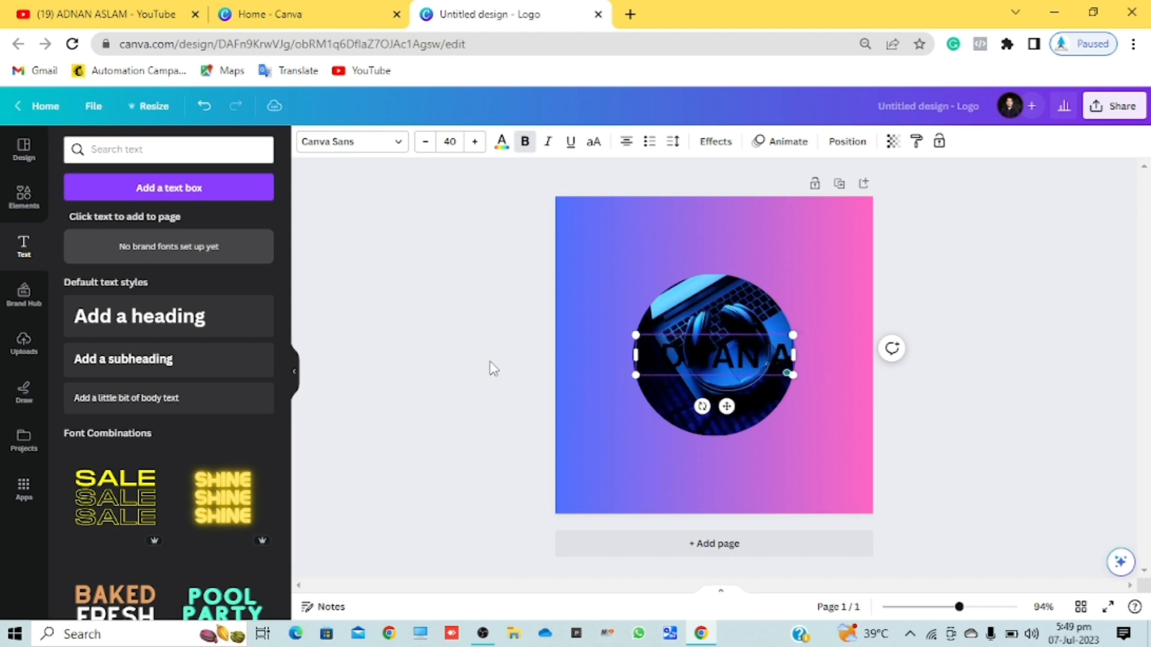
type("SLAM")
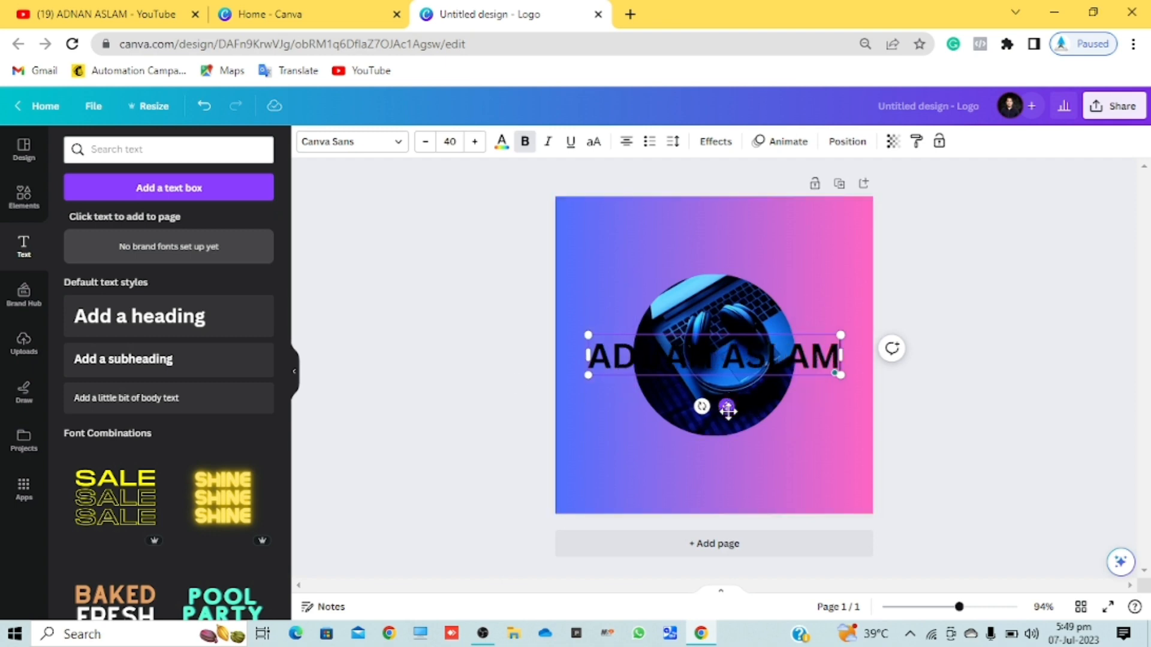
left_click_drag(726, 406, 733, 504)
Step: Shrink the name heading to about 33.9 and snap it to the page's horizontal centre
left_click(974, 360)
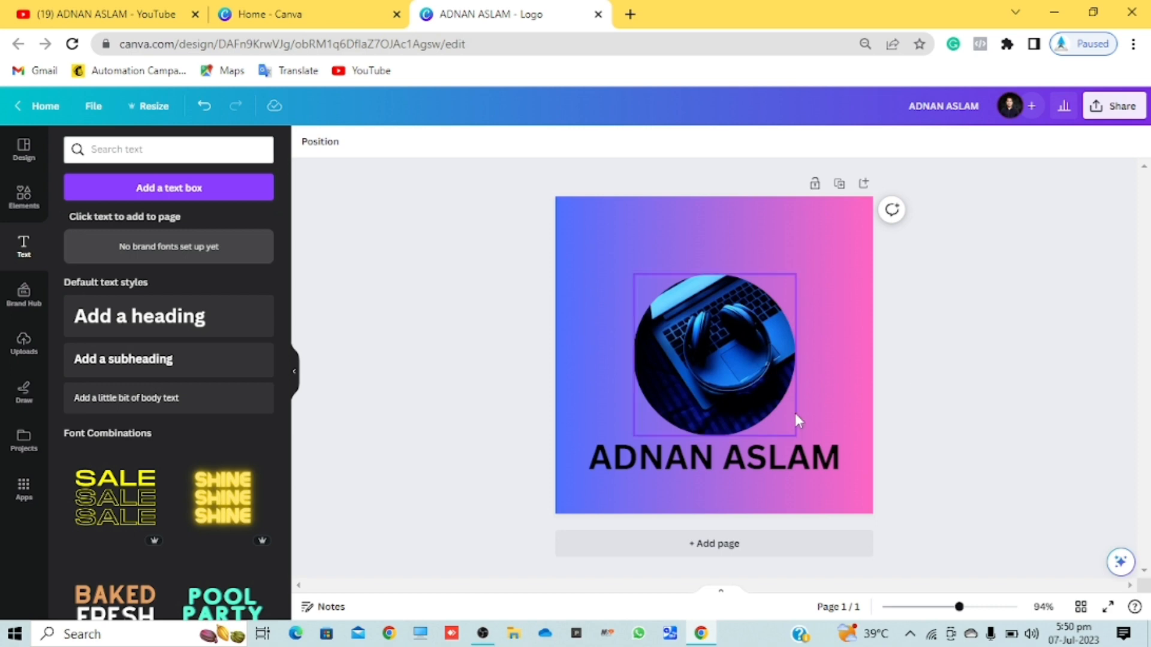
left_click(772, 463)
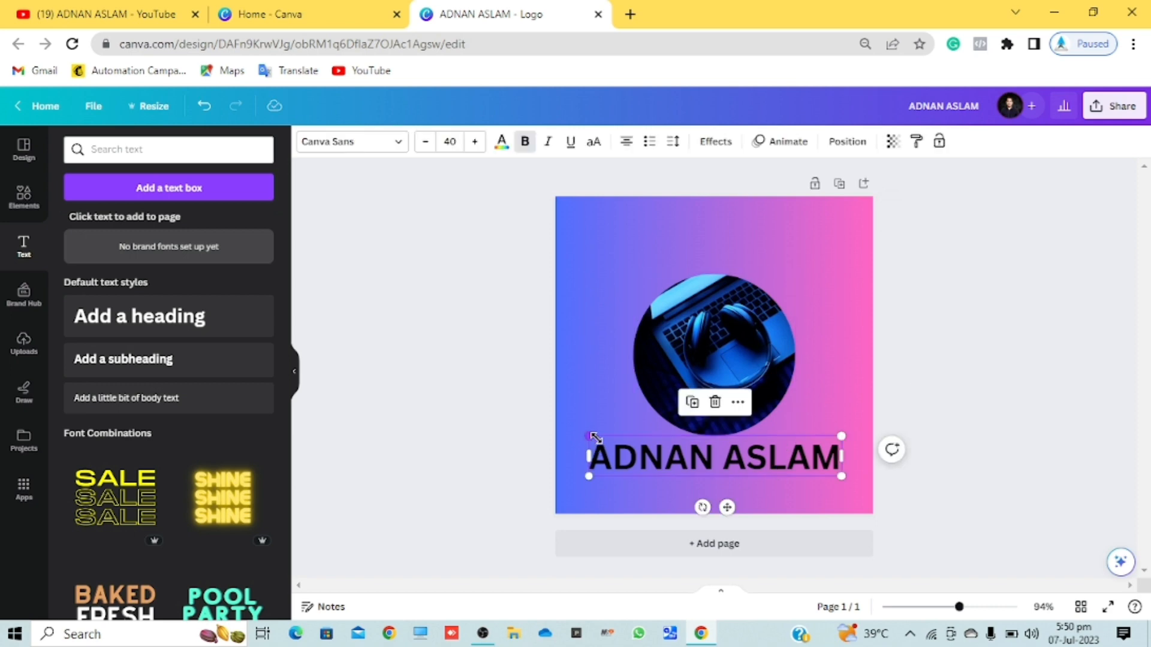
left_click_drag(589, 438, 626, 444)
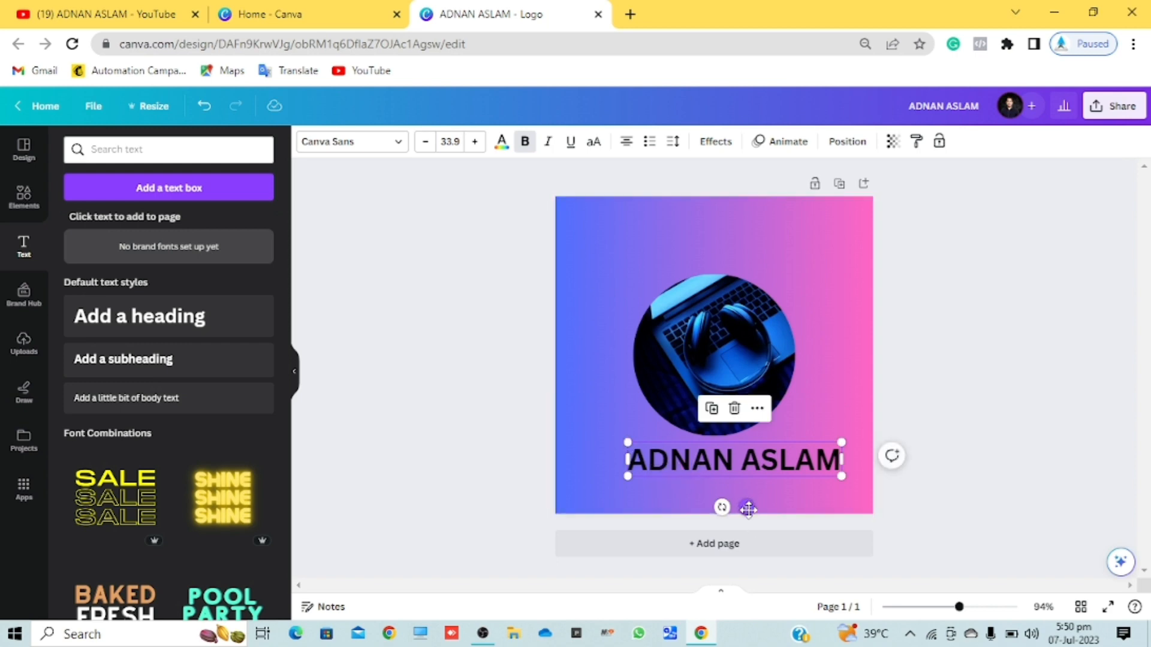
left_click_drag(746, 507, 728, 499)
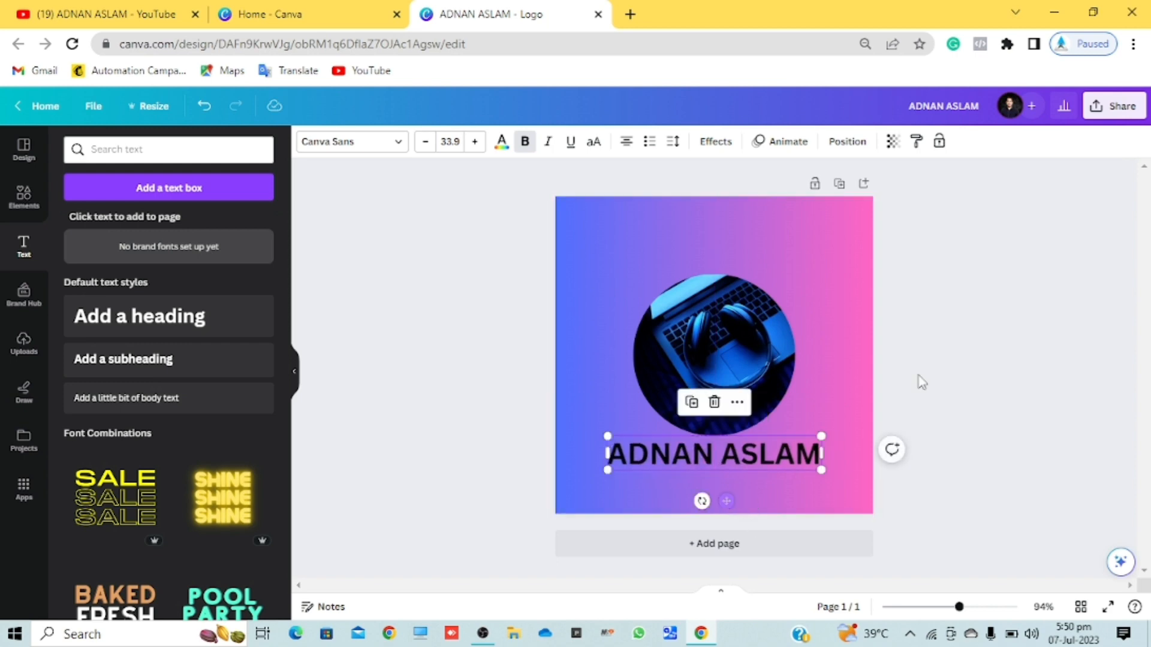
left_click(851, 306)
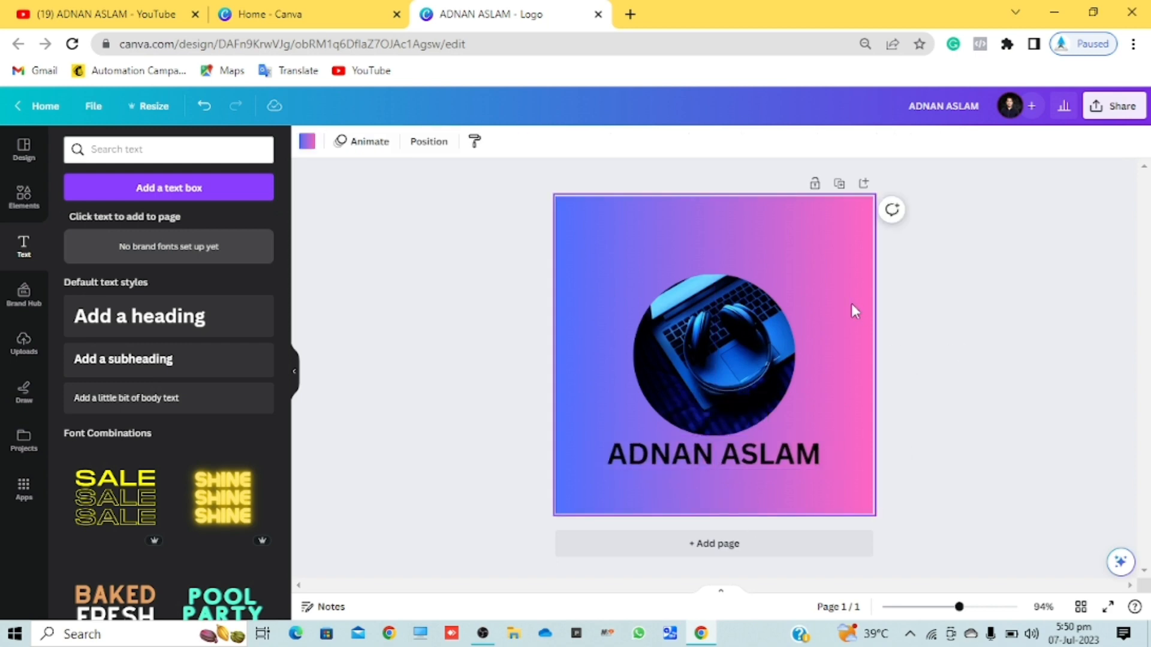
left_click(760, 463)
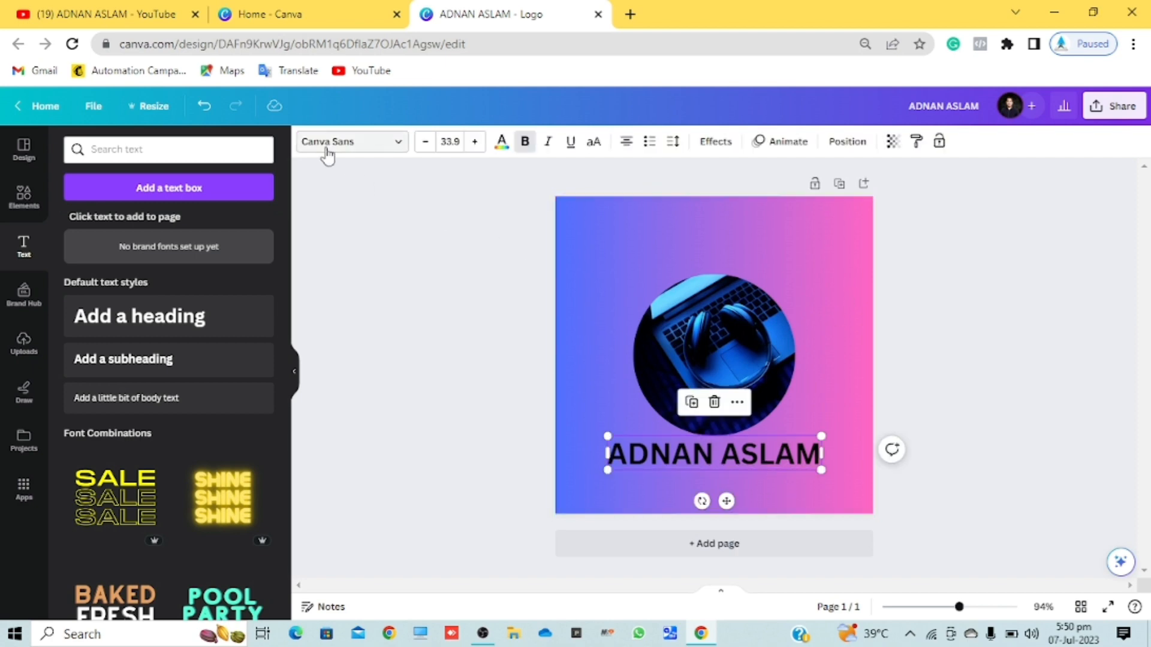
Step: Try Afrah, Aileron, Alegreya and Belleza on the name heading, settling on Findel
left_click(346, 147)
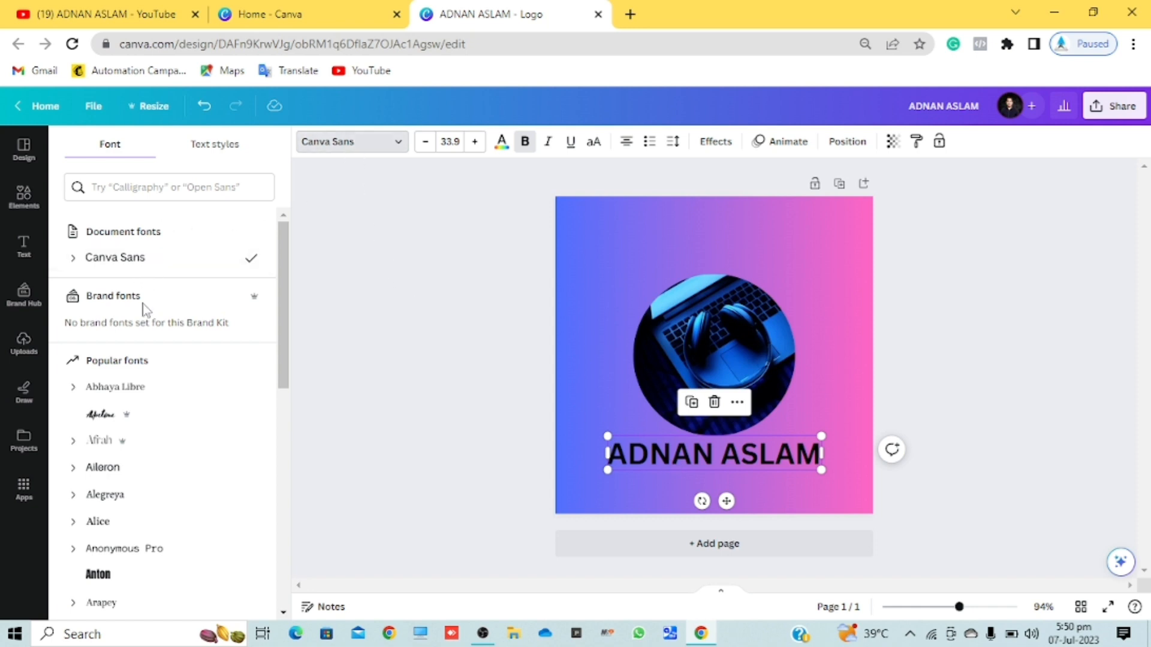
scroll(155, 396, "down", 1)
scroll(158, 395, "down", 1)
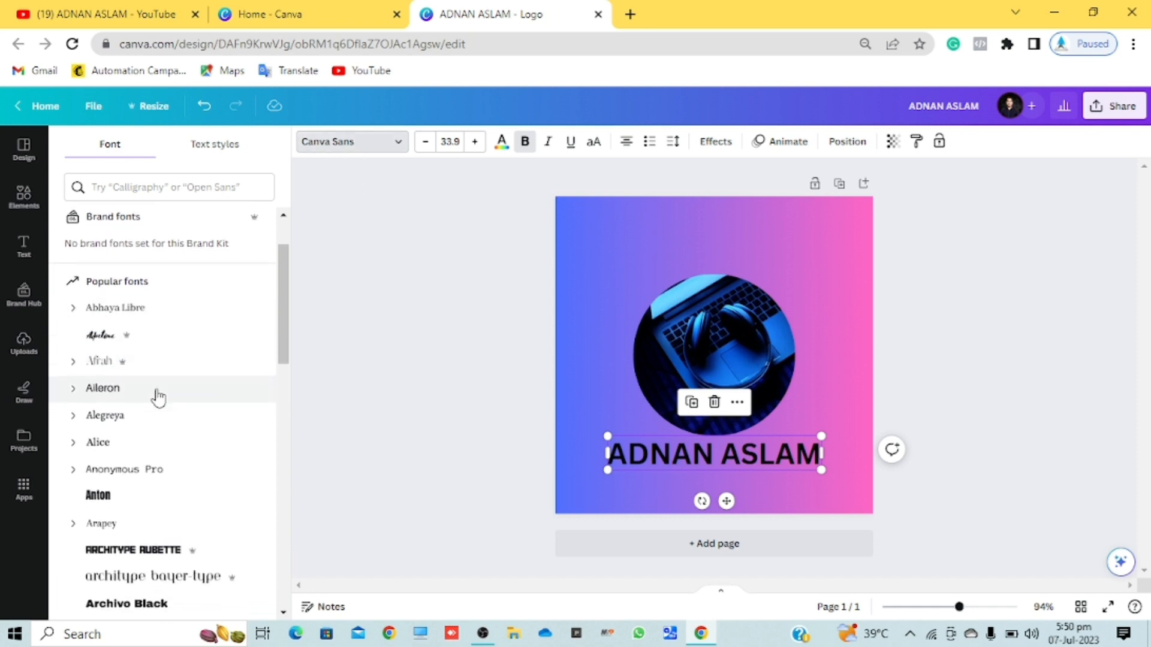
left_click(125, 355)
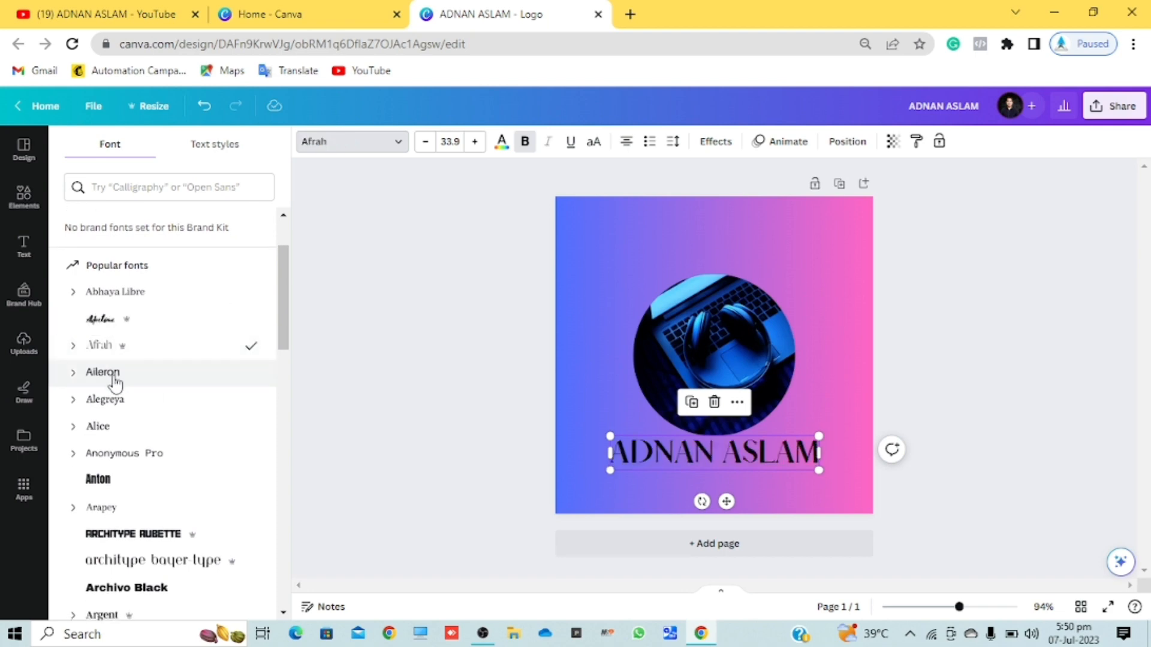
left_click(114, 380)
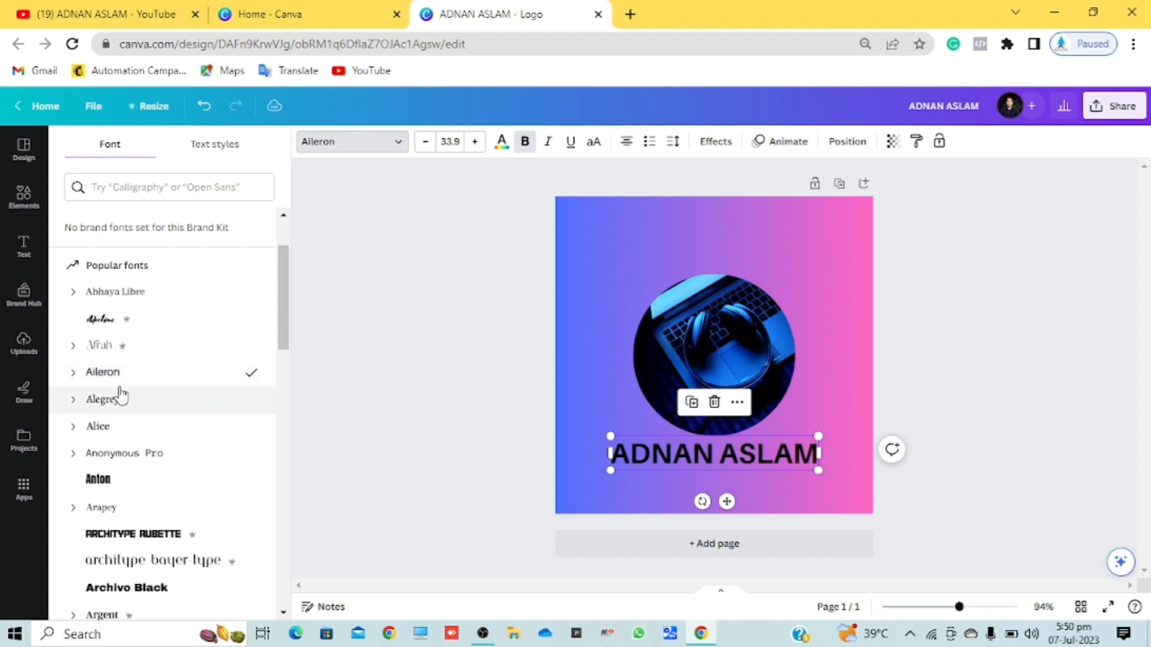
left_click(116, 404)
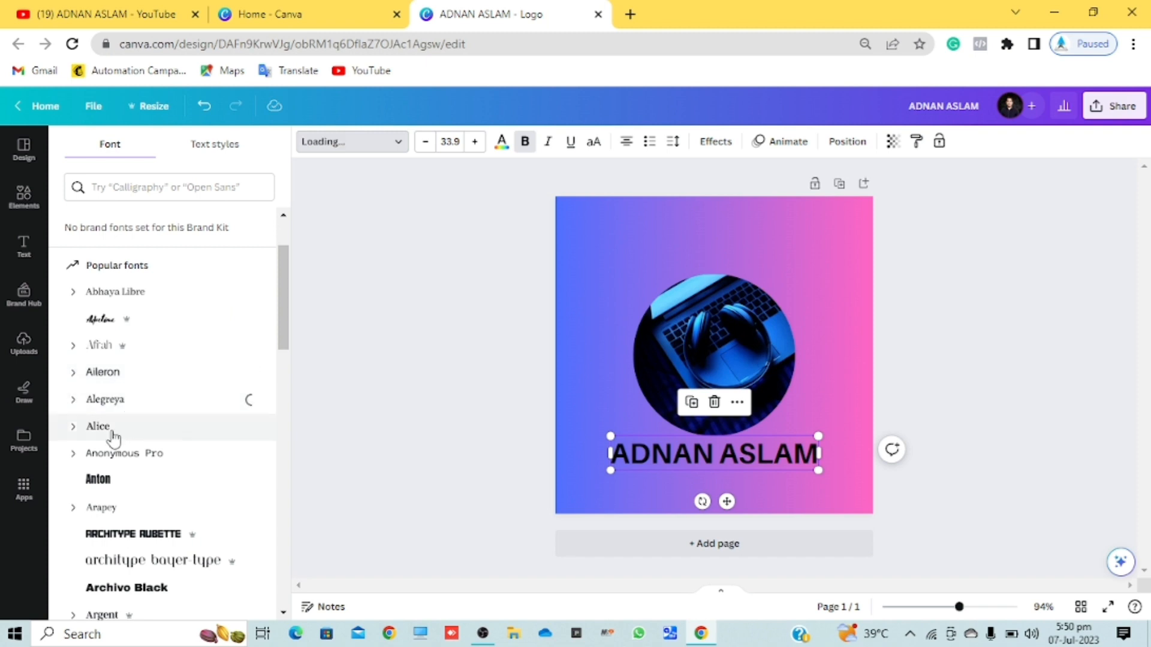
scroll(113, 442, "down", 1)
scroll(114, 442, "down", 5)
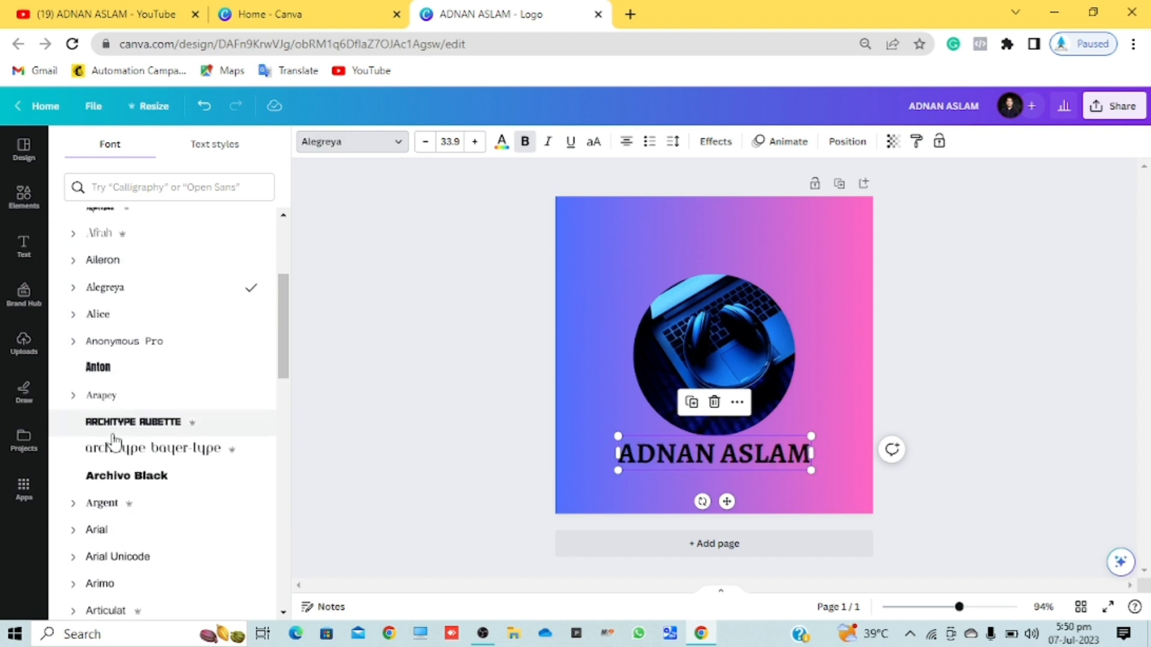
scroll(114, 441, "down", 2)
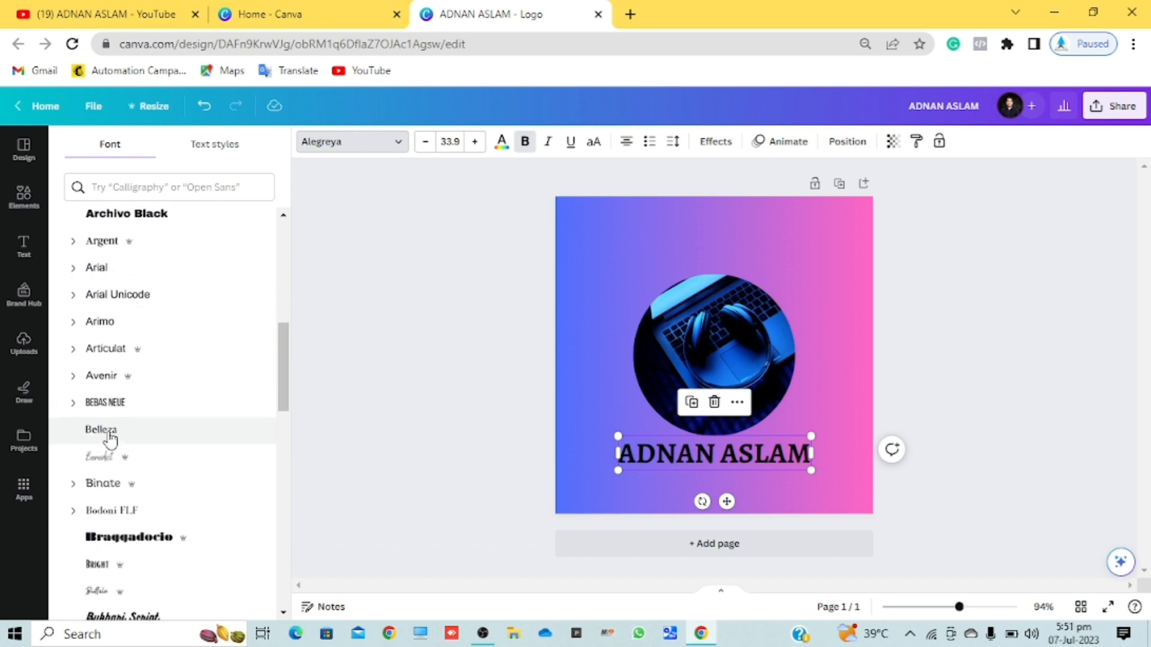
left_click(109, 436)
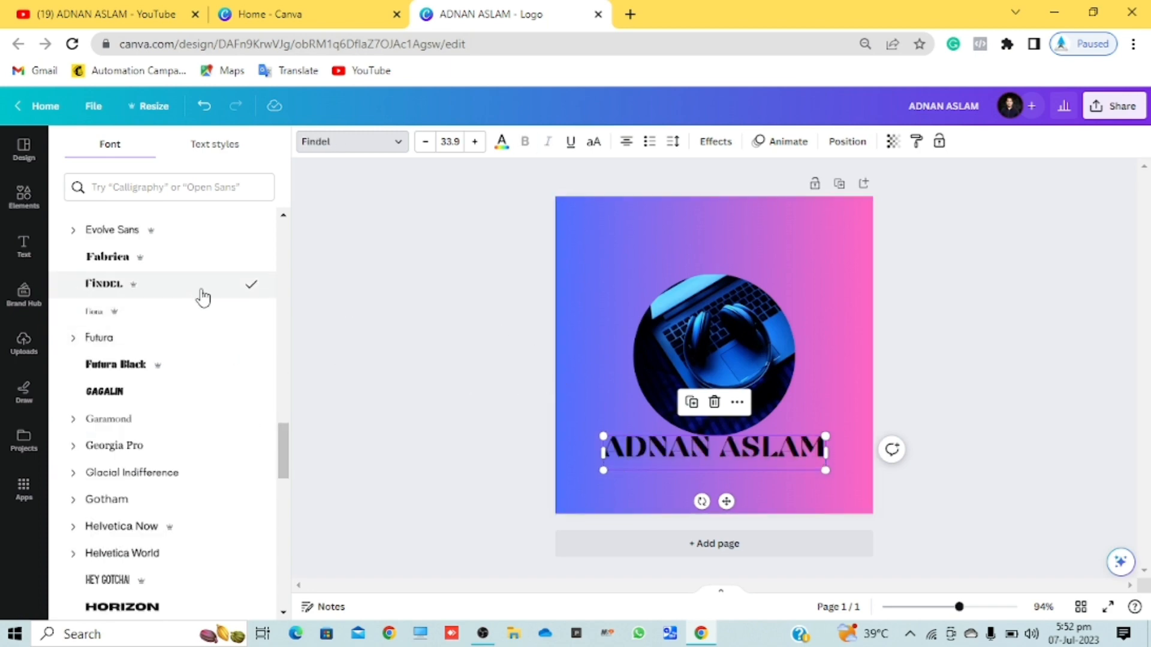
left_click(376, 336)
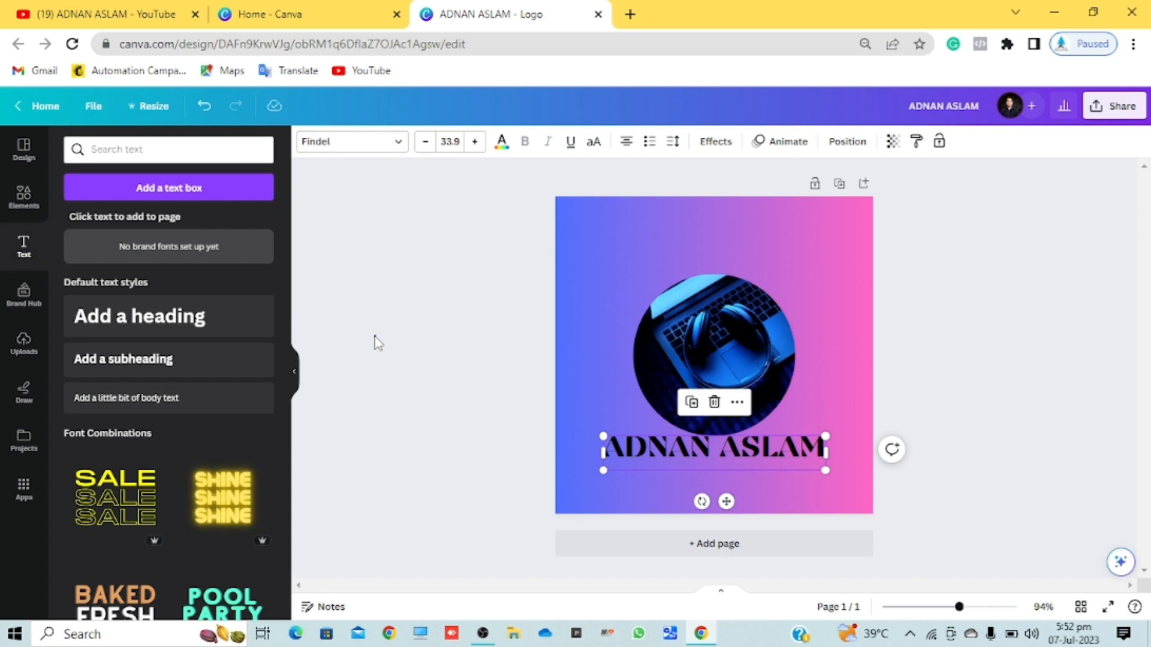
Step: Nudge the name heading slightly lower along the centre guide and reselect it
left_click(375, 339)
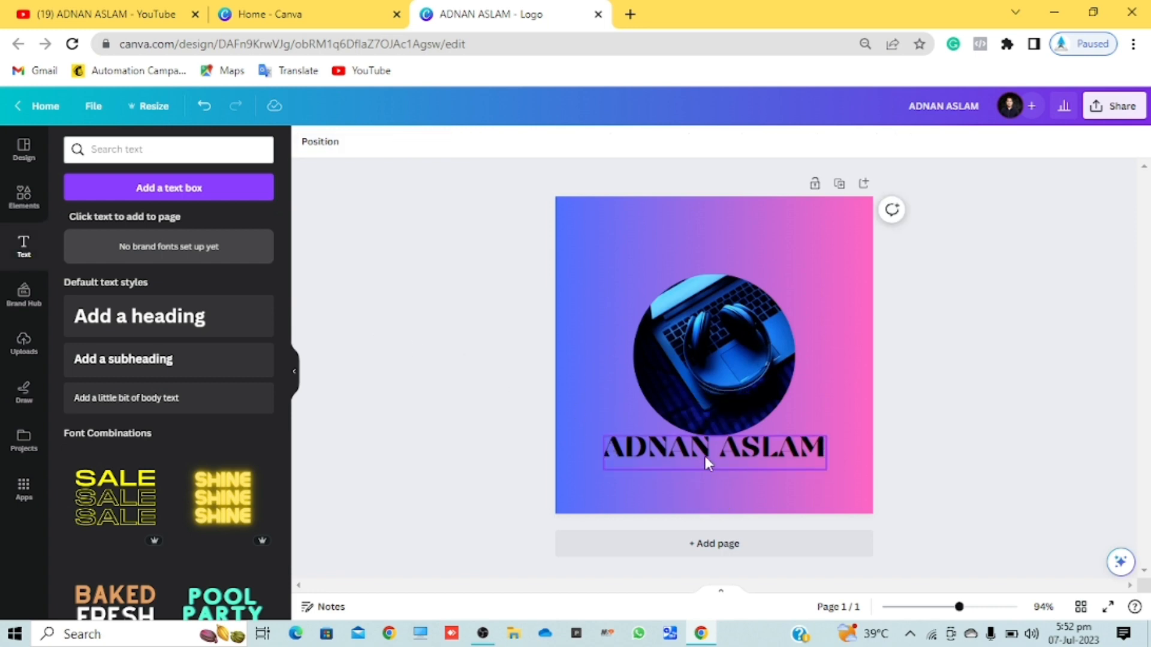
left_click_drag(706, 457, 709, 460)
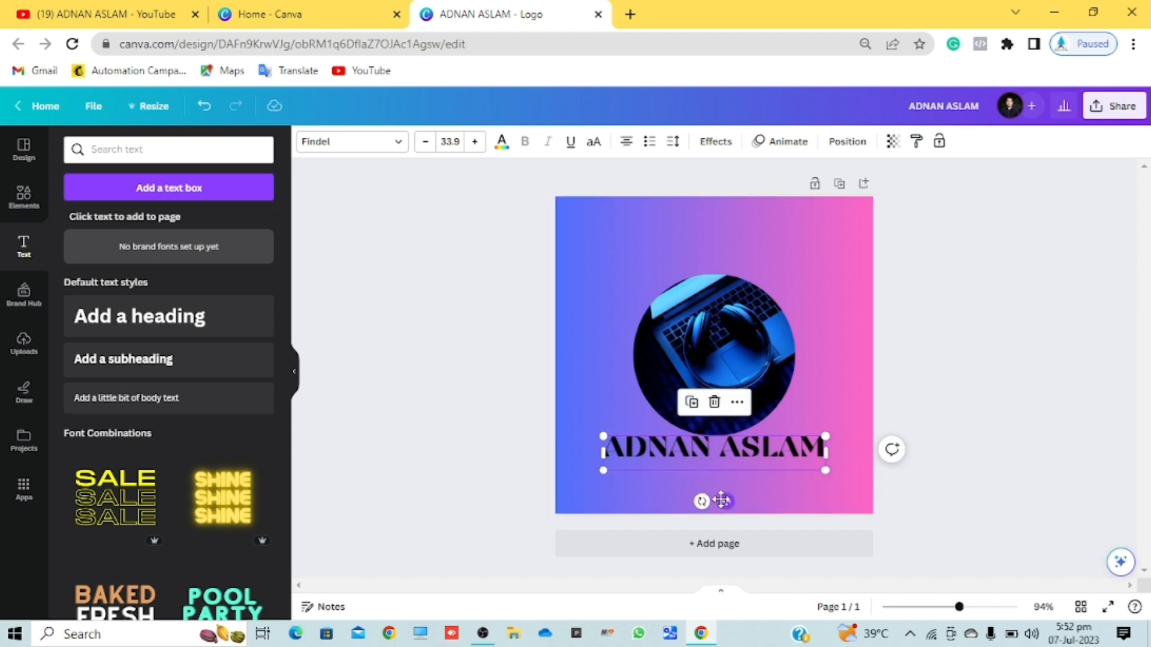
left_click_drag(721, 499, 722, 501)
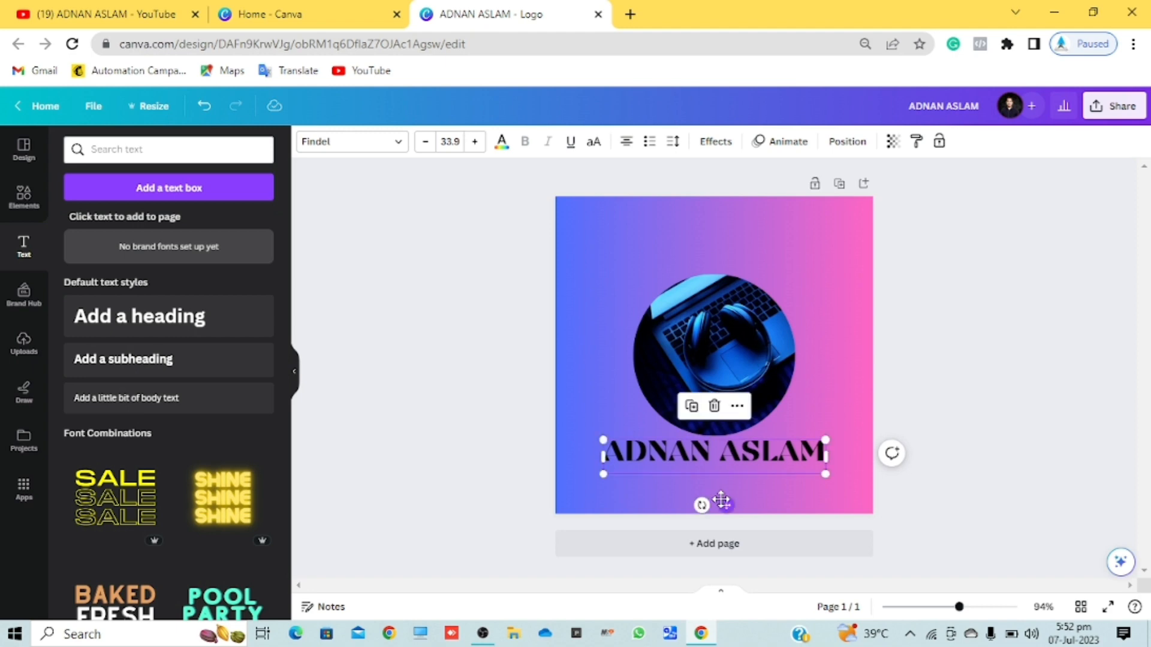
left_click(721, 502)
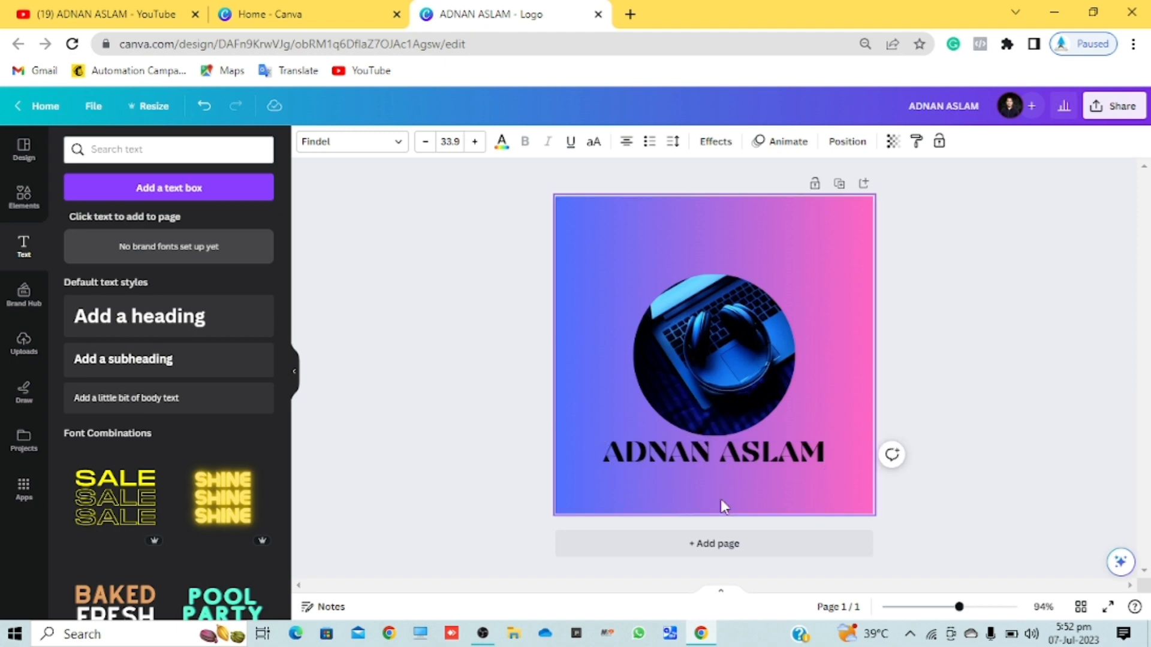
left_click(745, 467)
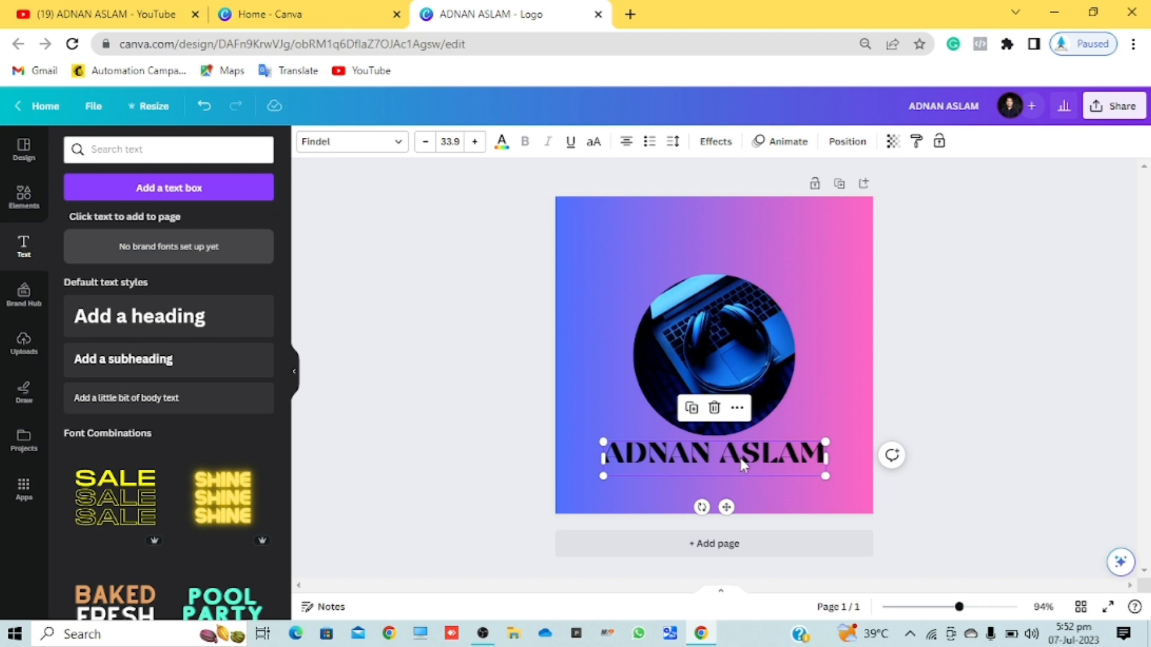
left_click(740, 458)
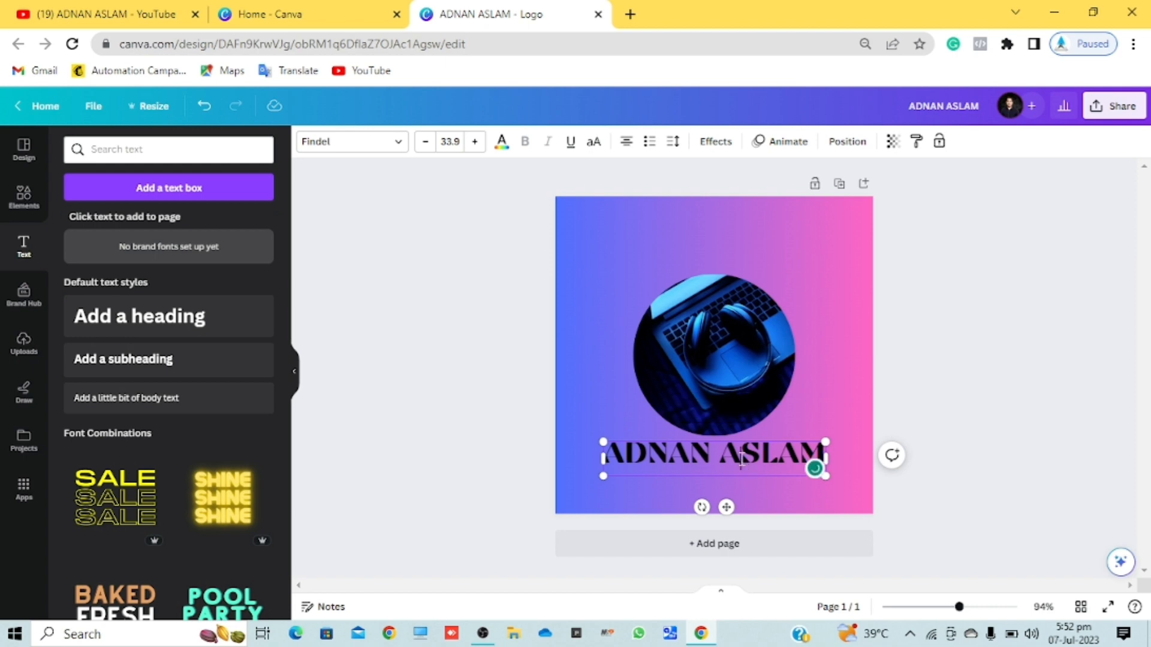
left_click(623, 369)
left_click(657, 458)
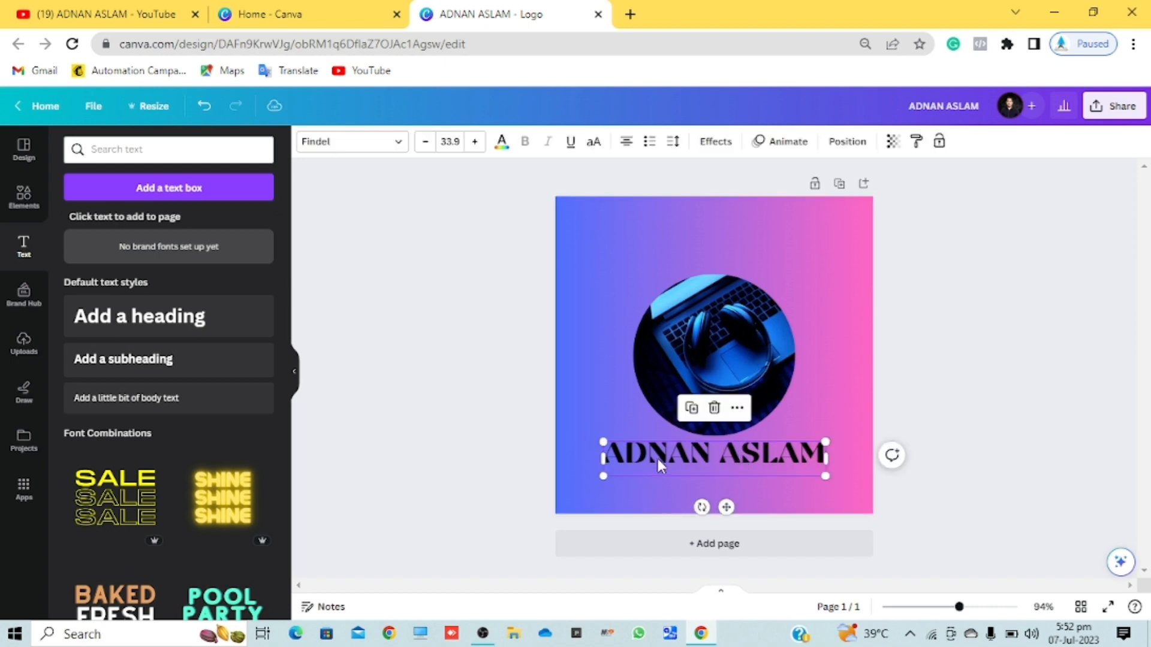
left_click(504, 147)
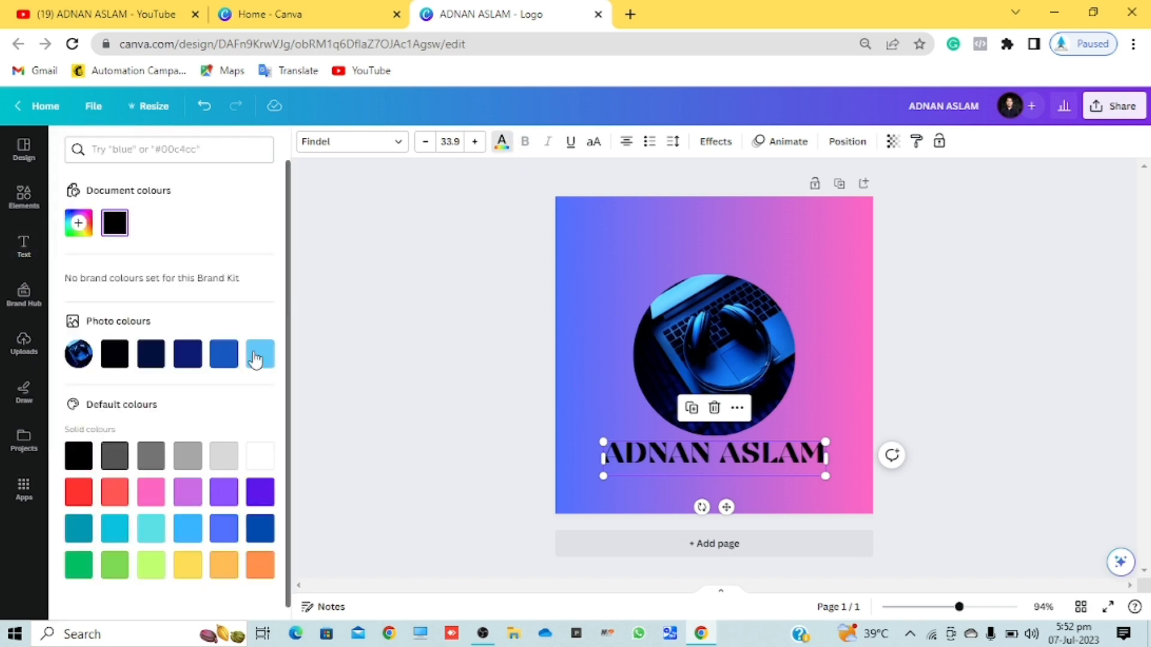
left_click(256, 361)
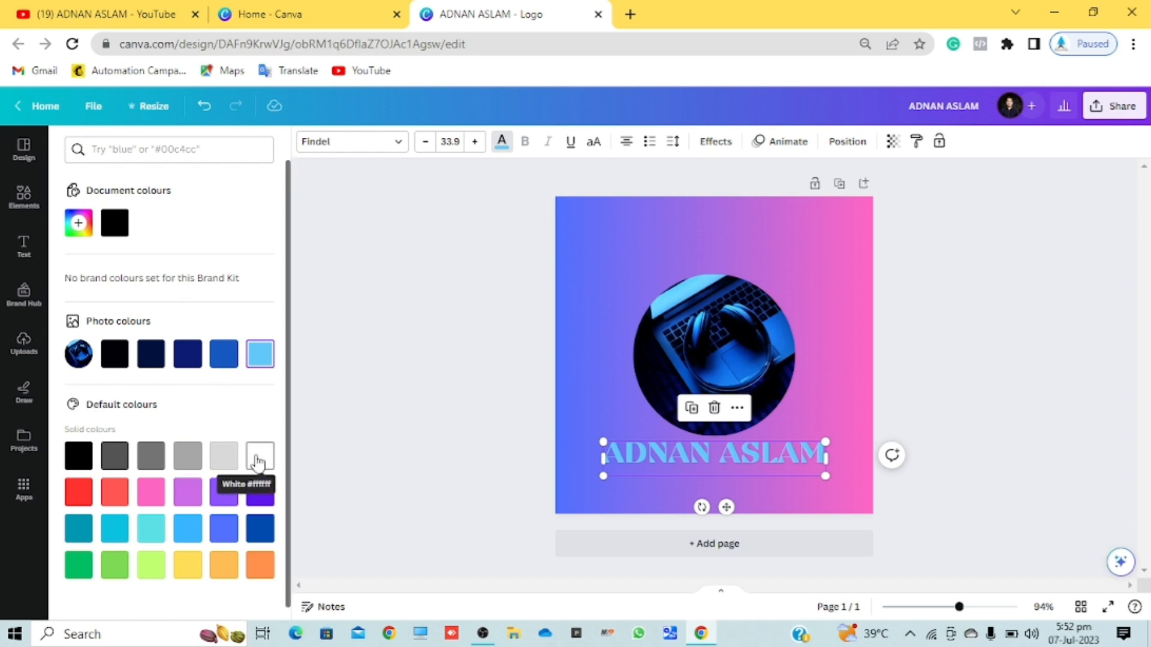
left_click(257, 461)
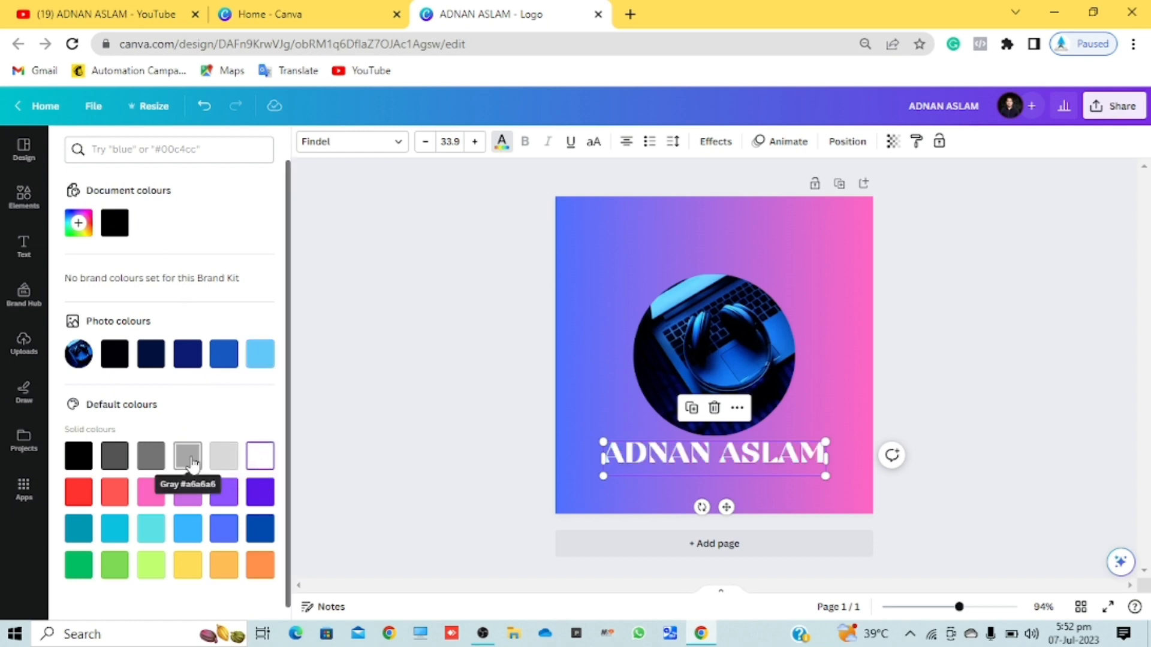
left_click(188, 460)
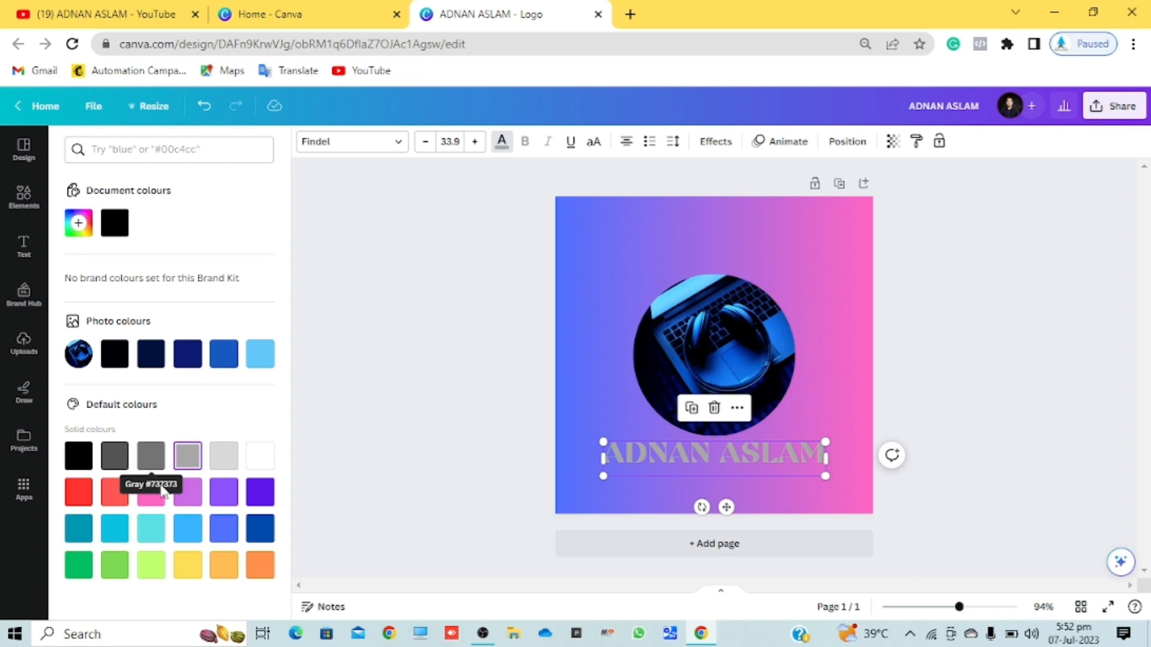
left_click(116, 573)
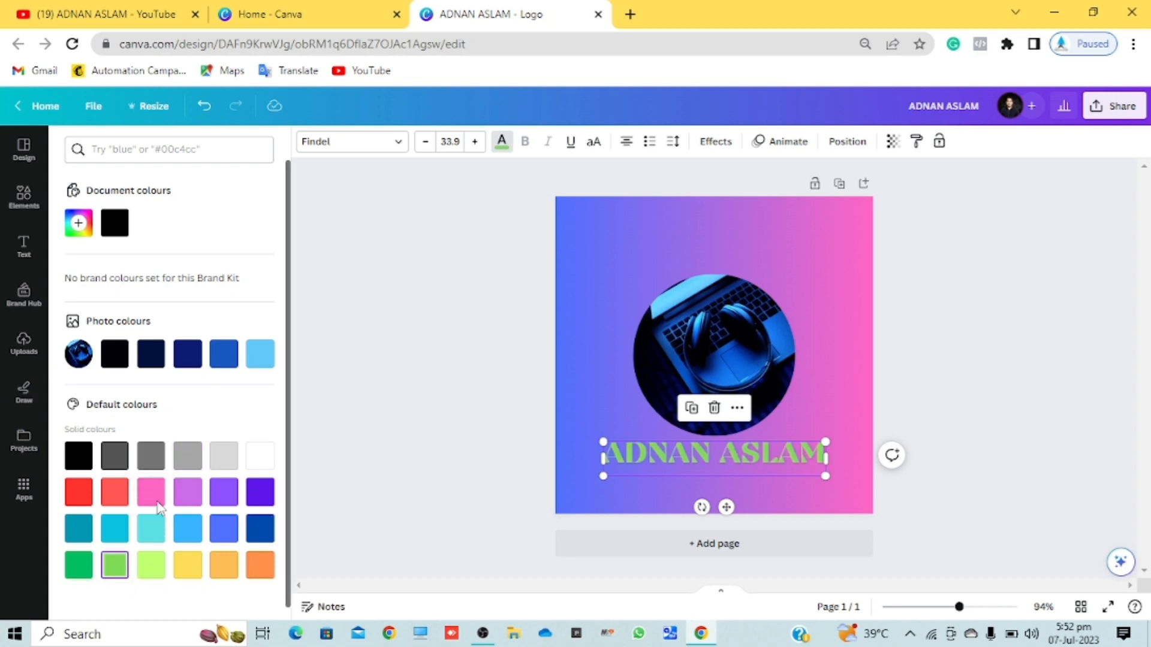
left_click(261, 529)
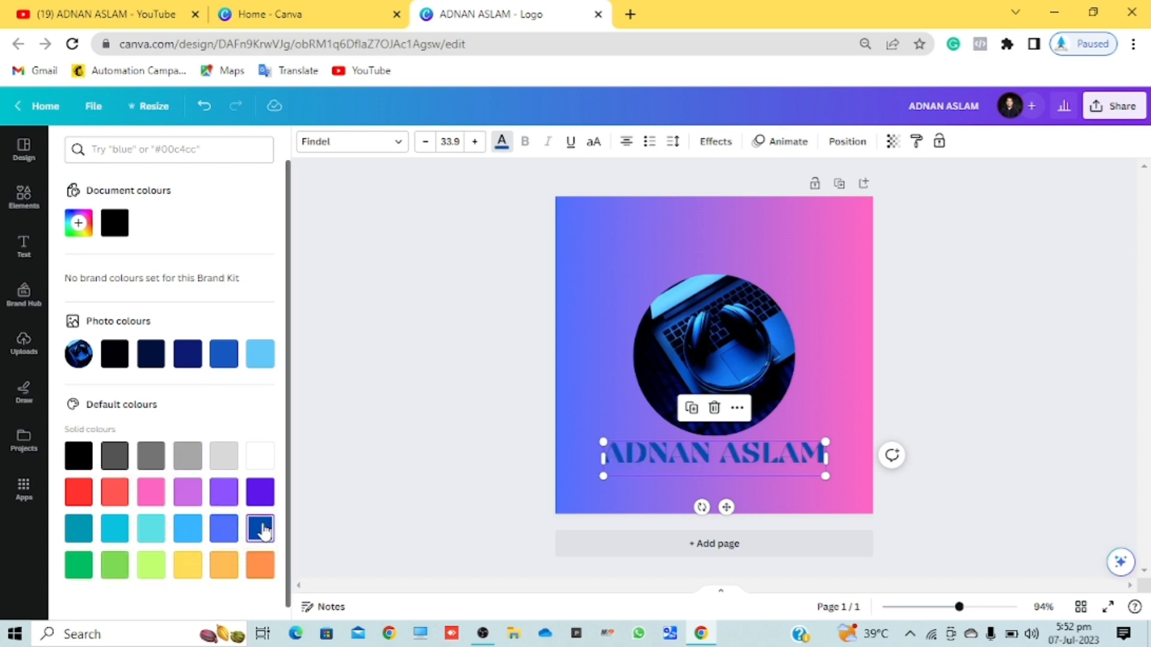
left_click(260, 490)
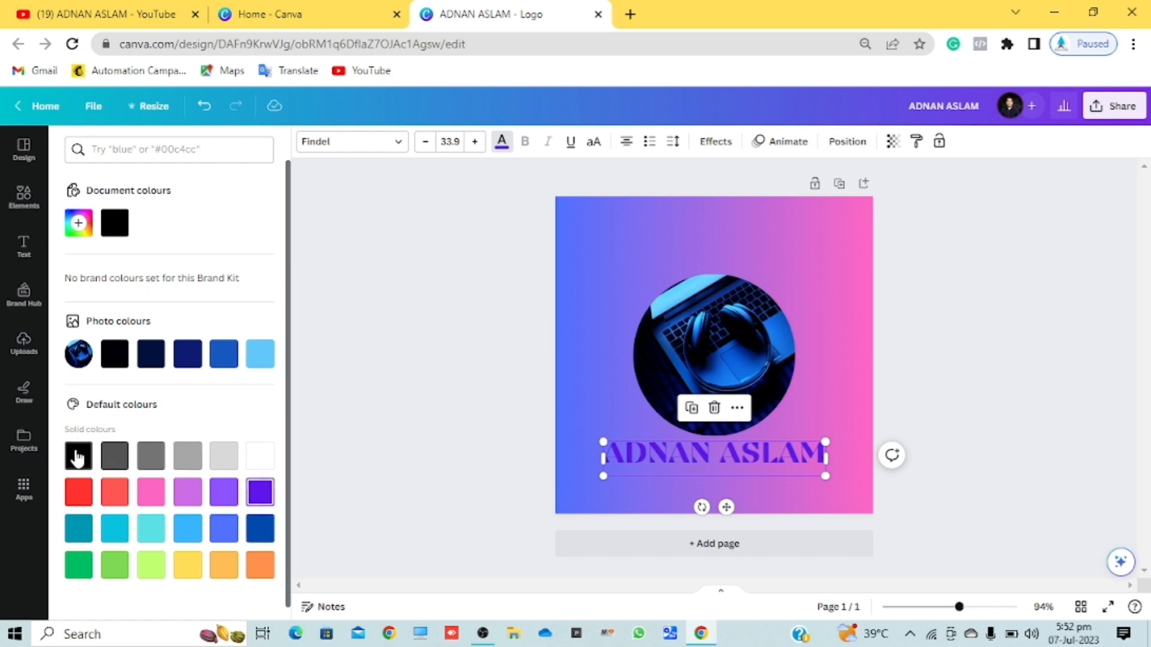
left_click(78, 458)
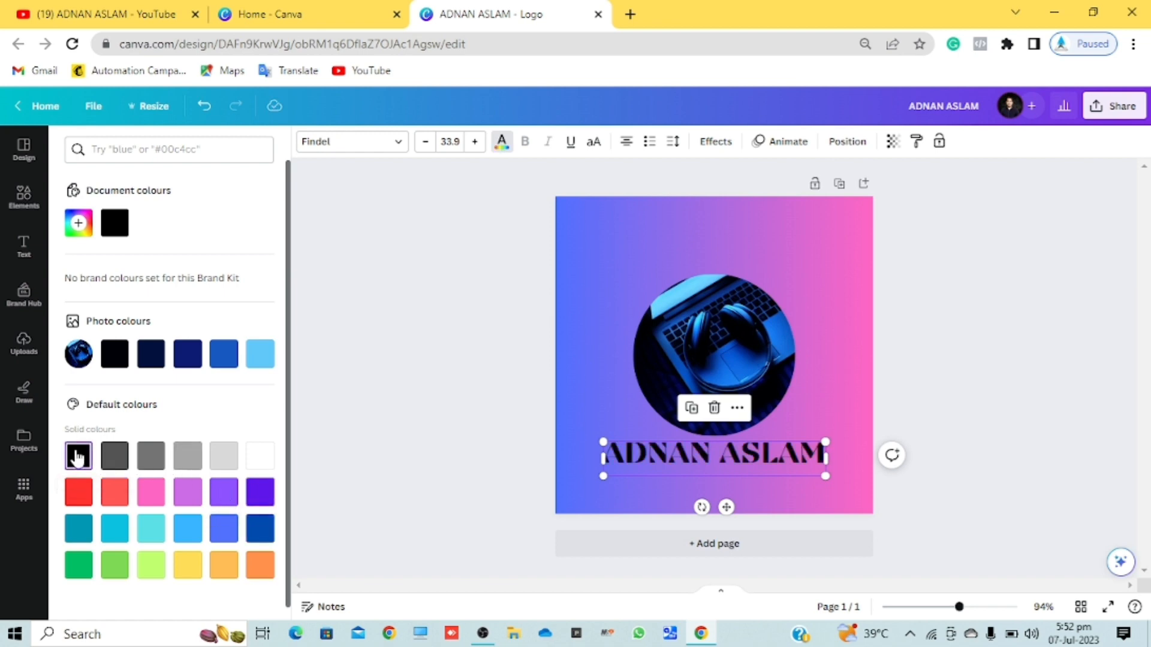
left_click(115, 459)
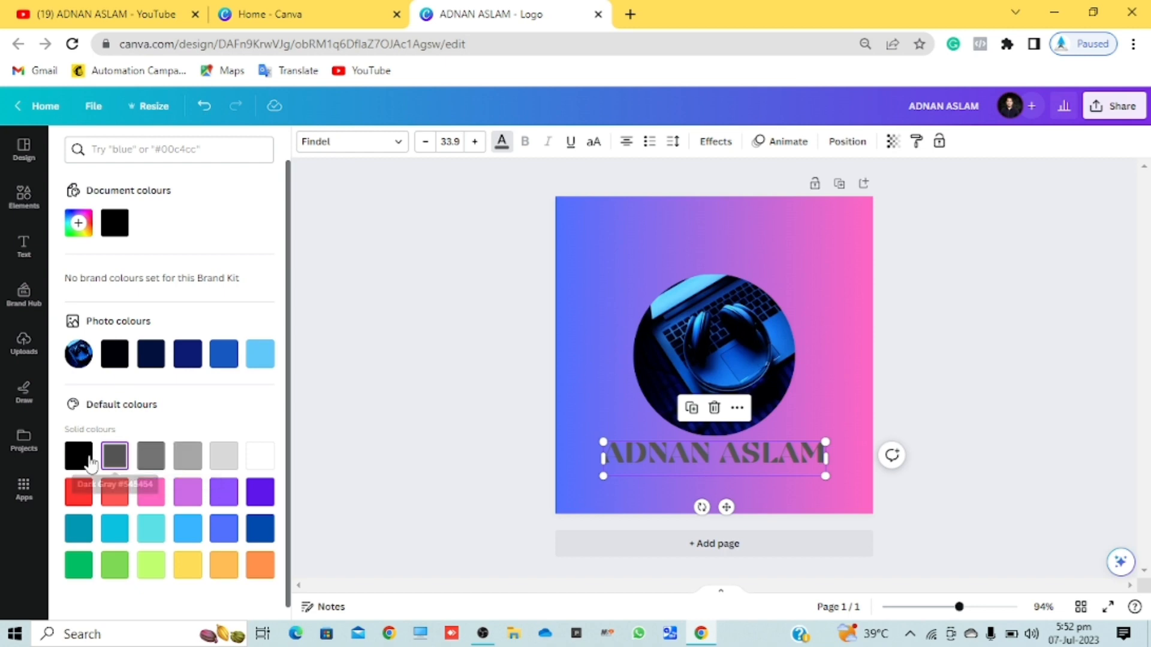
left_click(91, 466)
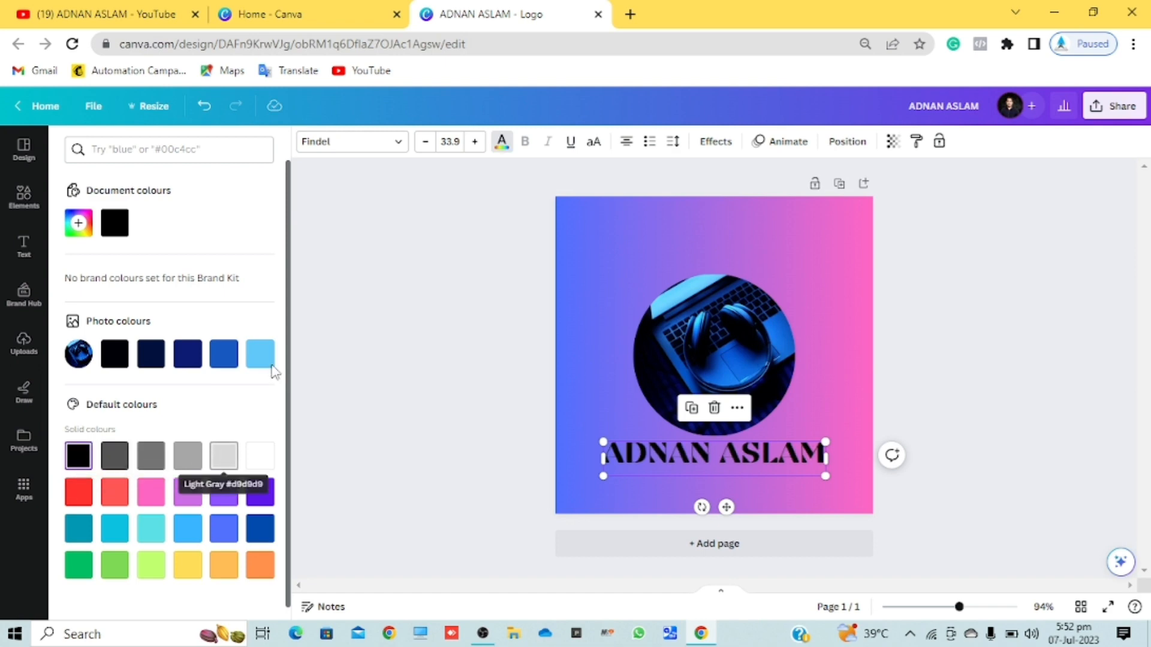
left_click(220, 364)
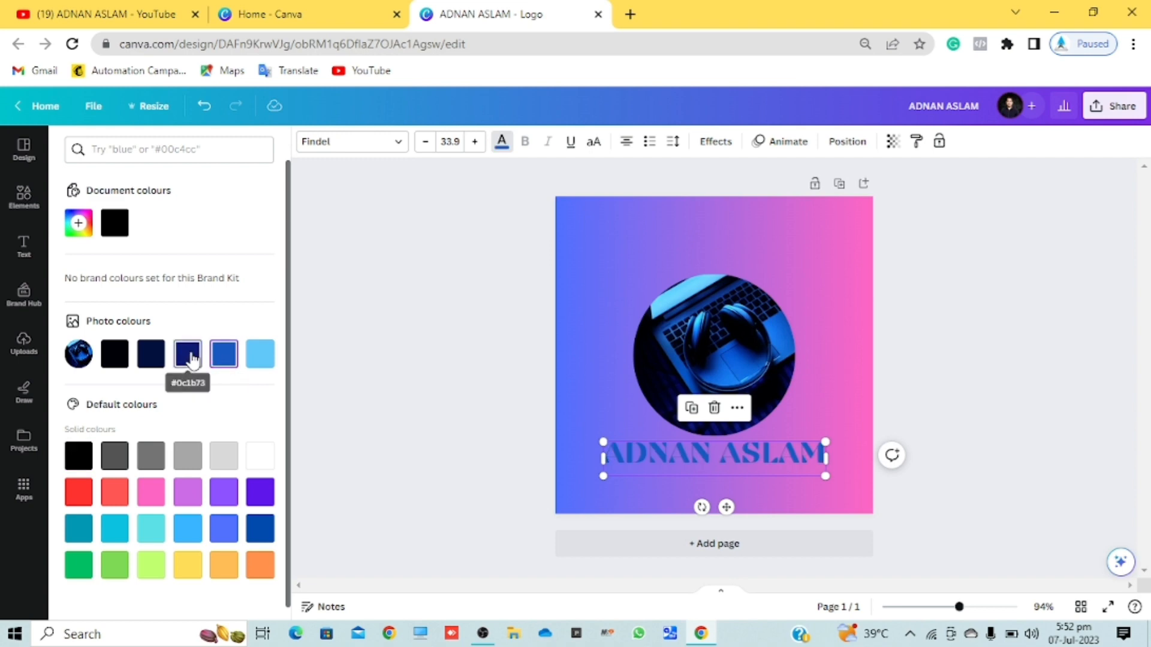
left_click(190, 360)
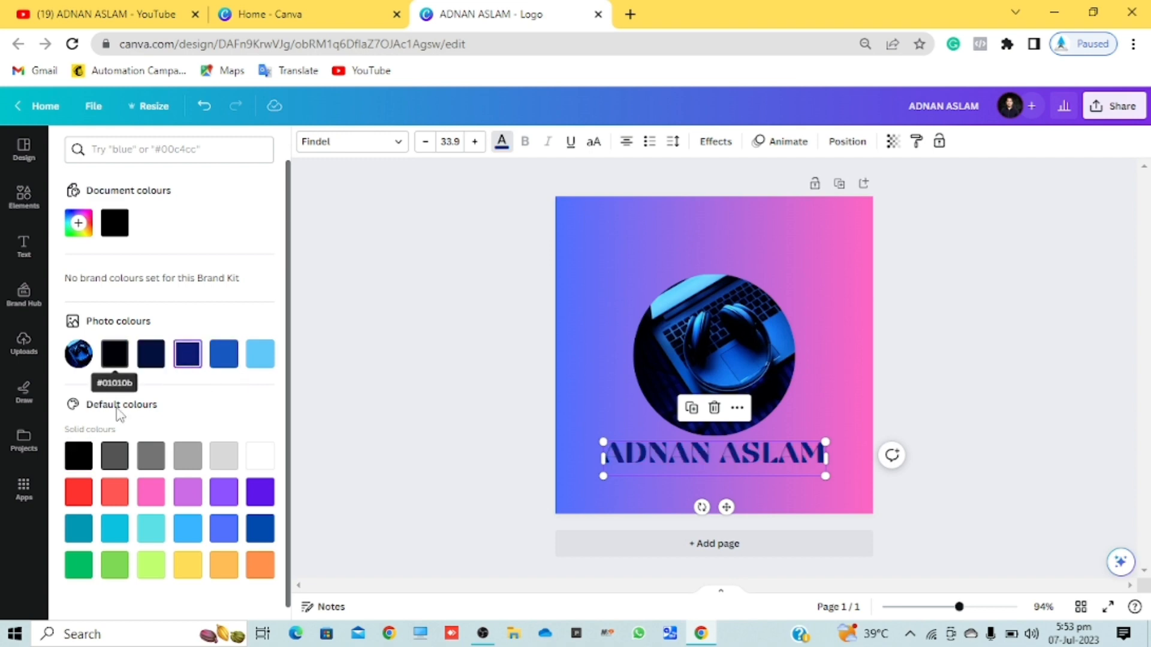
left_click(88, 461)
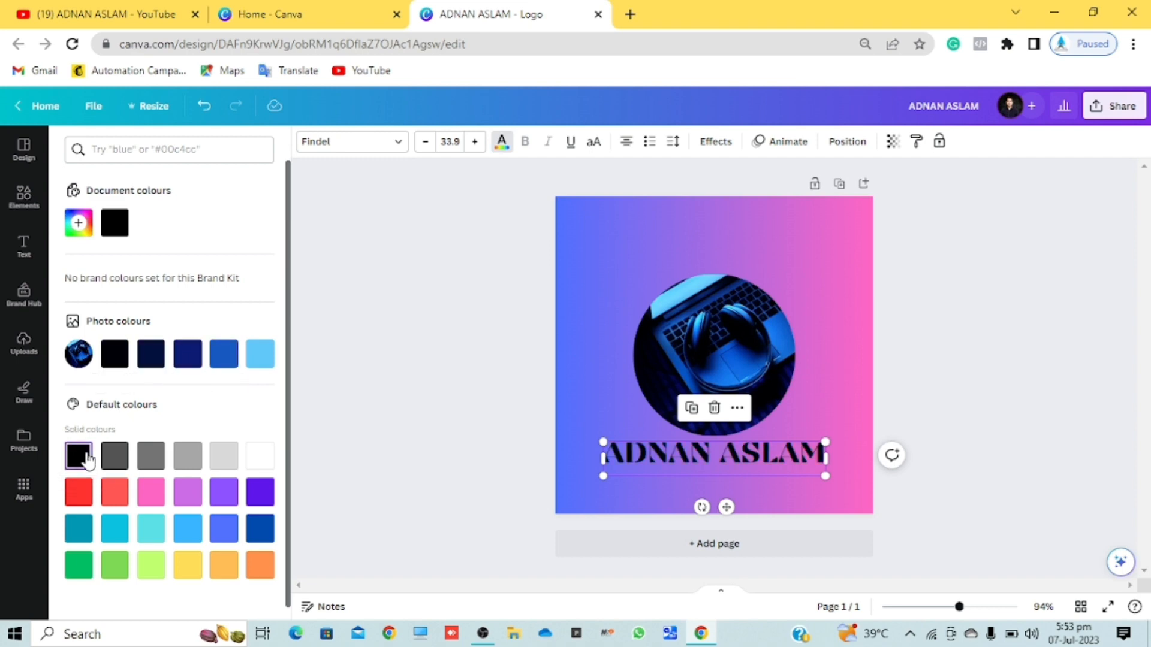
left_click(364, 331)
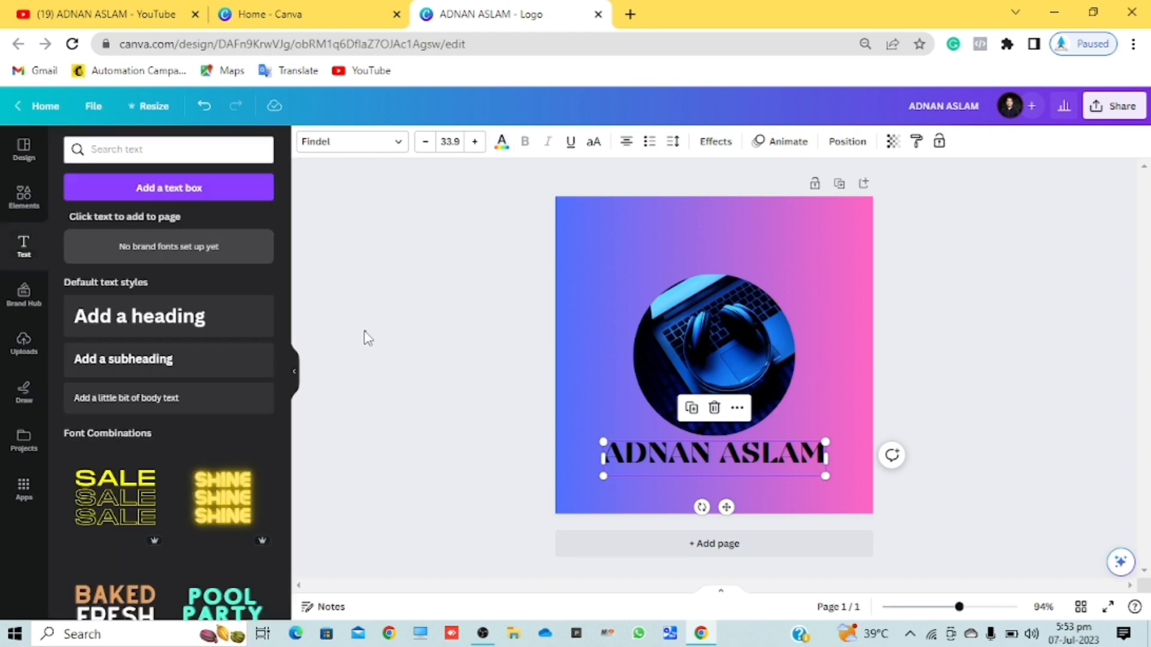
left_click(368, 338)
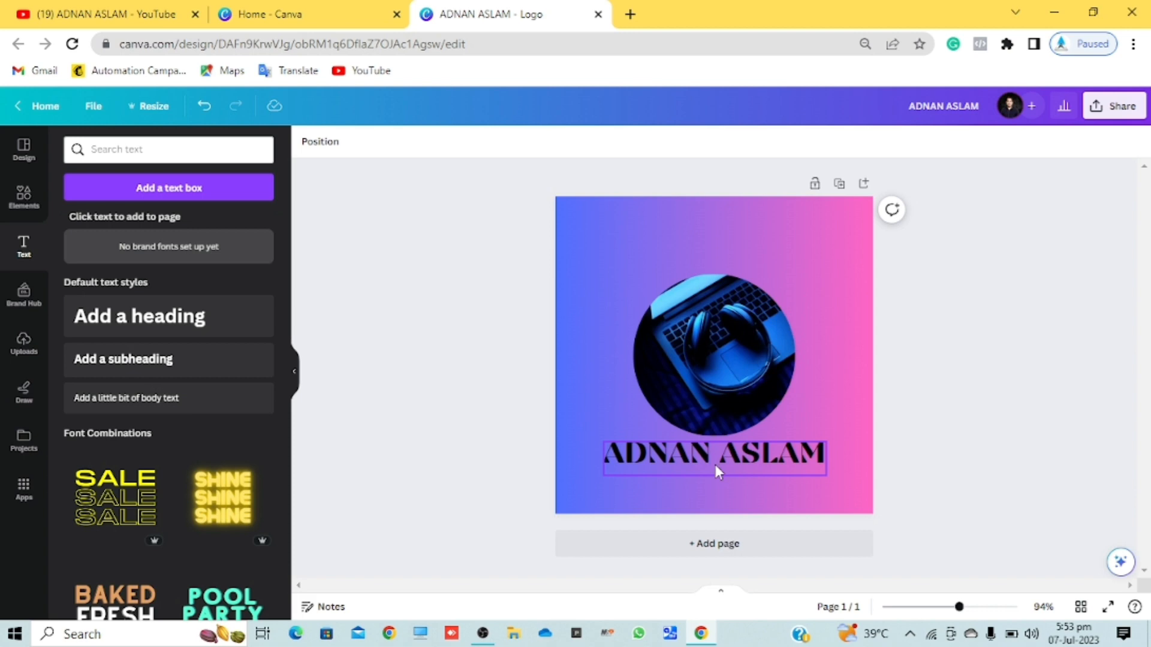
left_click(717, 471)
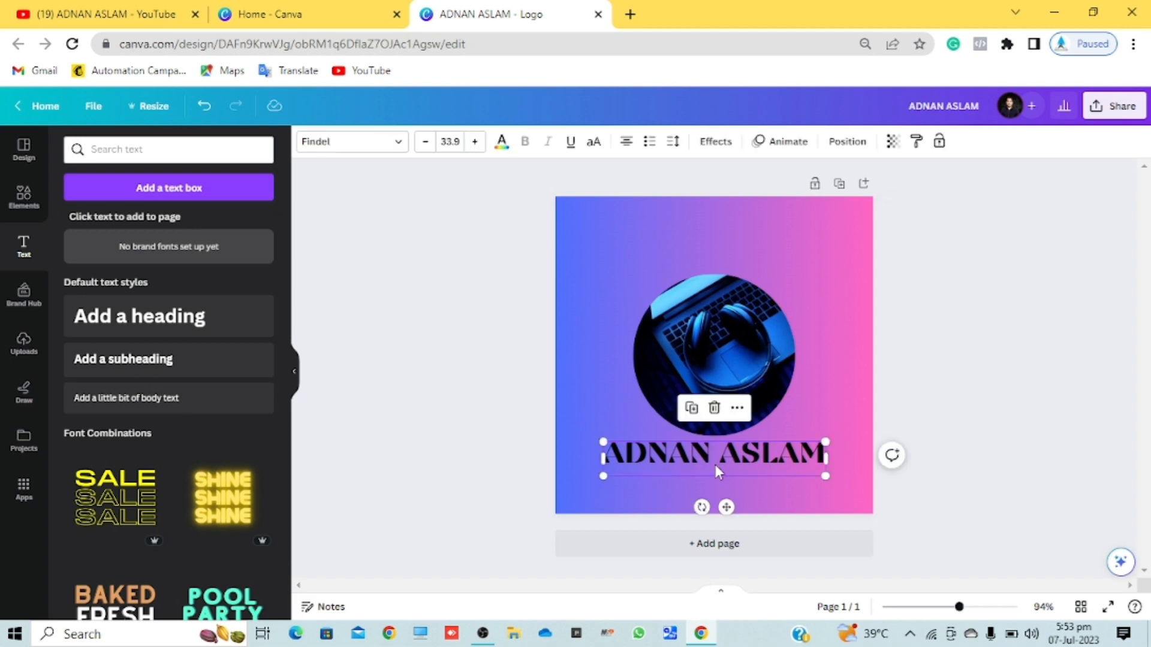
Step: After trying Lift, give ADNAN ASLAM a black Shadow: offset 50, direction -45, blur 0, transparency 40
left_click(717, 152)
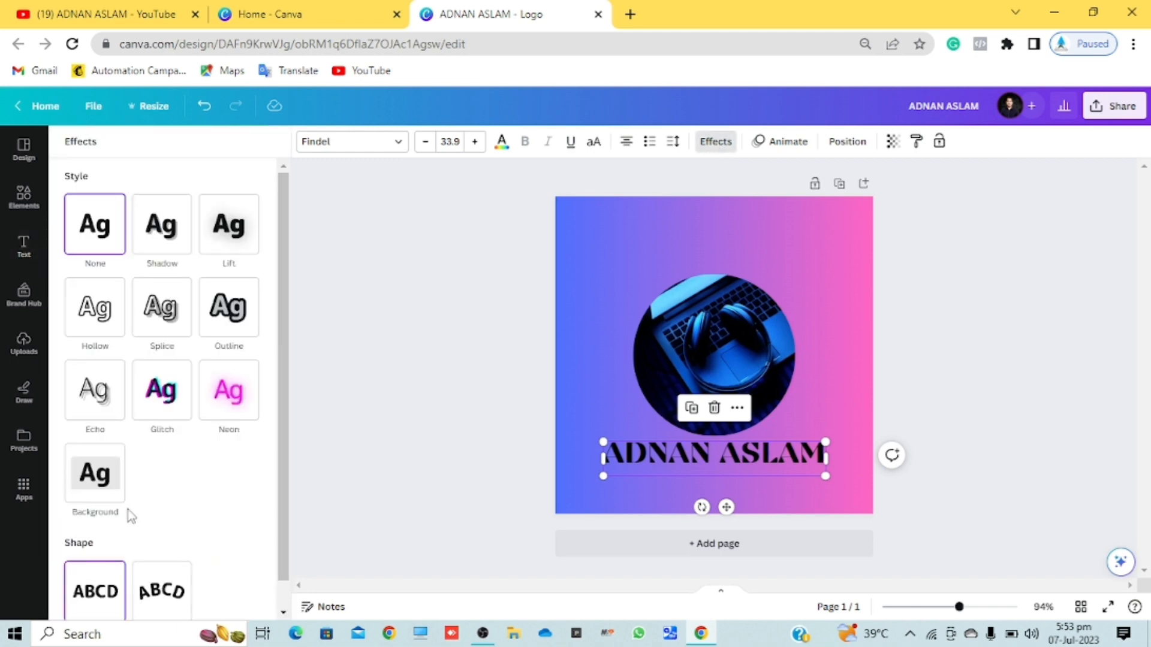
scroll(128, 509, "down", 1)
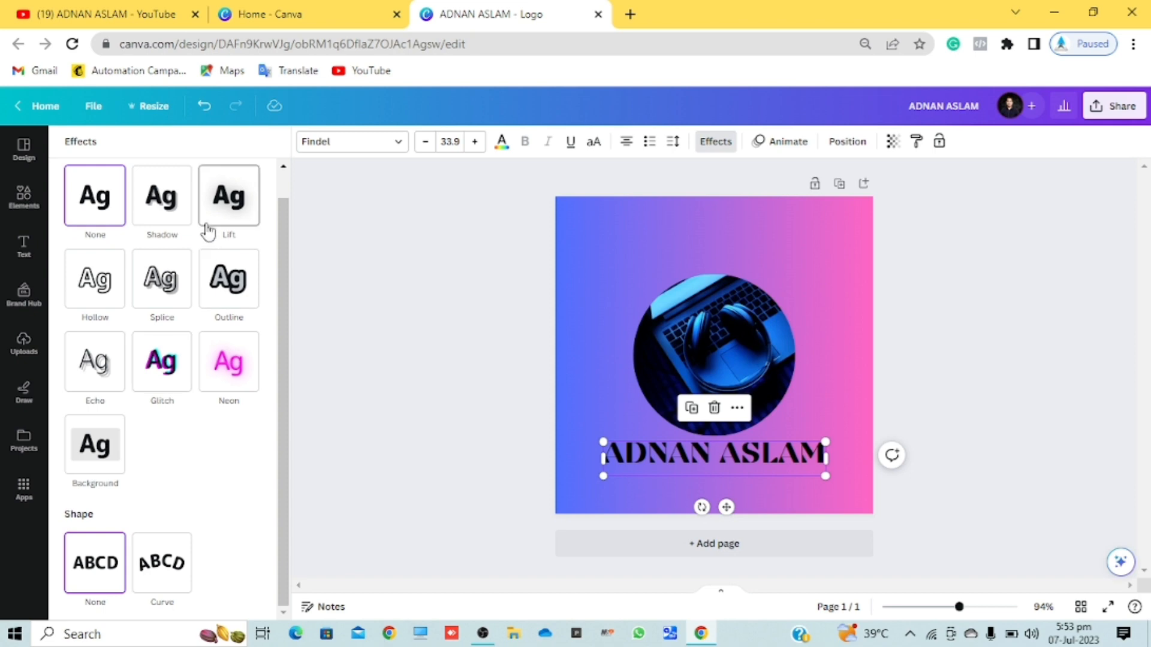
left_click(223, 211)
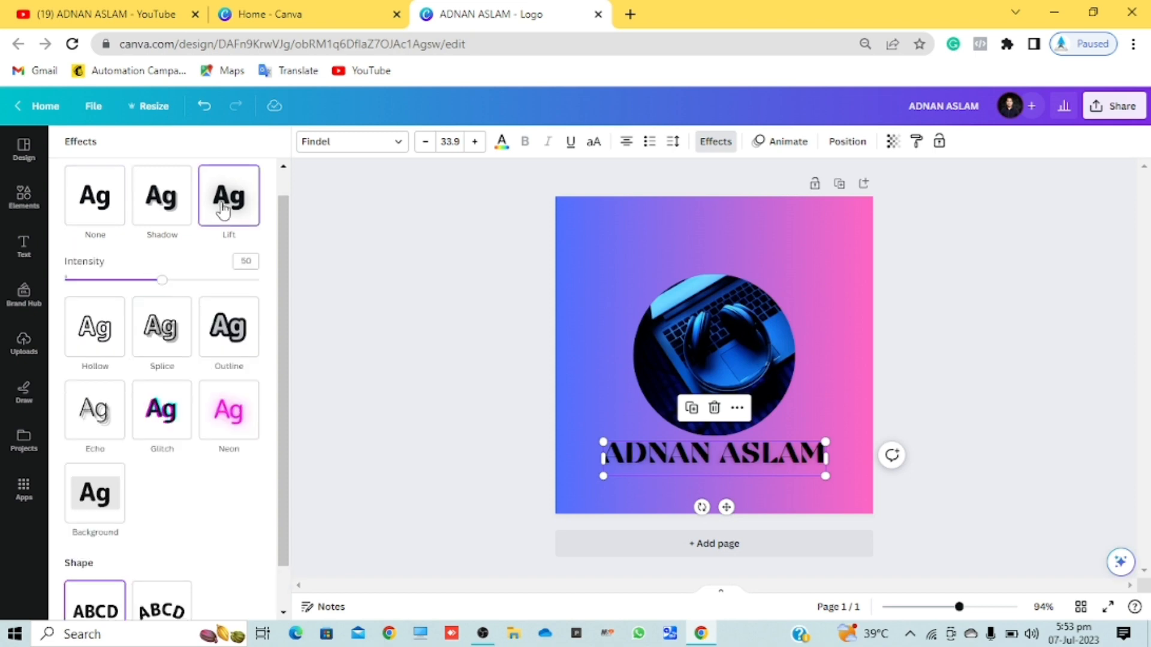
left_click(175, 213)
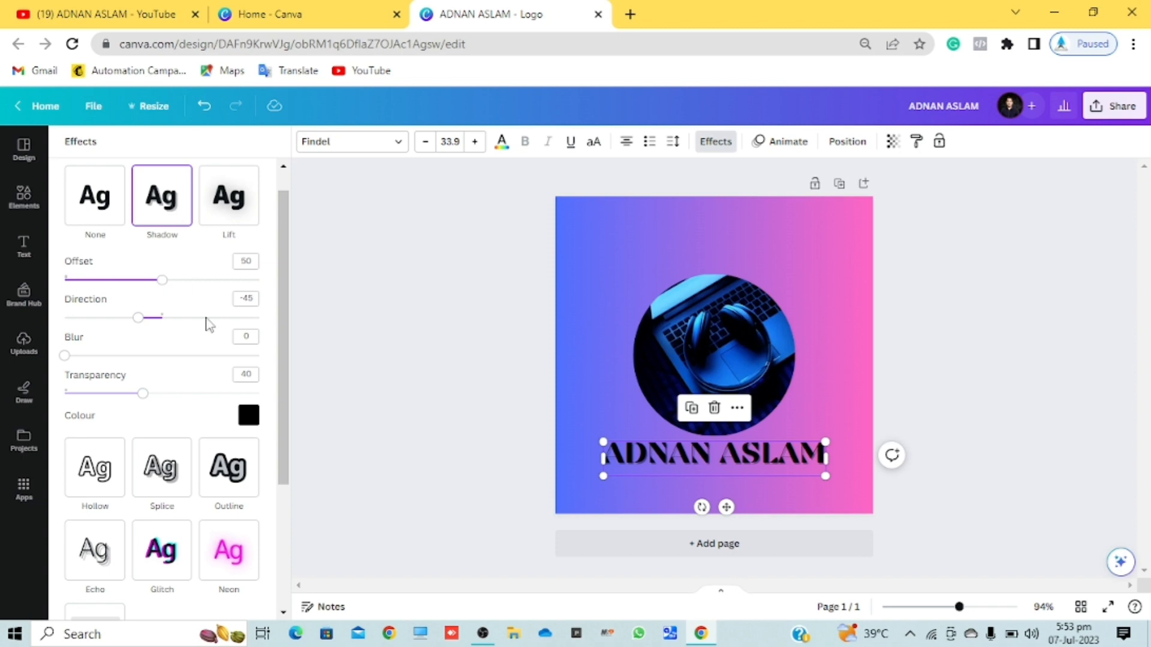
scroll(185, 493, "down", 3)
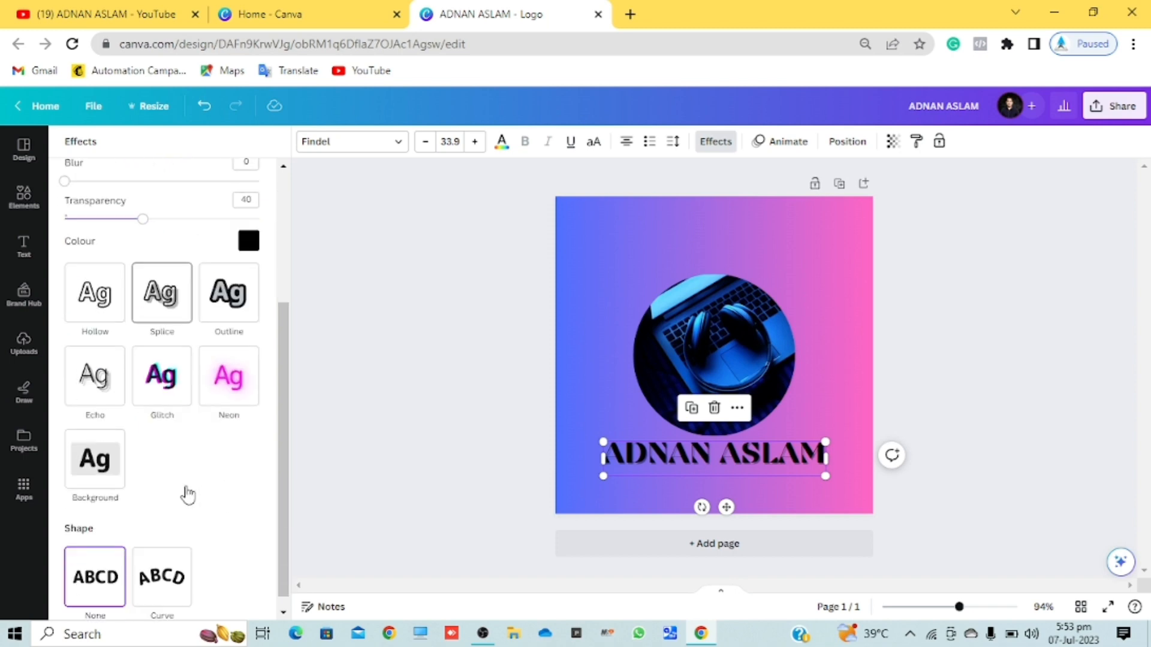
Step: Curve the name text, move it above the photo circle, and widen letter spacing to 273
left_click(157, 571)
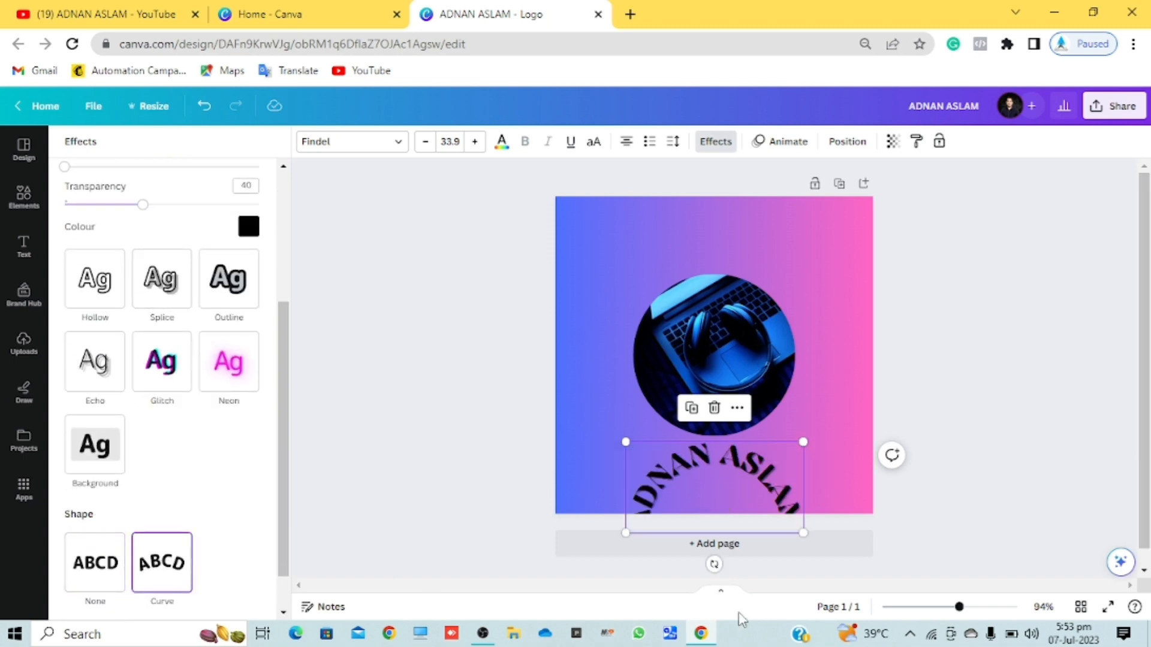
left_click_drag(727, 476, 732, 251)
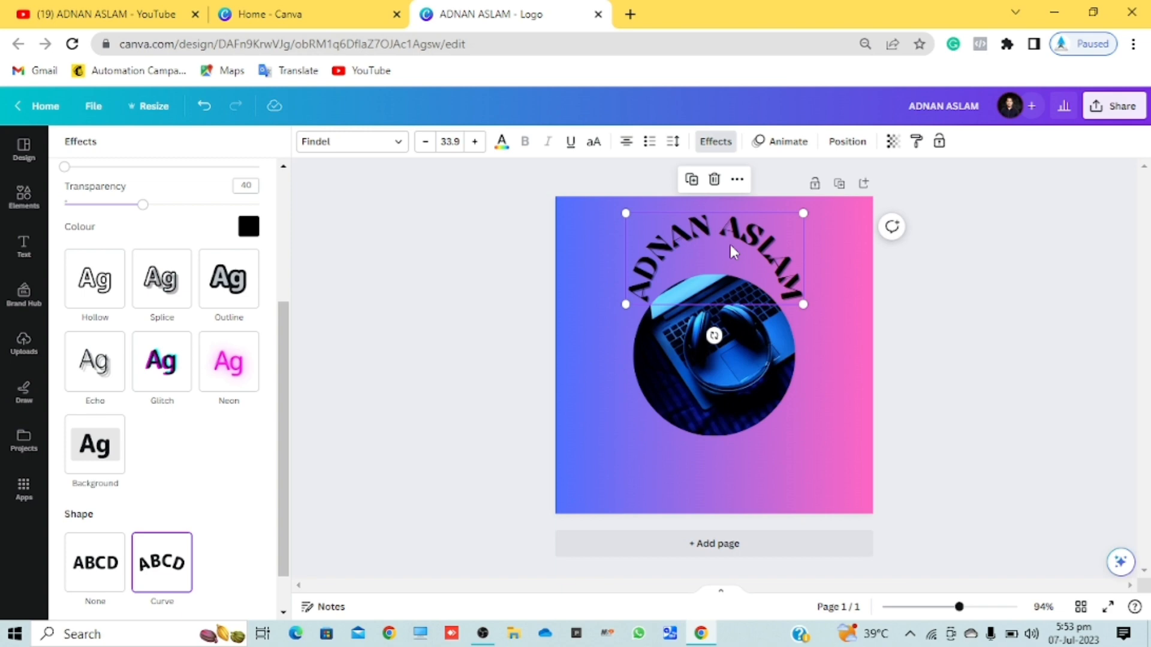
left_click(672, 143)
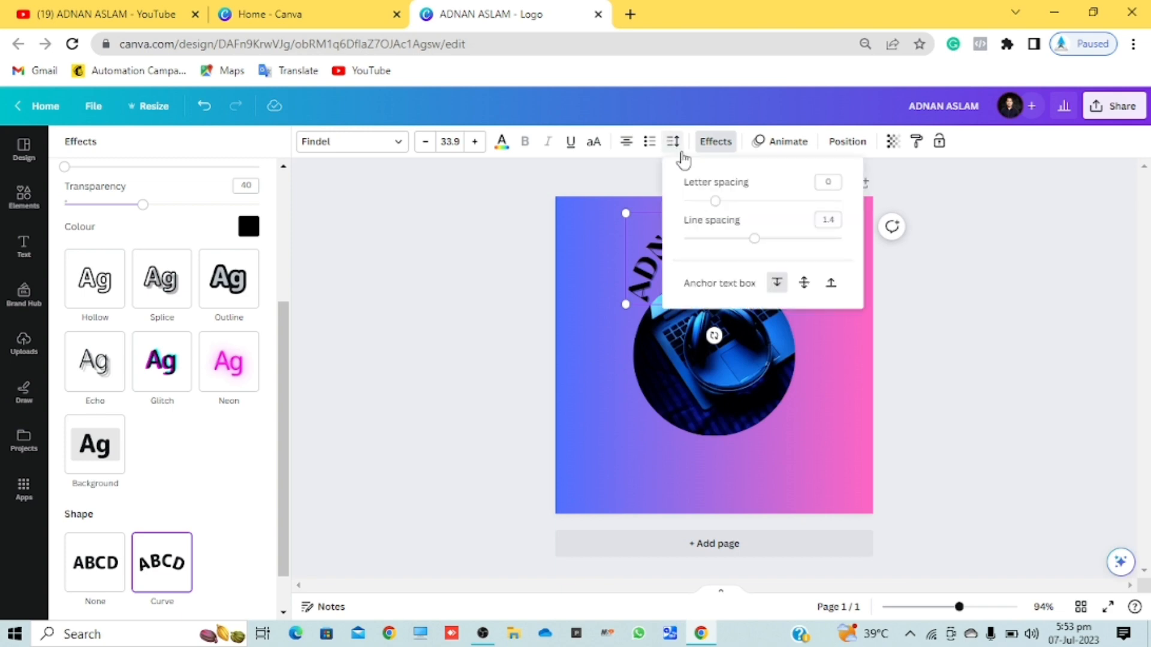
left_click_drag(717, 204, 761, 205)
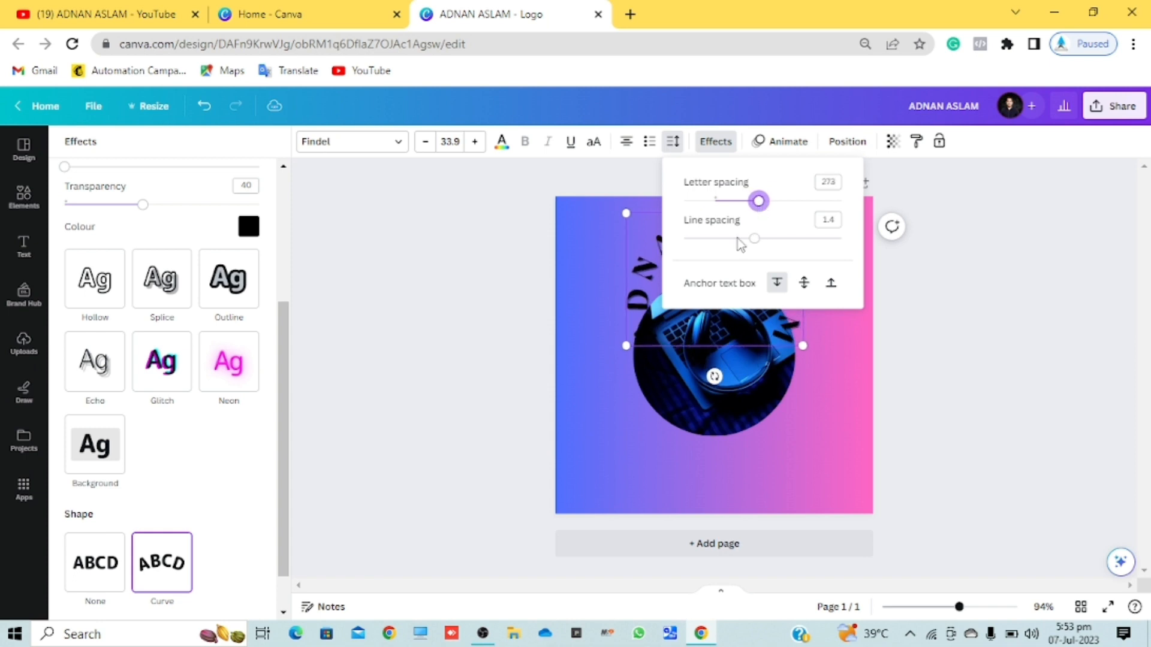
left_click(564, 271)
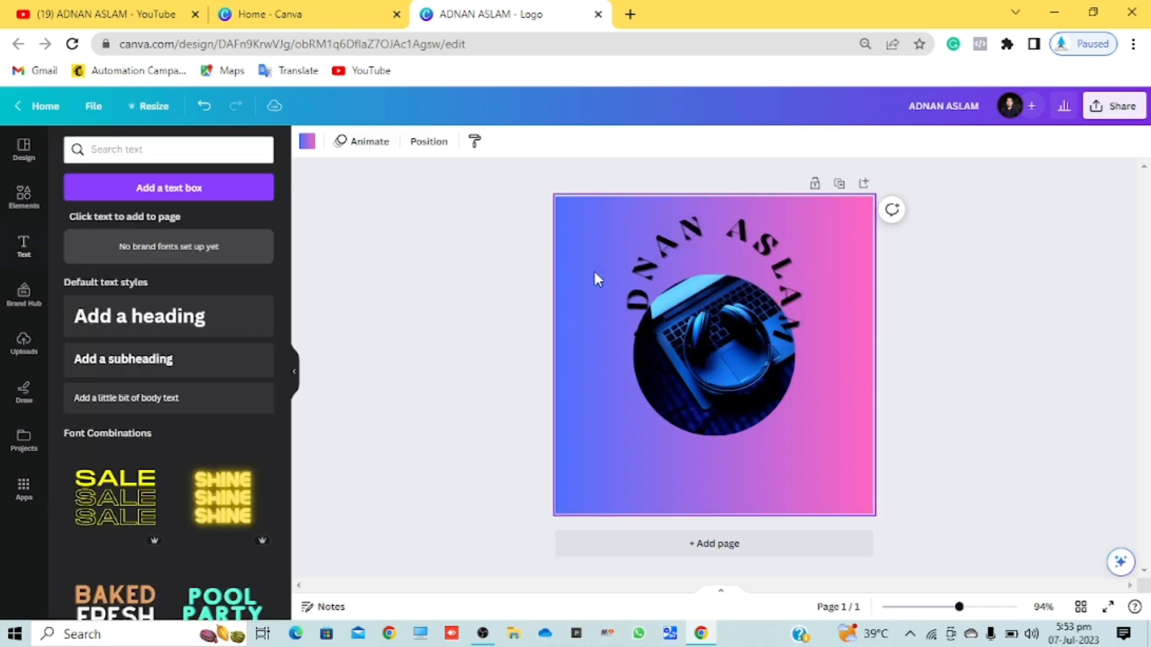
Step: Resize the curved name to size 48.1 and centre its arc around the photo circle
left_click(641, 241)
left_click_drag(625, 211, 575, 214)
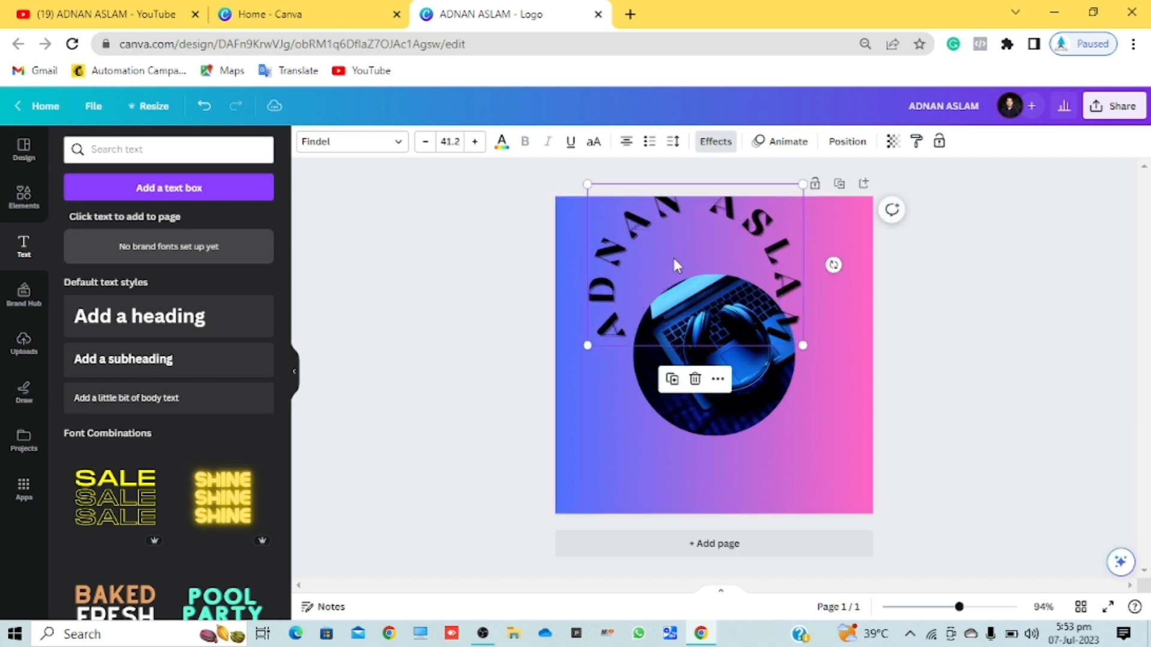
left_click_drag(674, 264, 696, 317)
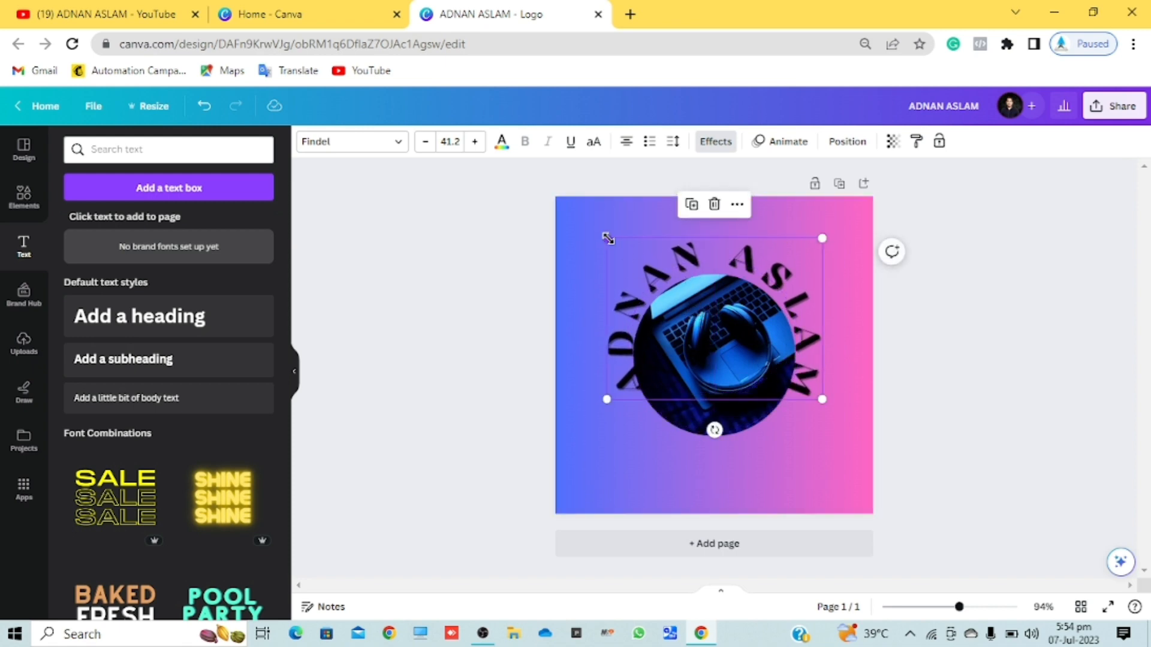
left_click_drag(607, 238, 571, 211)
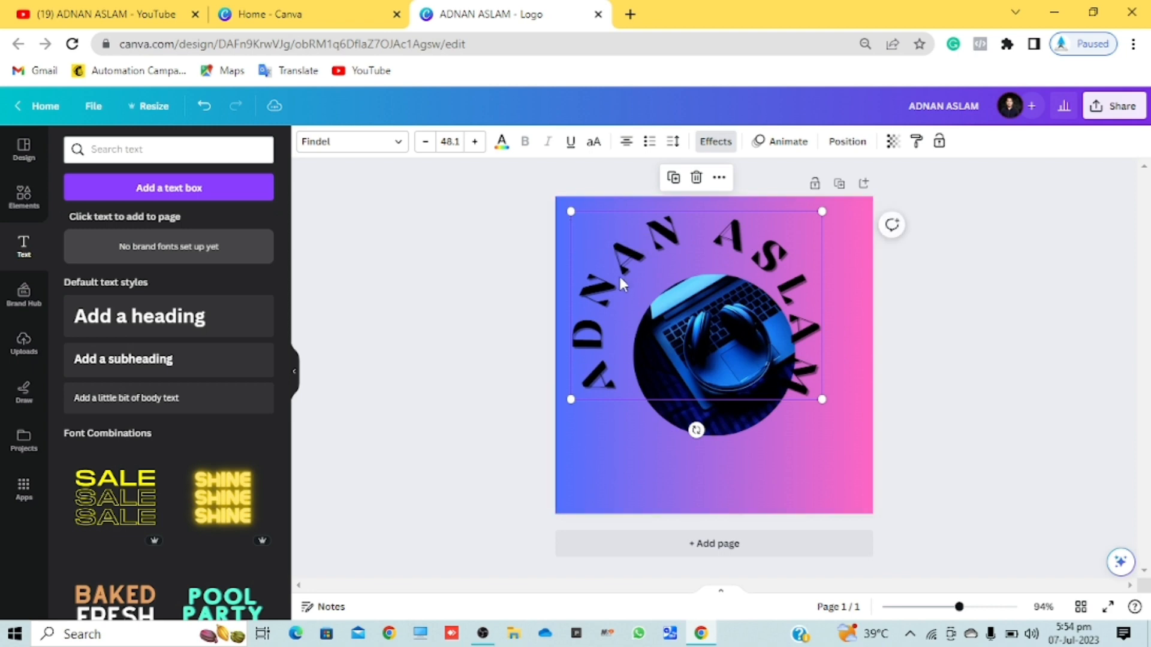
left_click_drag(639, 289, 659, 316)
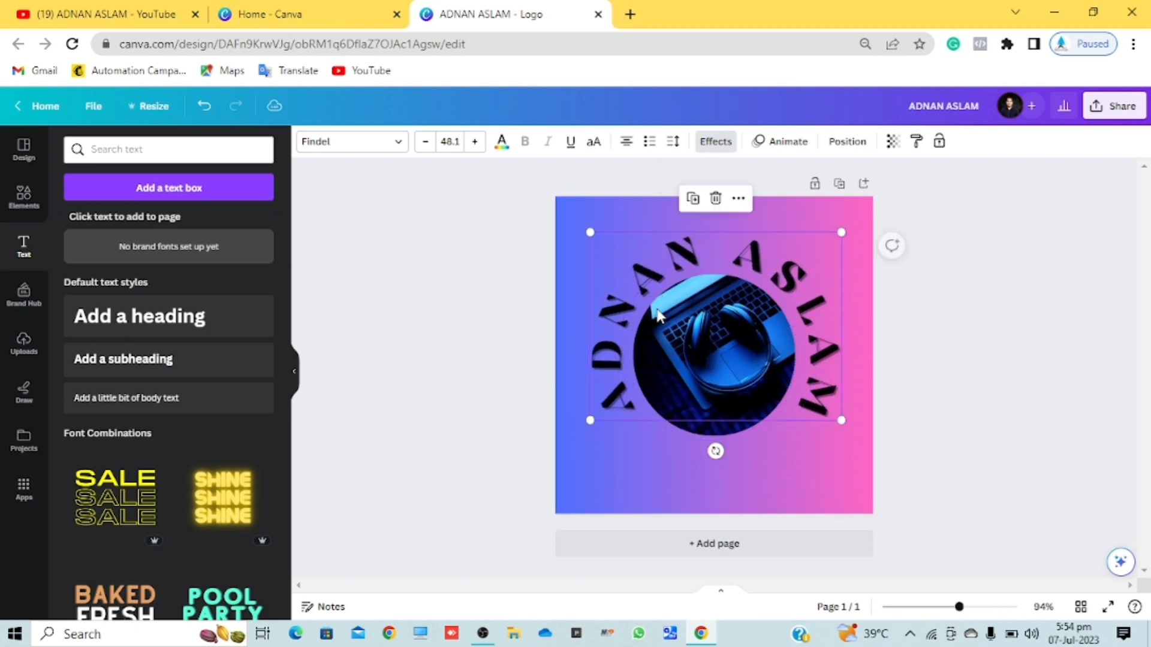
left_click(965, 344)
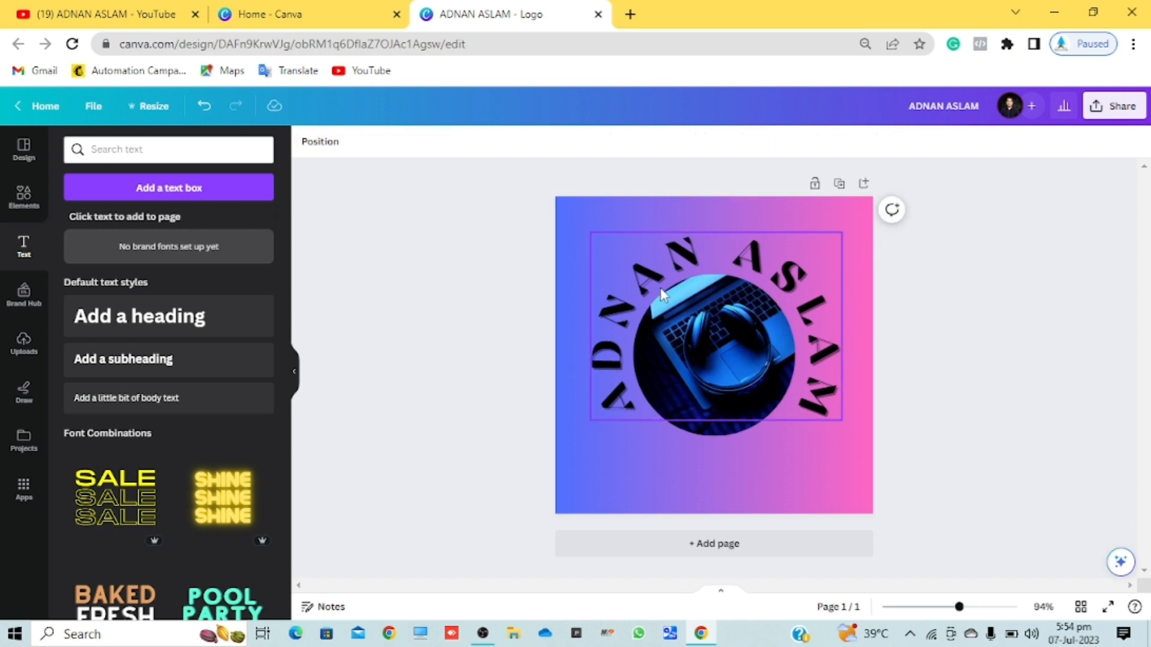
Step: Undo eight times, removing the curve and wide spacing so the name sits straight below the photo
left_click(204, 107)
left_click(205, 110)
left_click(205, 111)
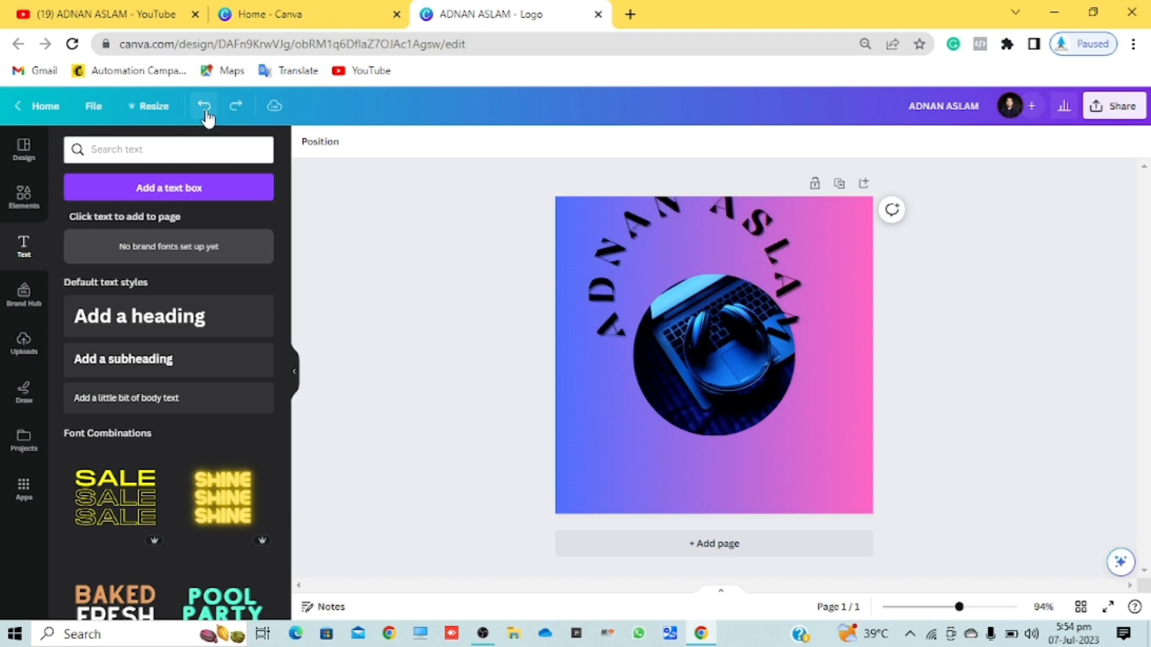
left_click(205, 111)
left_click(205, 111)
left_click(205, 111)
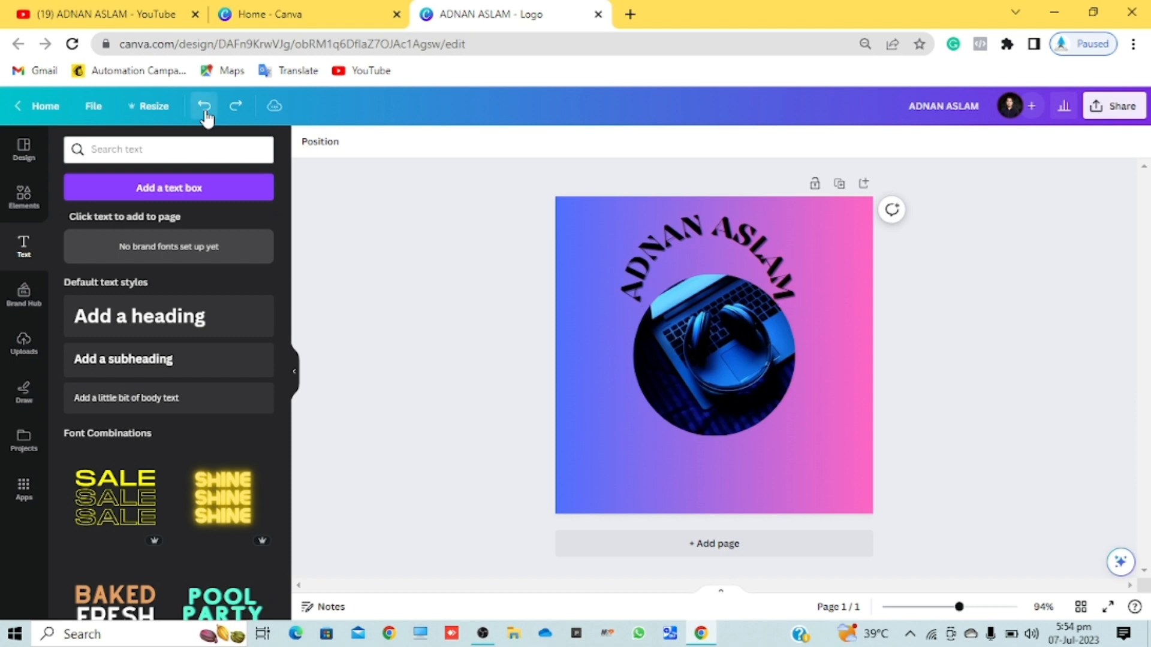
left_click(205, 111)
left_click(204, 111)
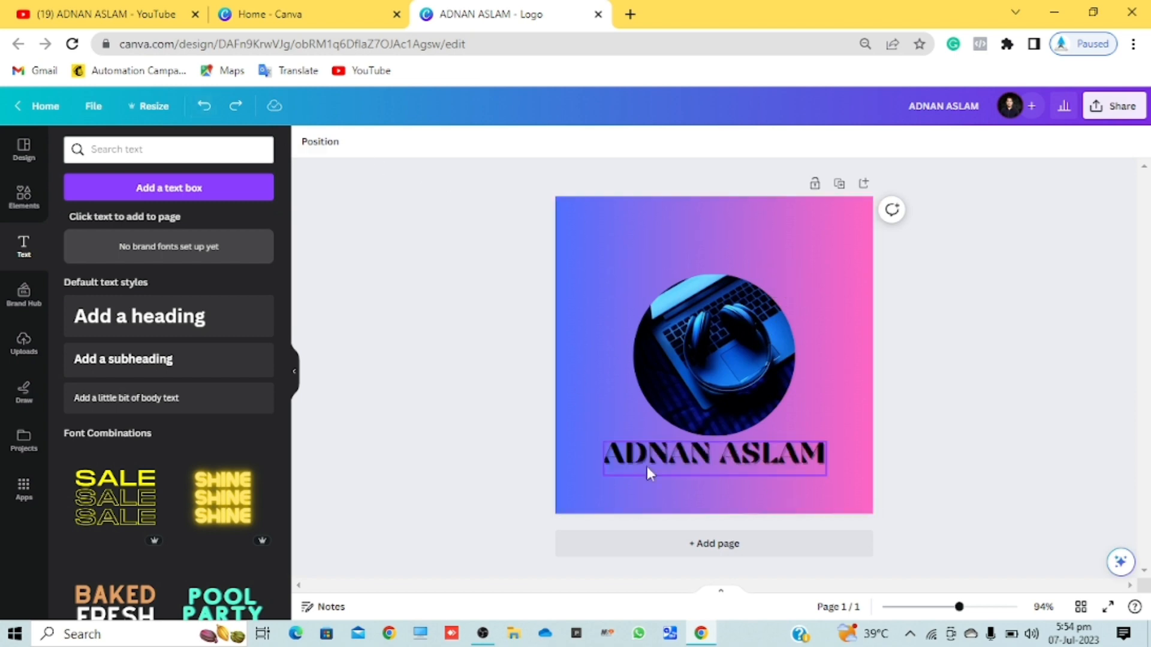
Step: Add a body text box reading 'MUSIC' and position it just beneath the ADNAN ASLAM heading
left_click(175, 399)
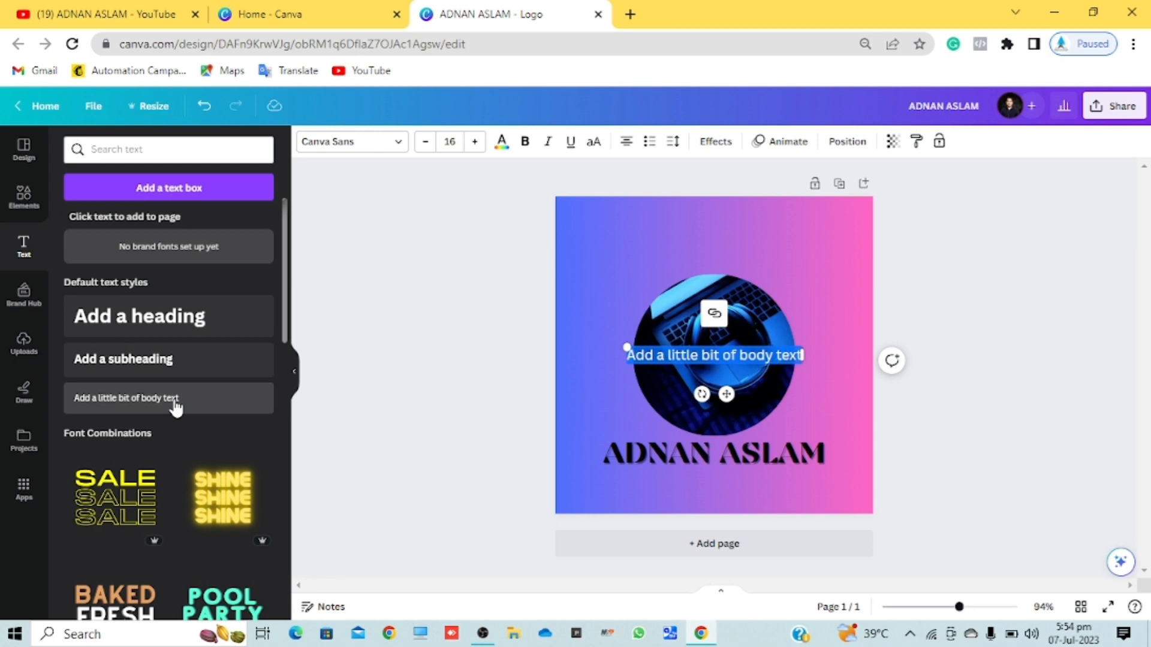
type("MUSIC")
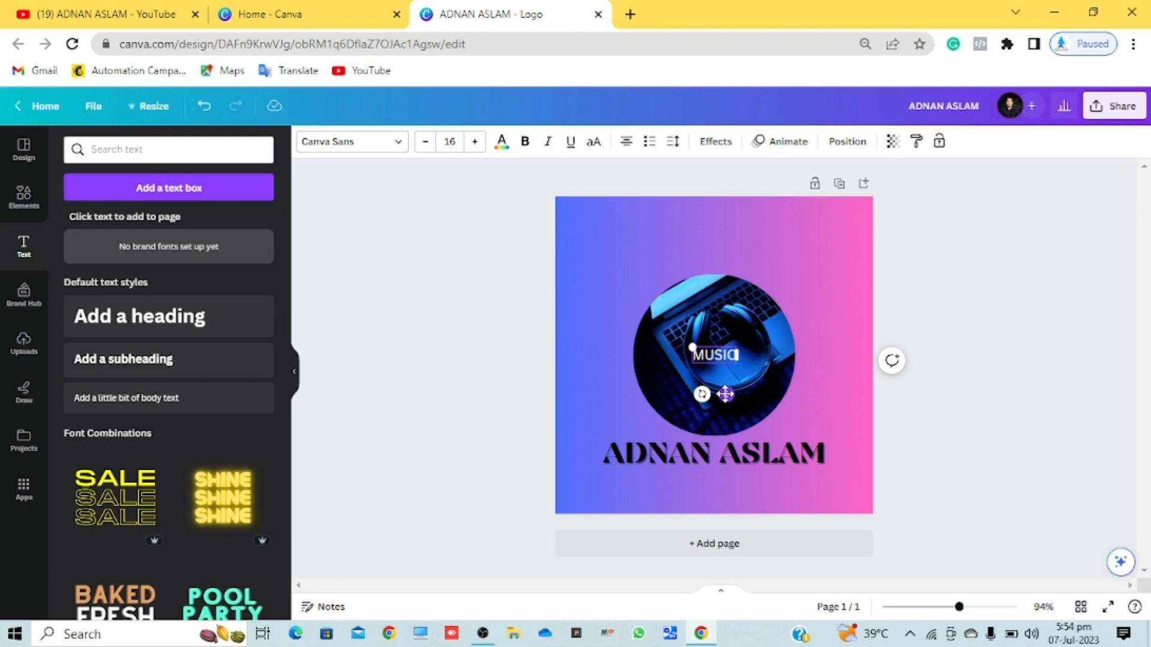
left_click_drag(725, 393, 720, 528)
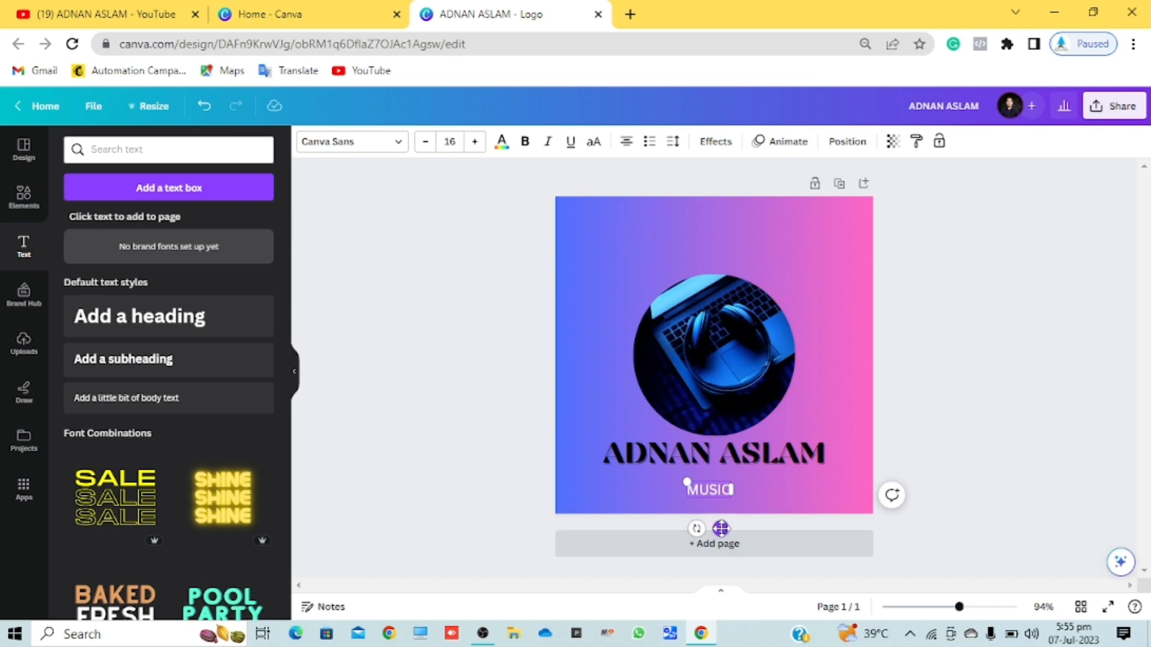
left_click_drag(721, 528, 727, 514)
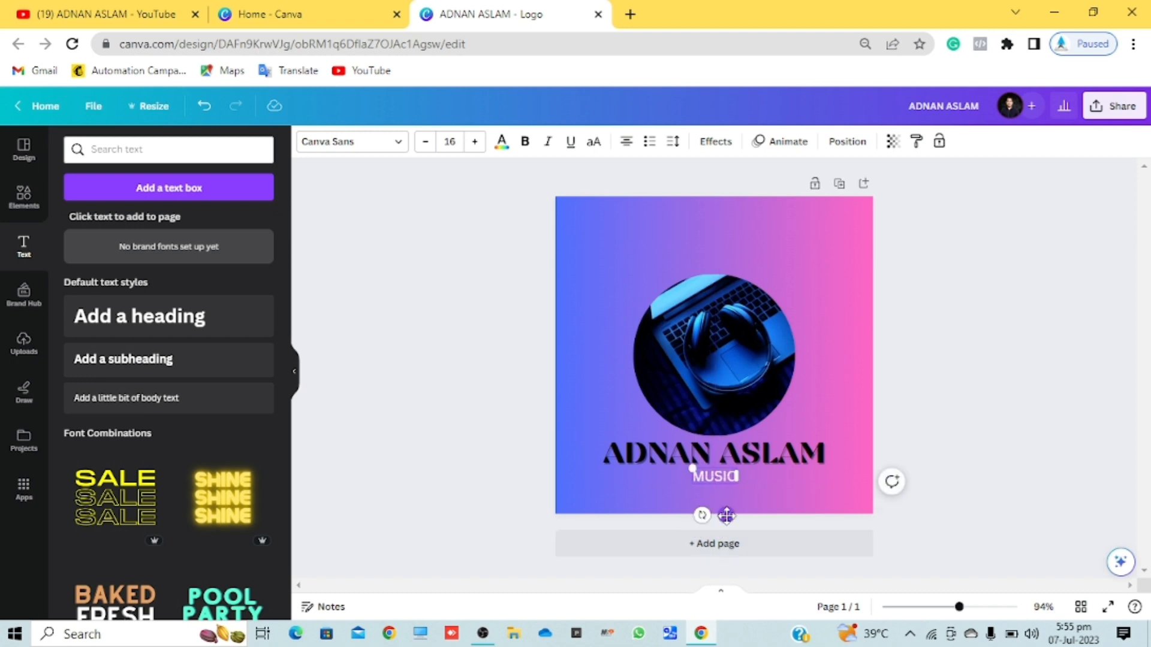
Step: Change the MUSIC text colour to black
left_click(503, 146)
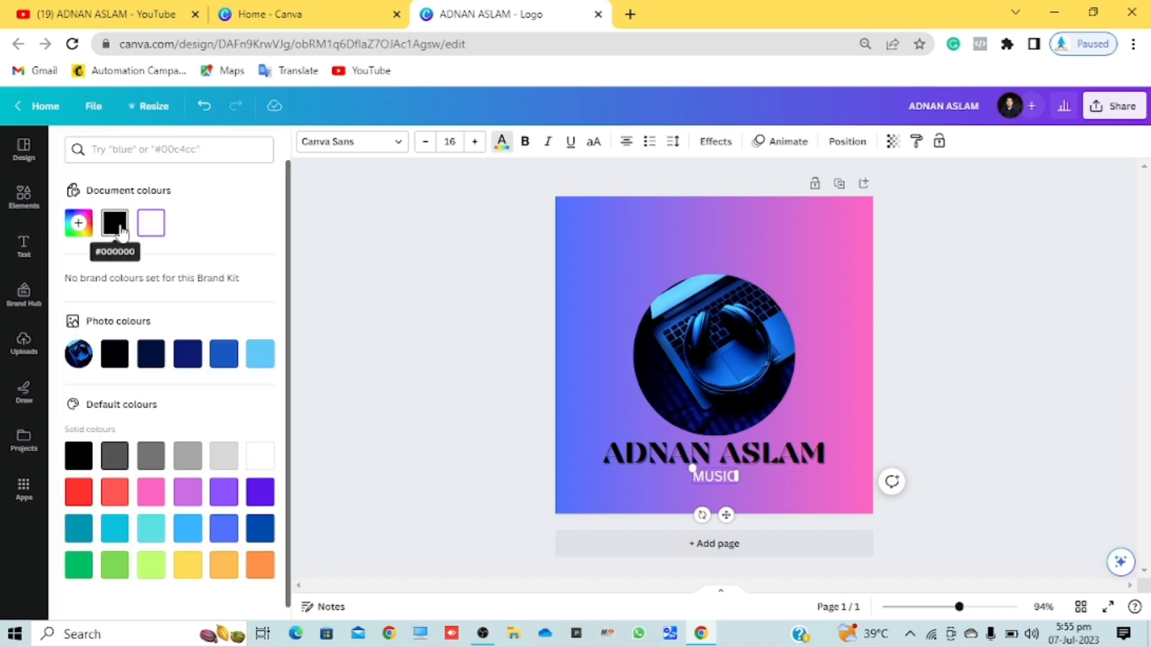
left_click(115, 224)
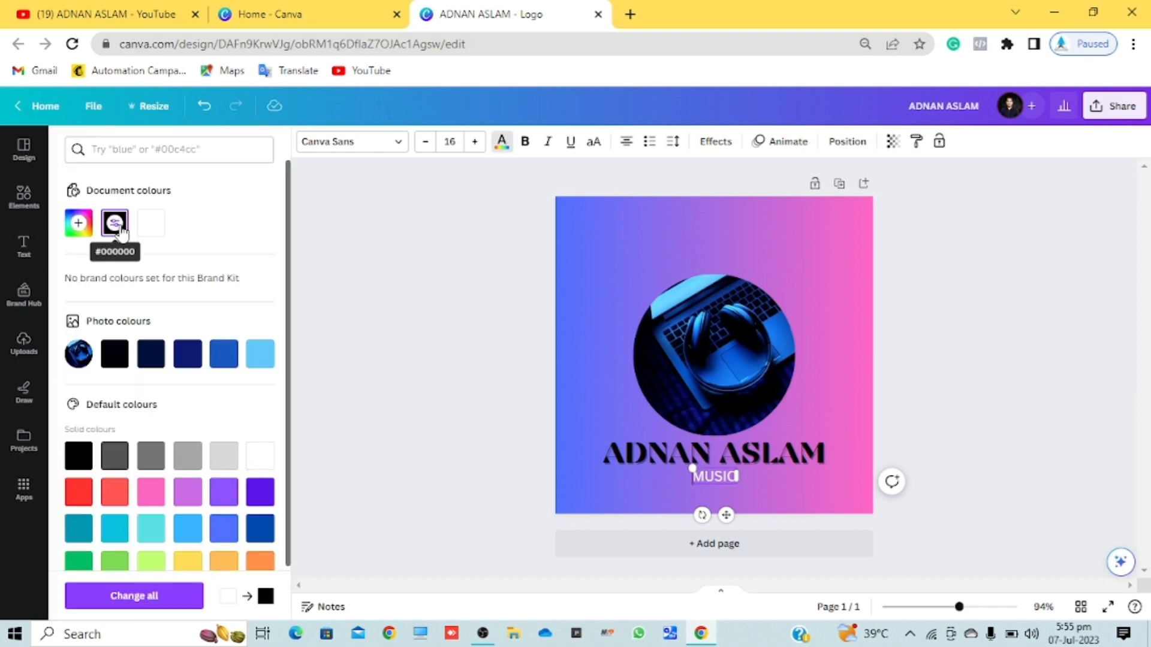
left_click(478, 457)
left_click(649, 494)
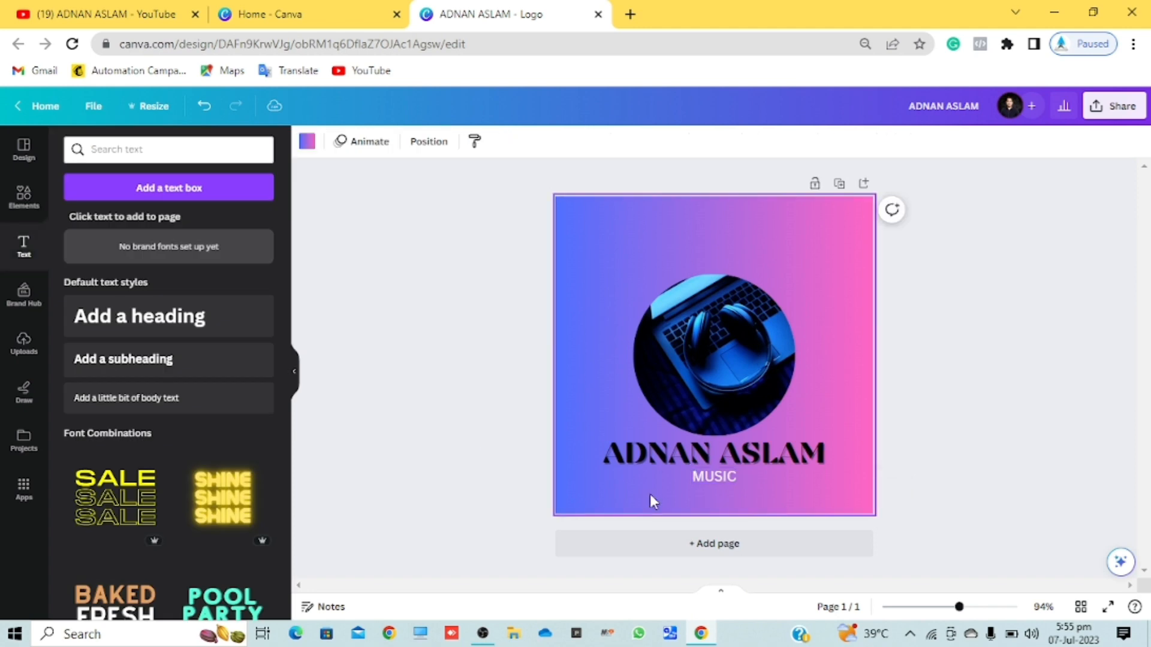
left_click(730, 478)
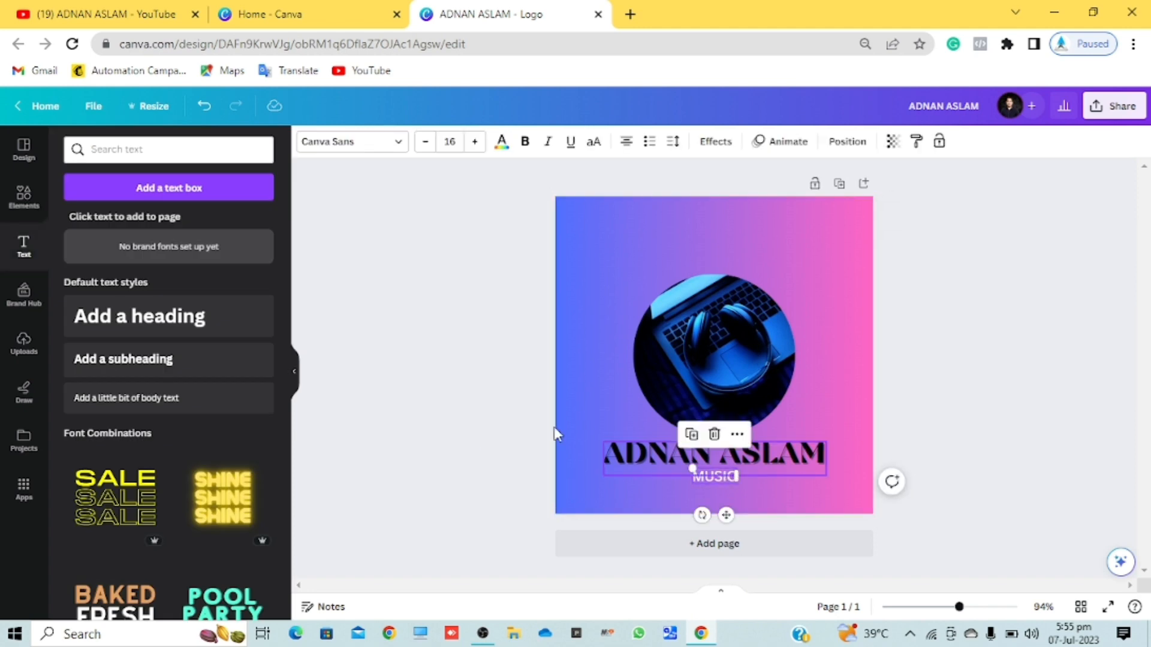
left_click(503, 144)
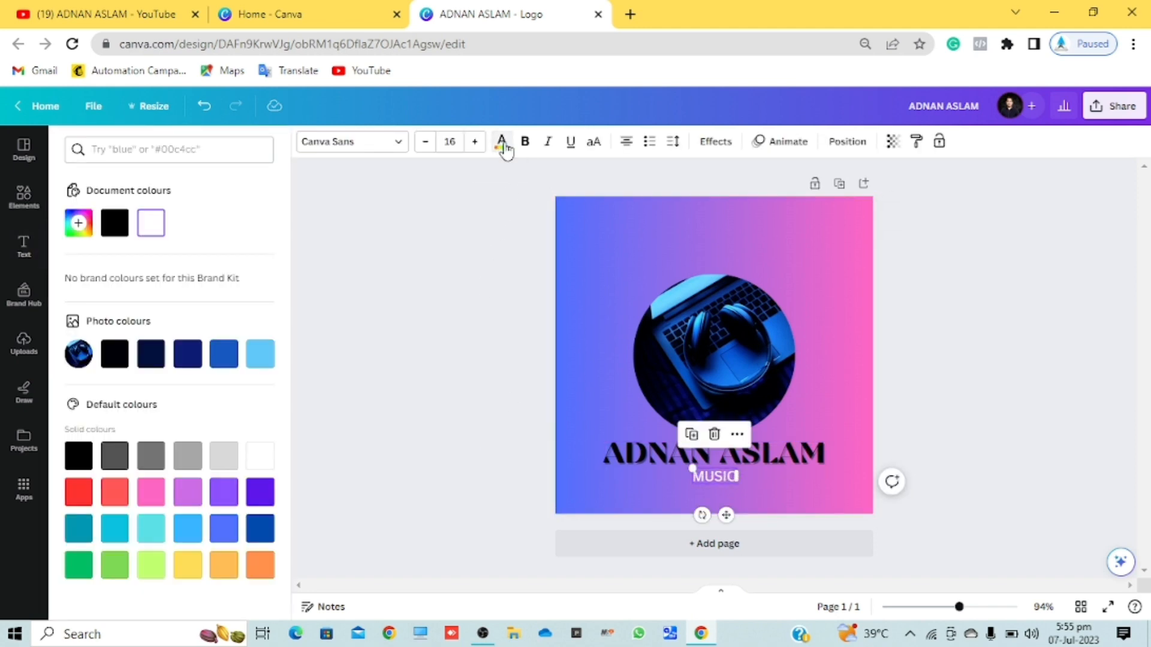
left_click(85, 457)
left_click(412, 449)
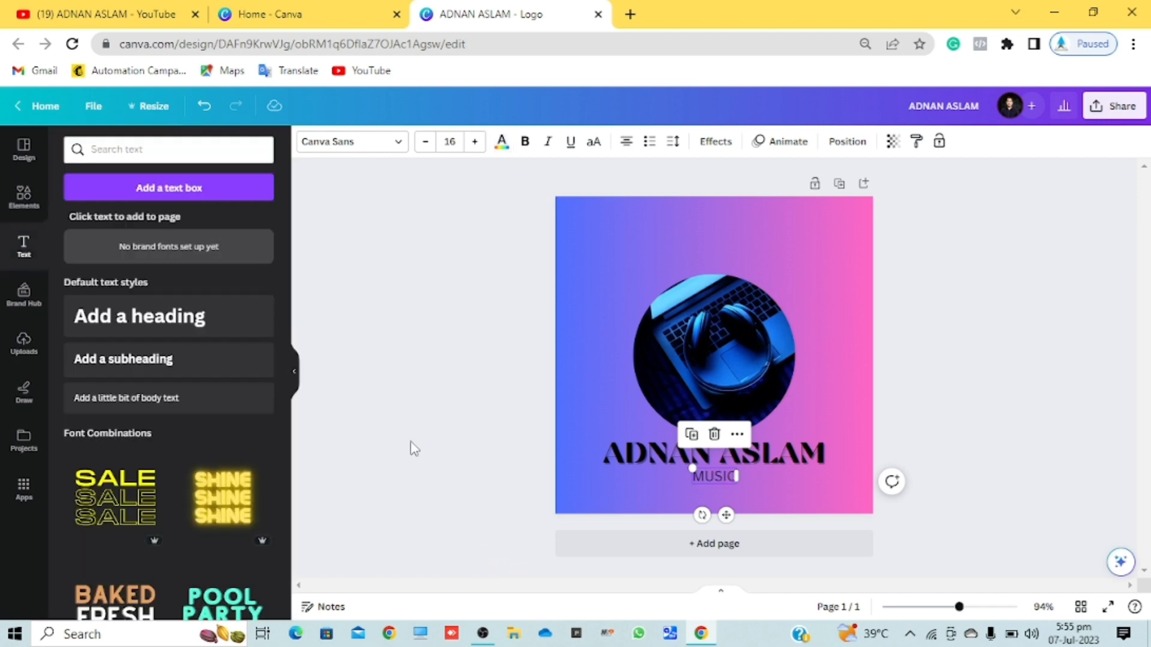
left_click(412, 448)
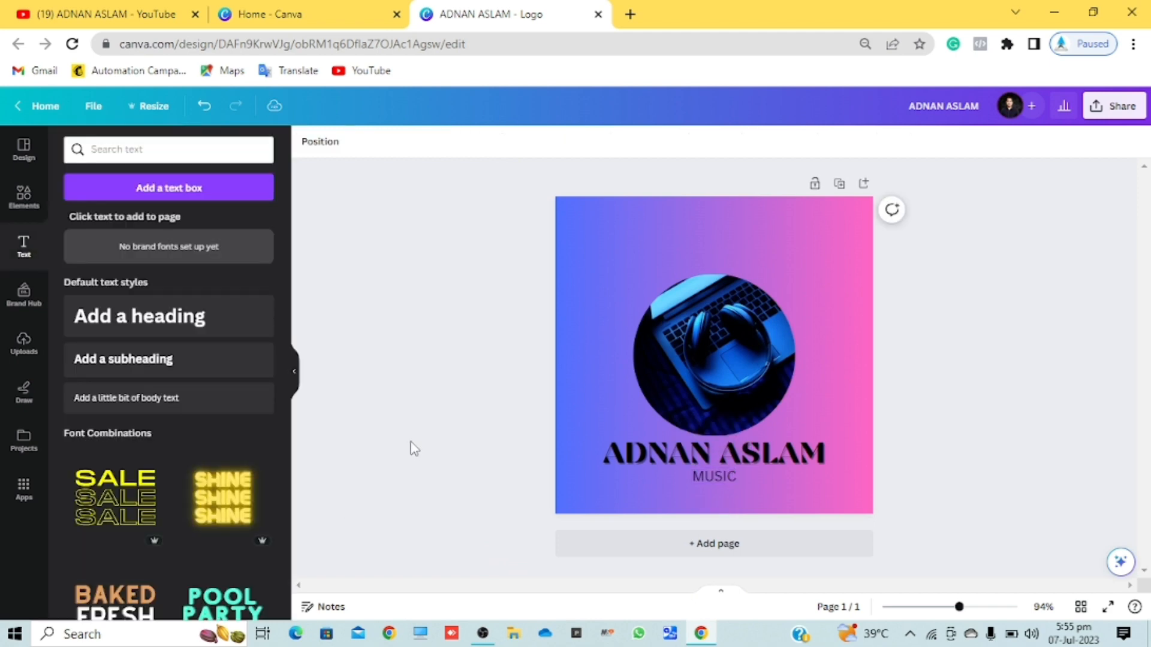
Step: Make the MUSIC text bold
left_click(707, 482)
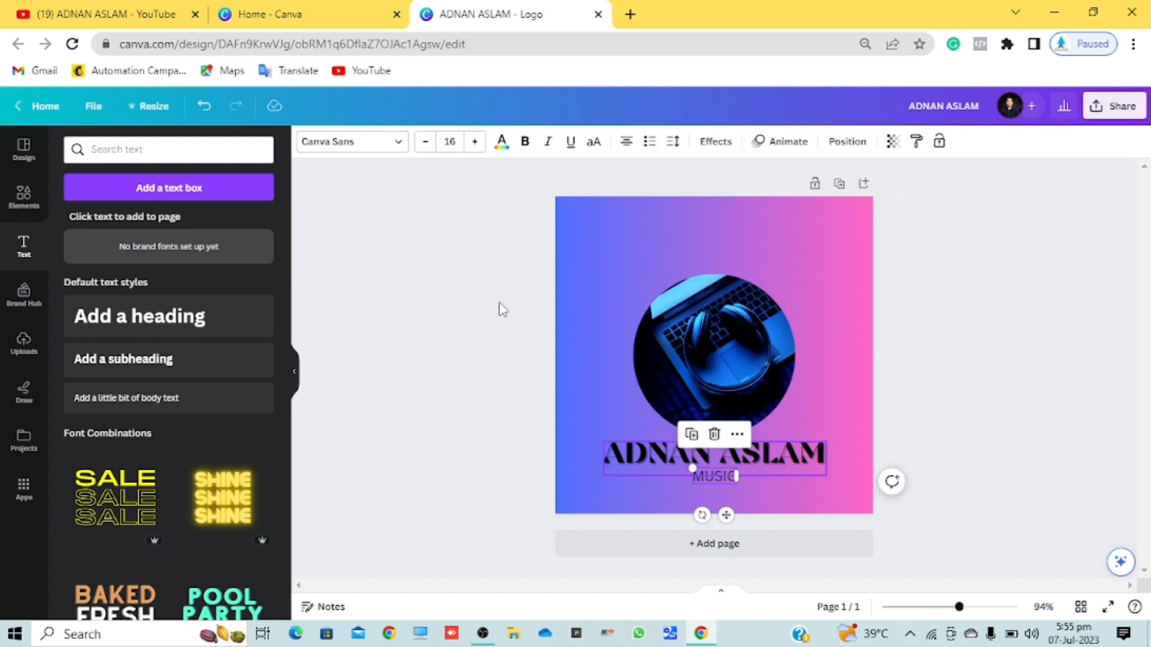
left_click(525, 144)
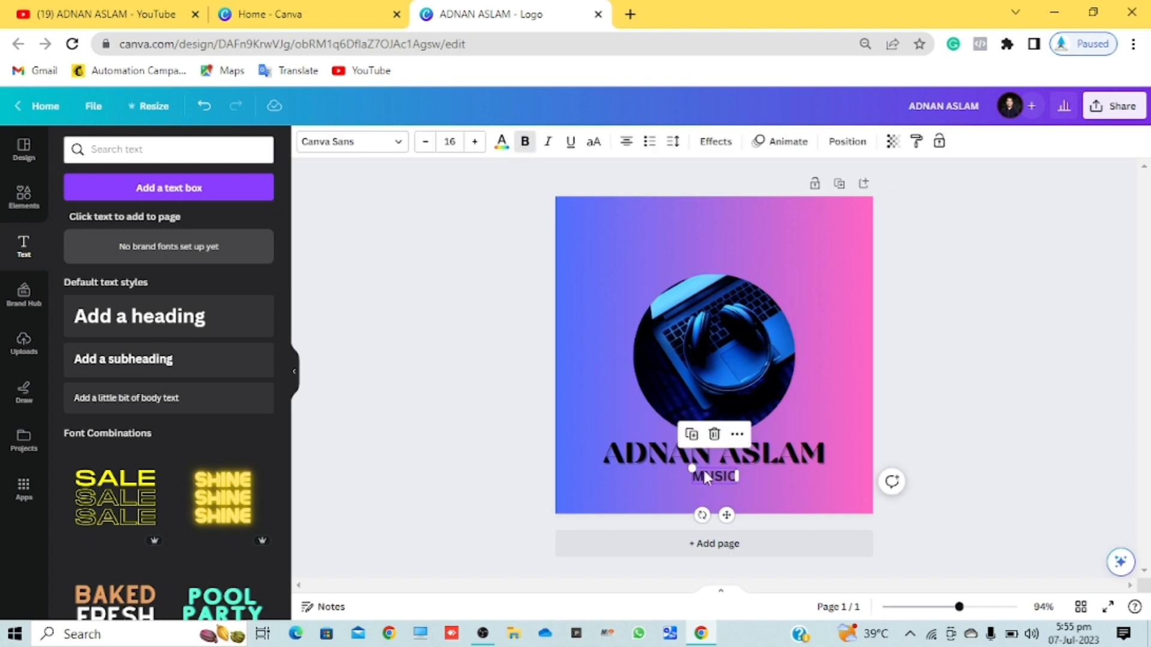
left_click(655, 455)
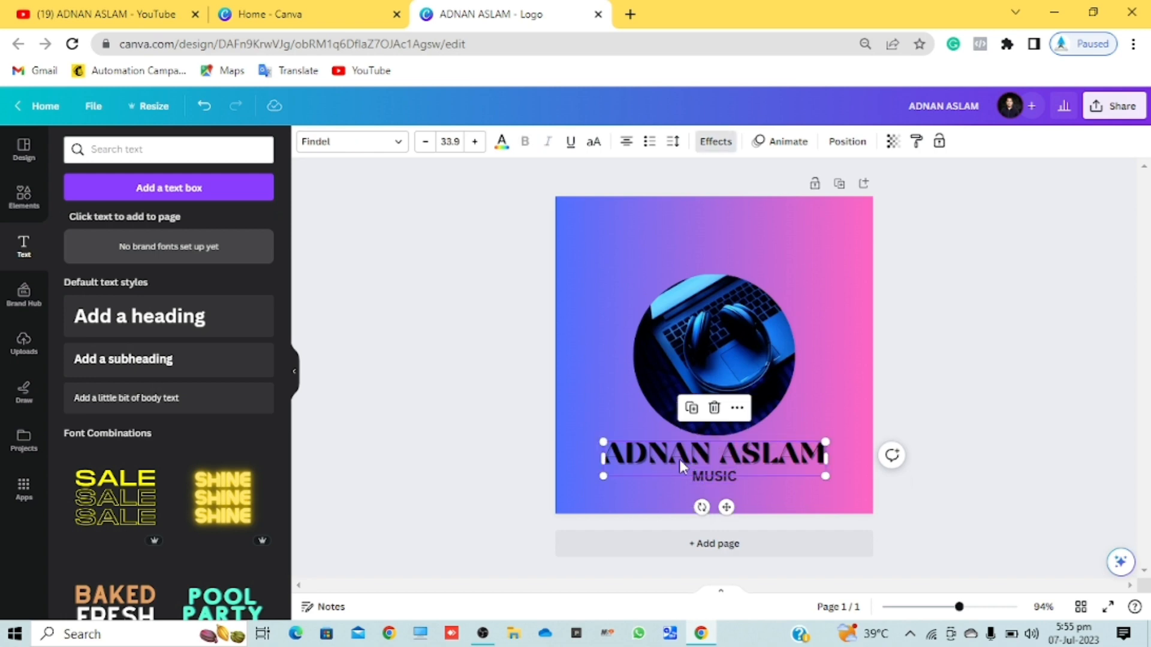
Step: Change the MUSIC text's font to Findel
double_click(717, 478)
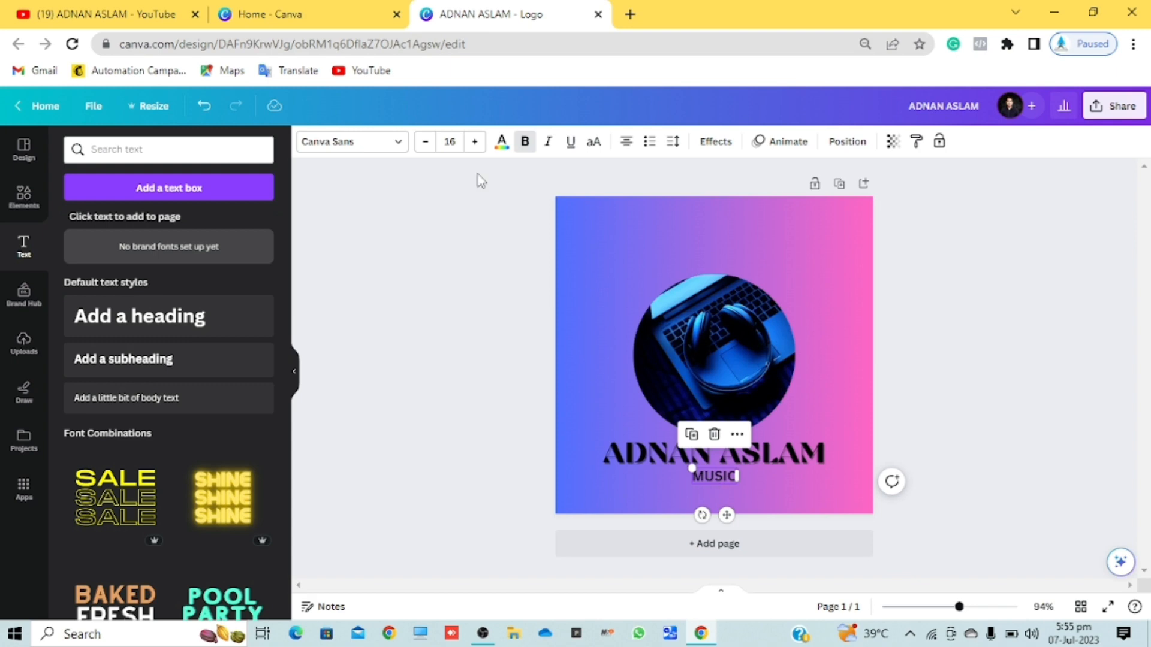
left_click(384, 147)
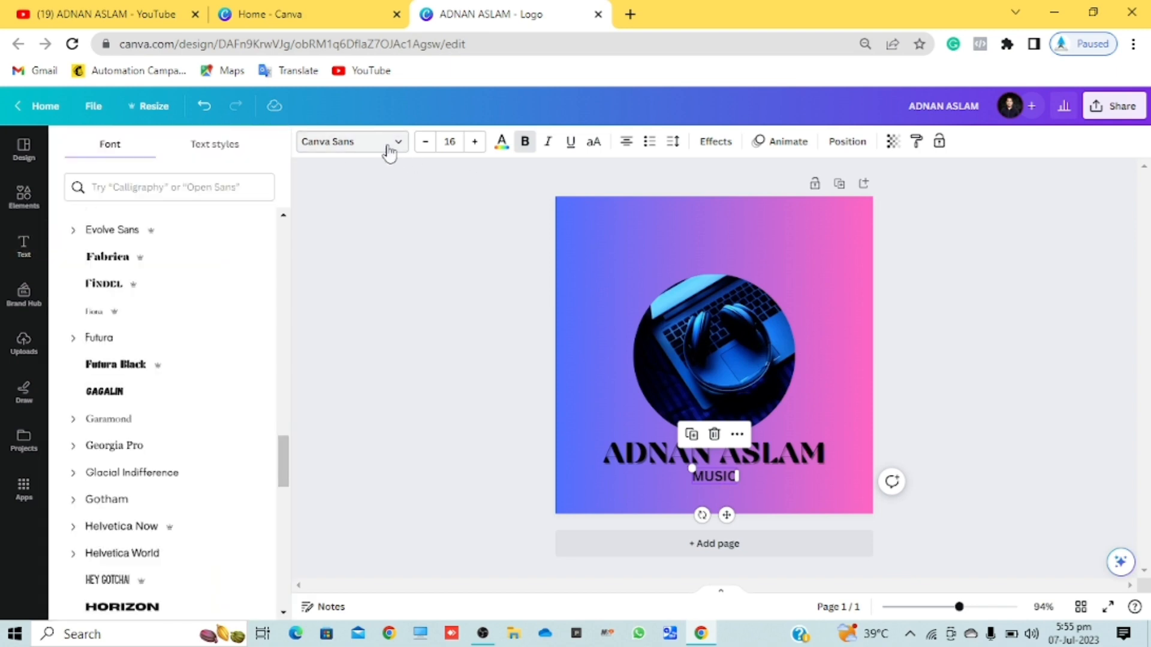
scroll(175, 305, "up", 15)
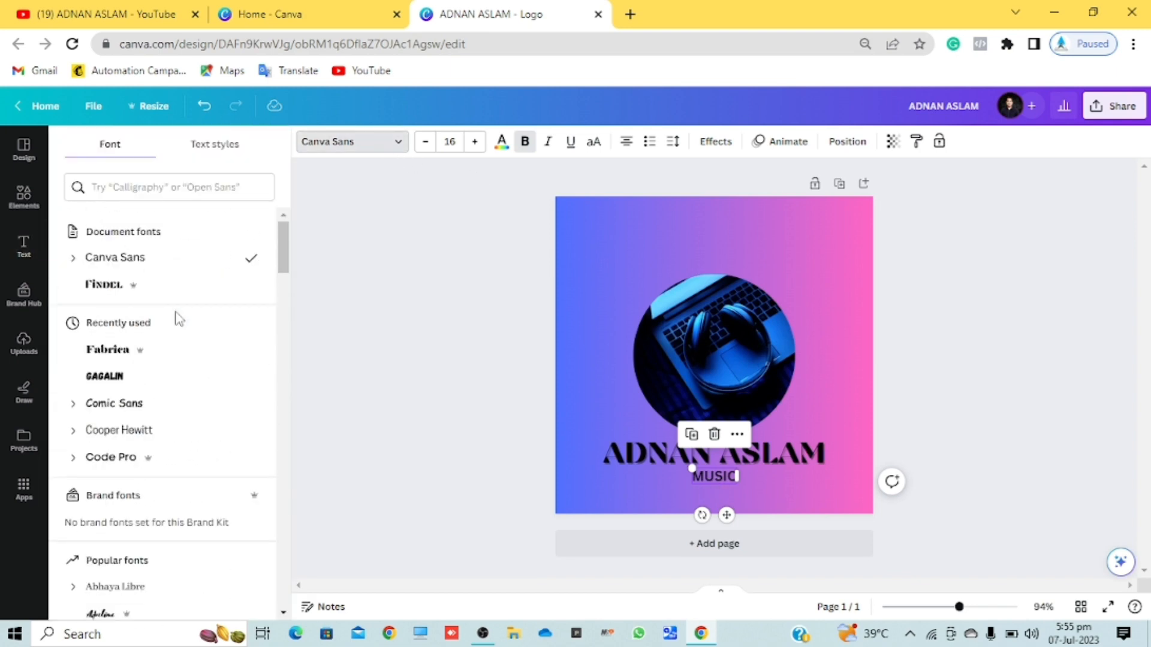
left_click(119, 288)
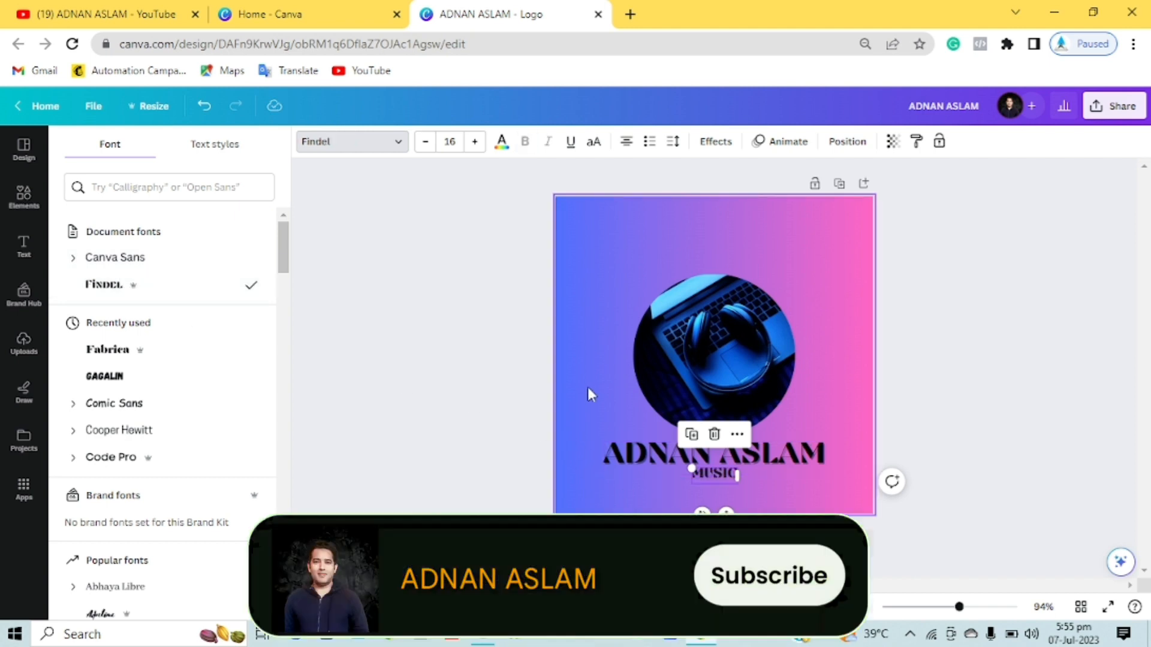
left_click(587, 387)
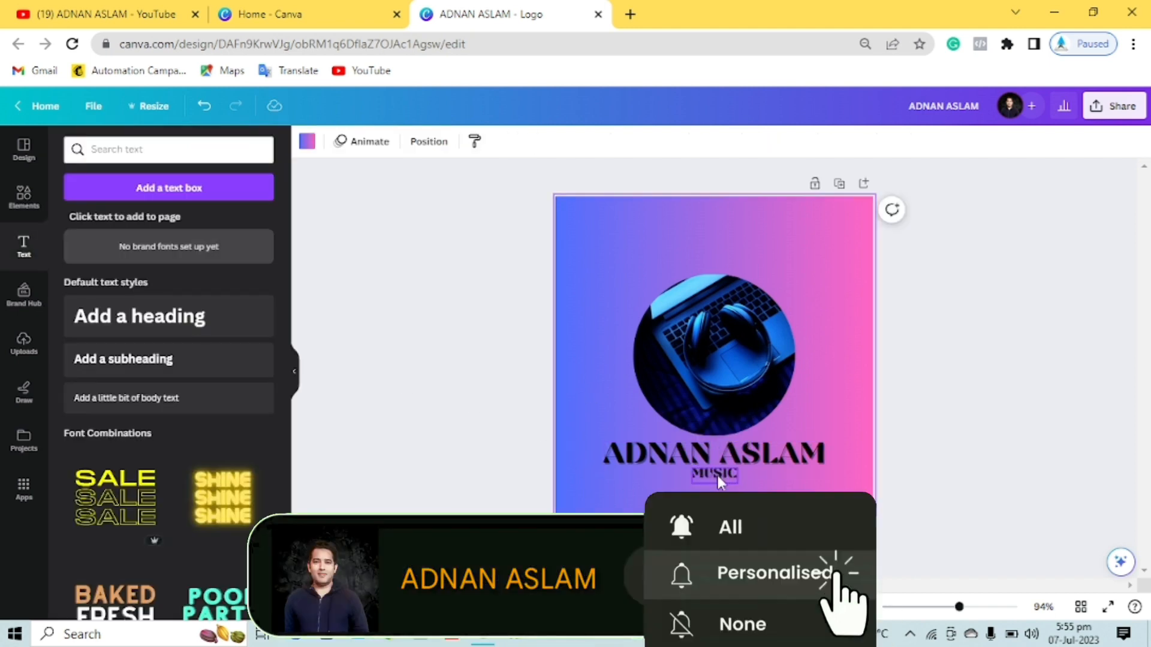
left_click_drag(717, 476, 718, 480)
left_click(1126, 368)
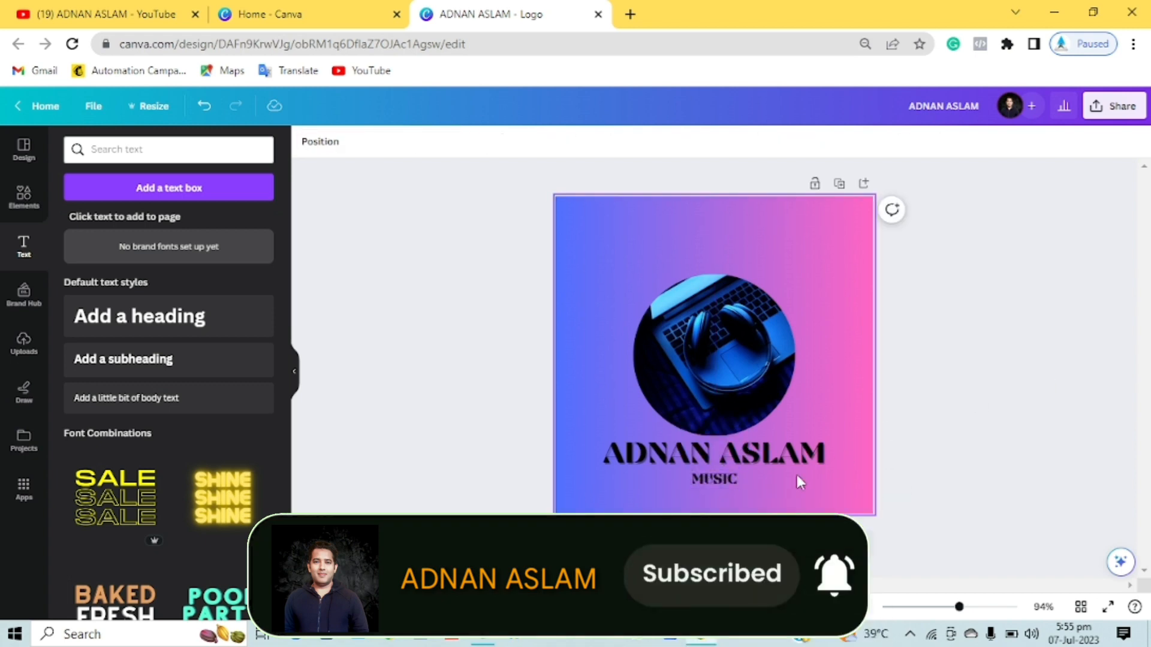
Step: Shrink MUSIC to about size 12 and move it just below the name
left_click(710, 481)
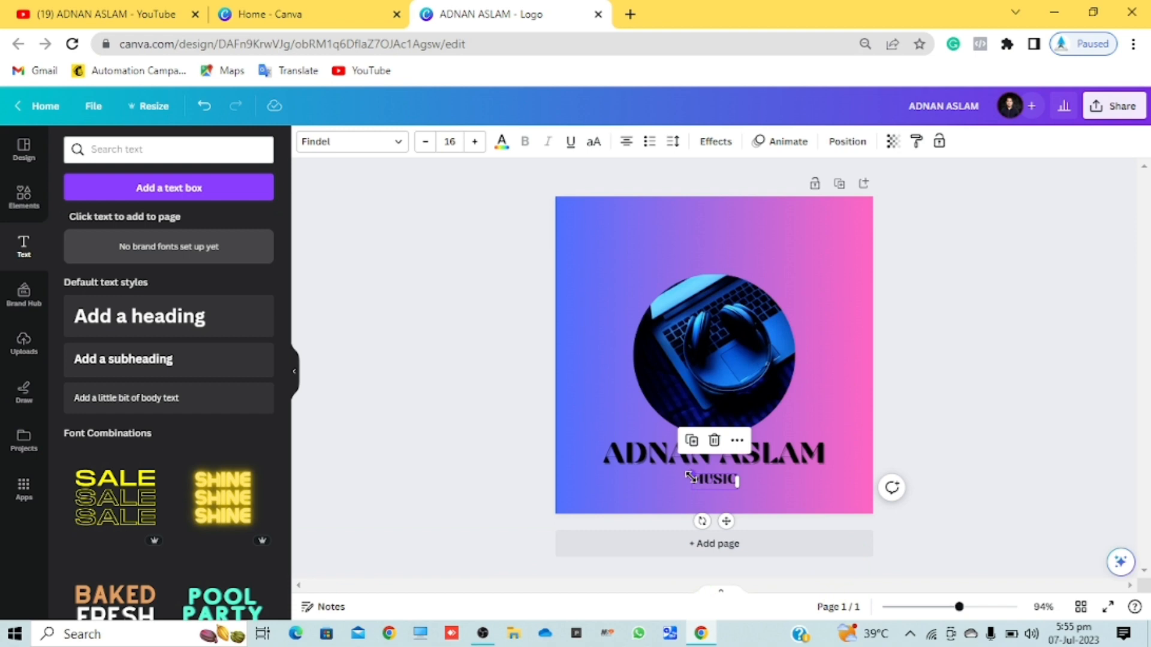
left_click_drag(696, 478, 702, 478)
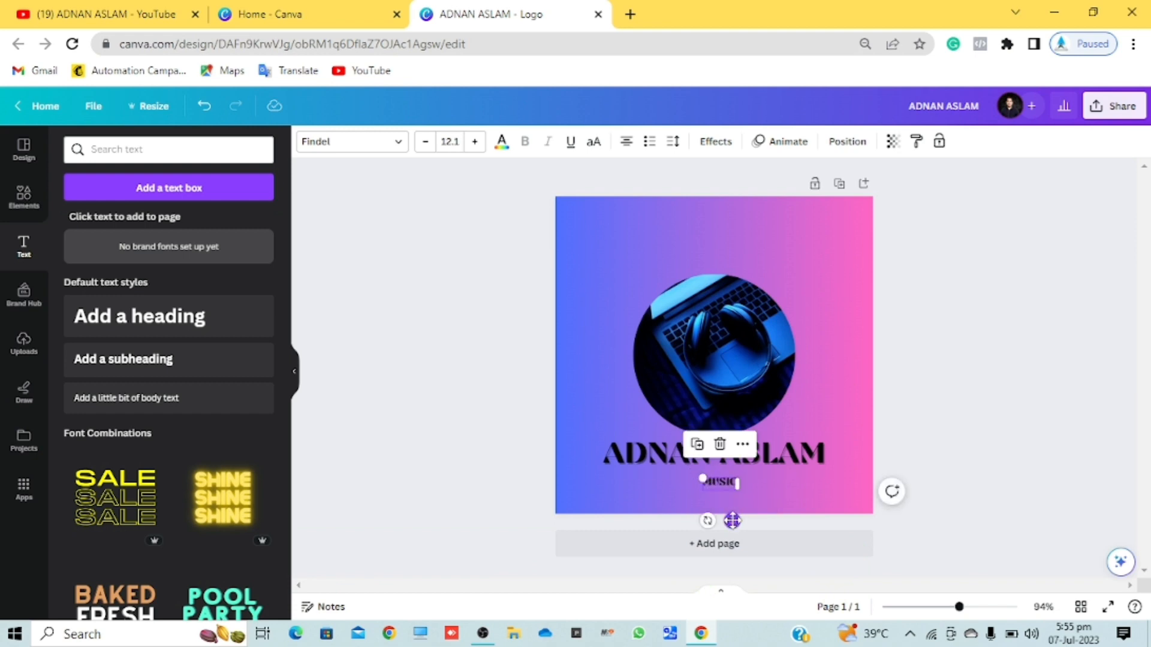
left_click_drag(732, 521, 727, 513)
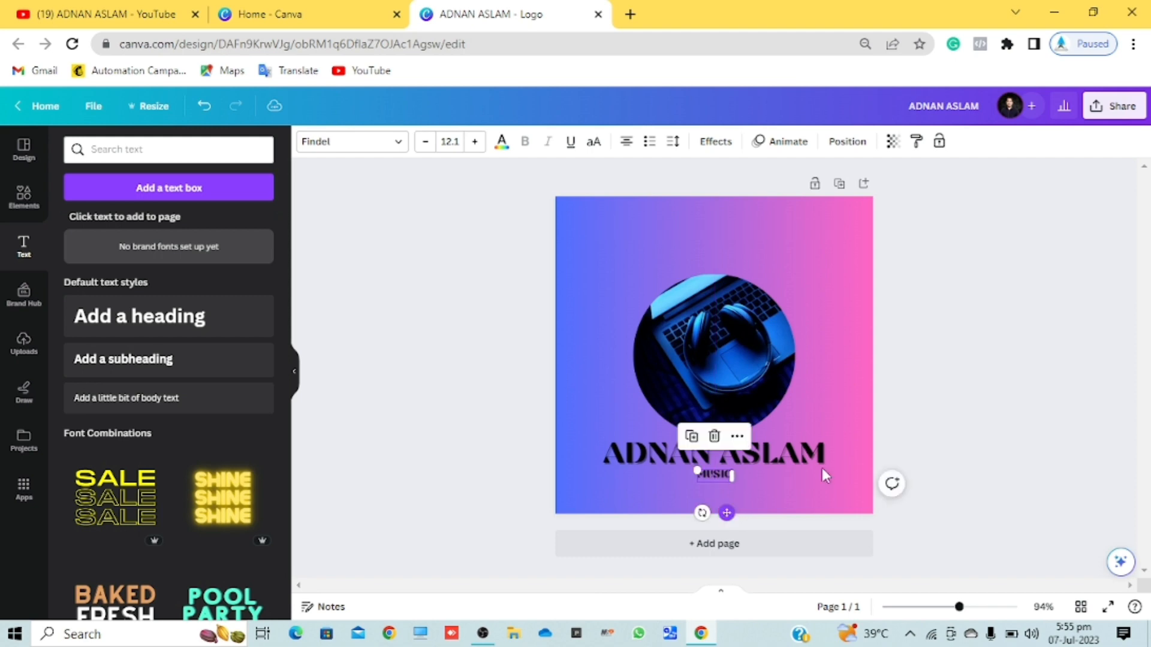
left_click(1038, 331)
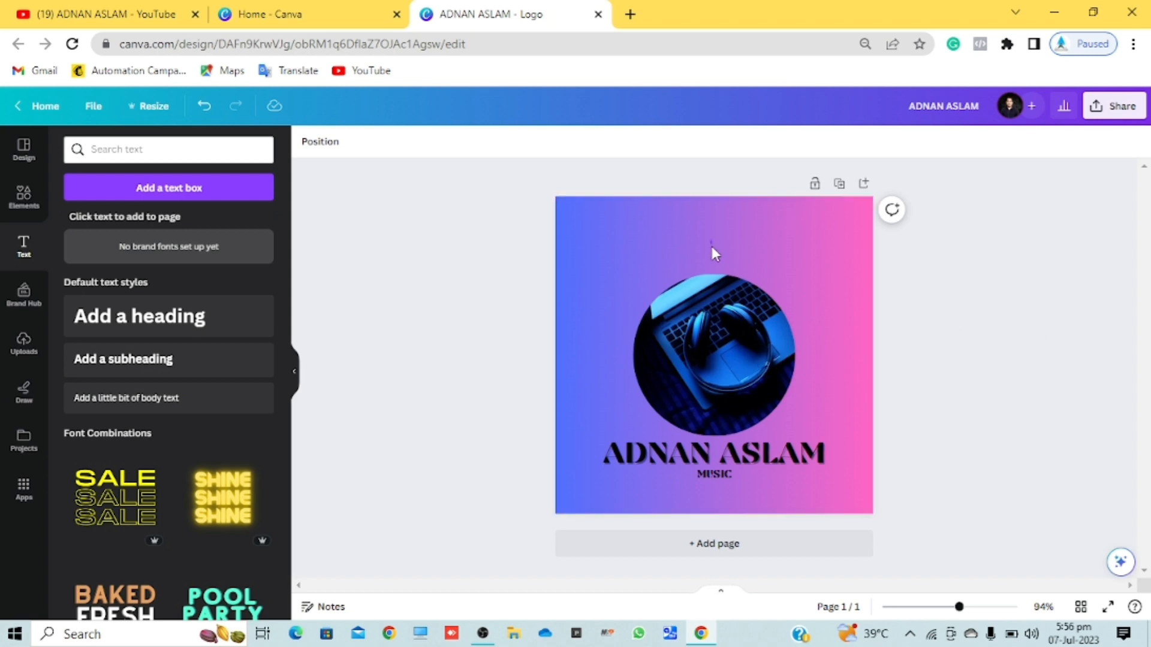
Step: Group the photo circle, ADNAN ASLAM and MUSIC, then enlarge the group and centre it higher
left_click_drag(710, 243, 719, 504)
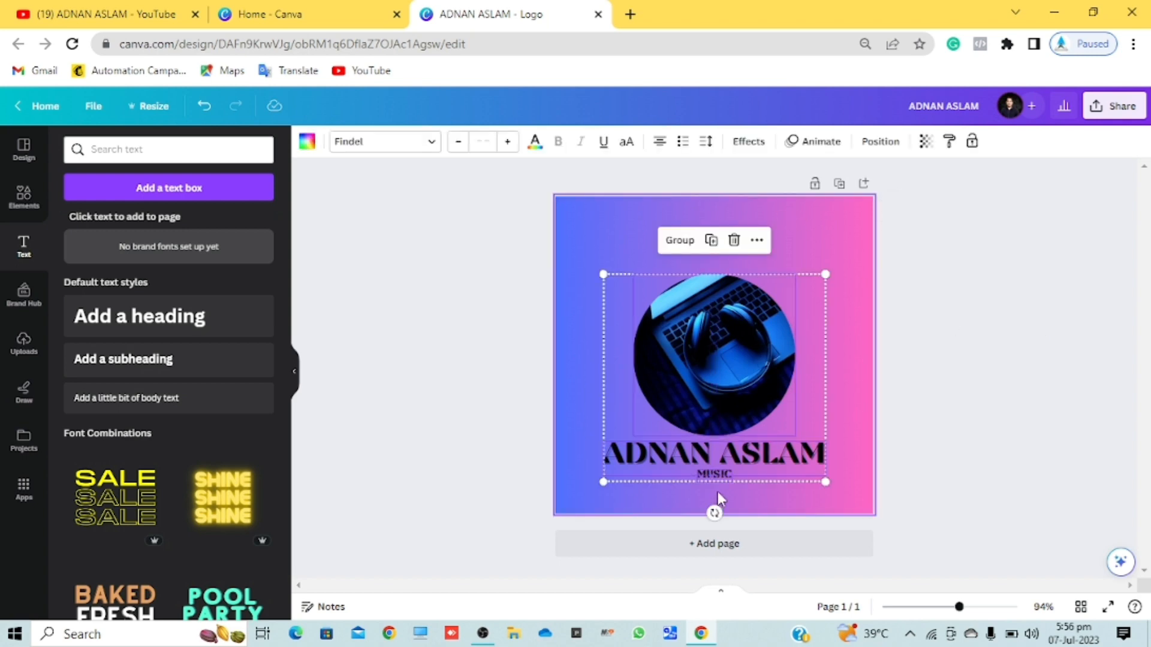
left_click(687, 245)
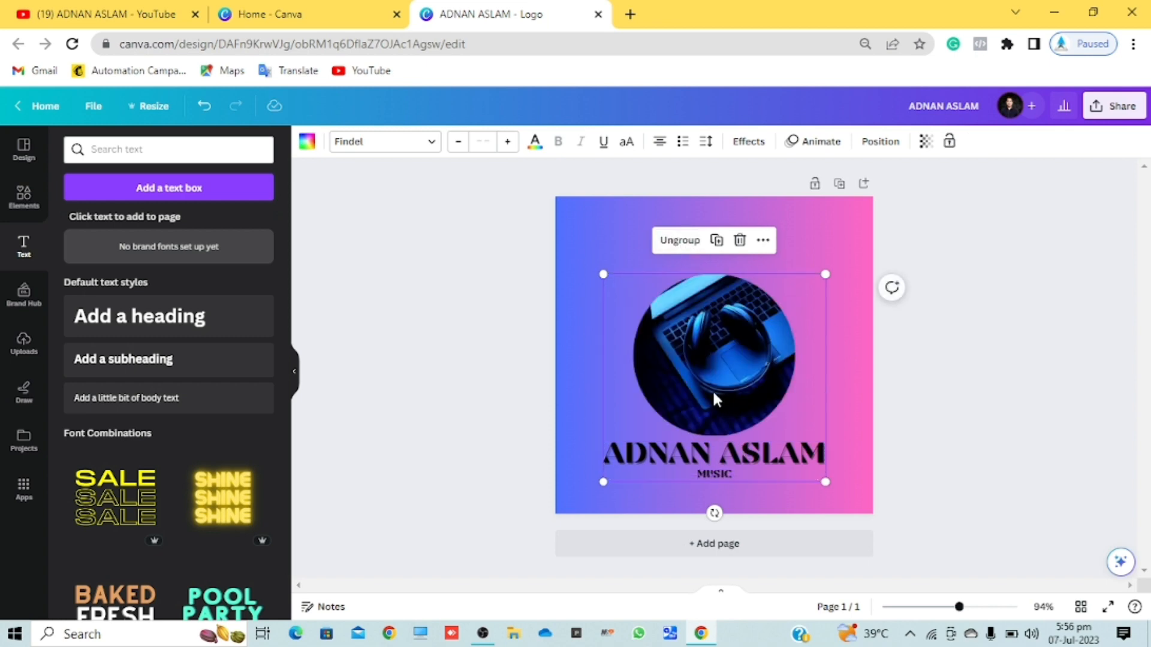
left_click_drag(824, 274, 811, 233)
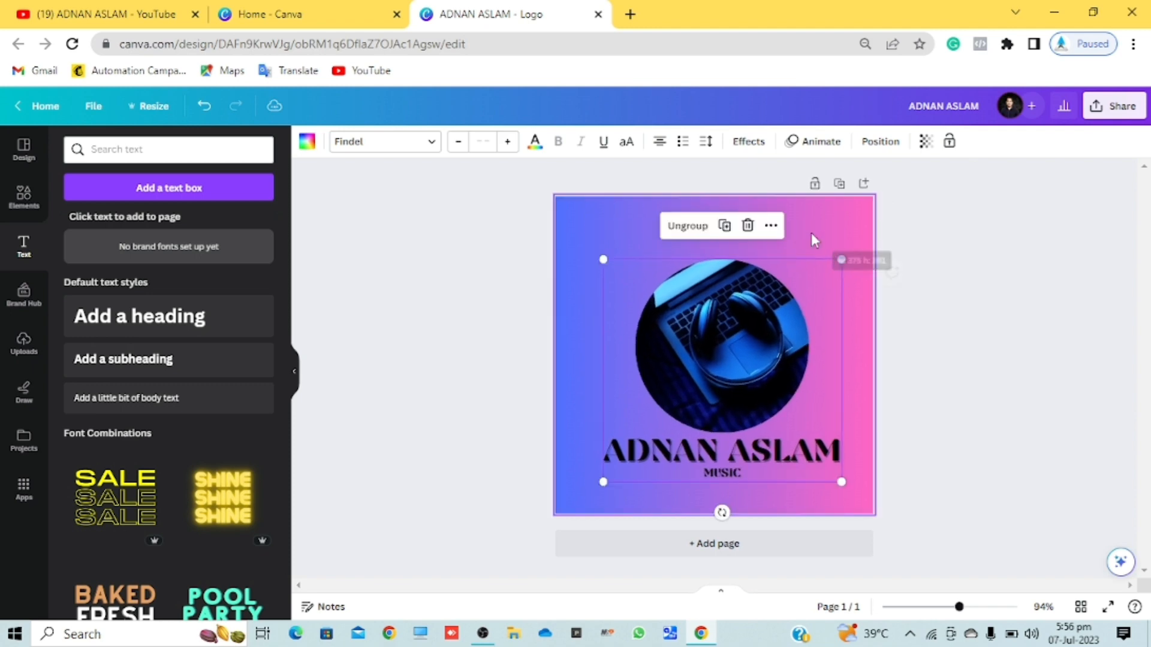
left_click_drag(739, 353, 732, 333)
left_click(972, 360)
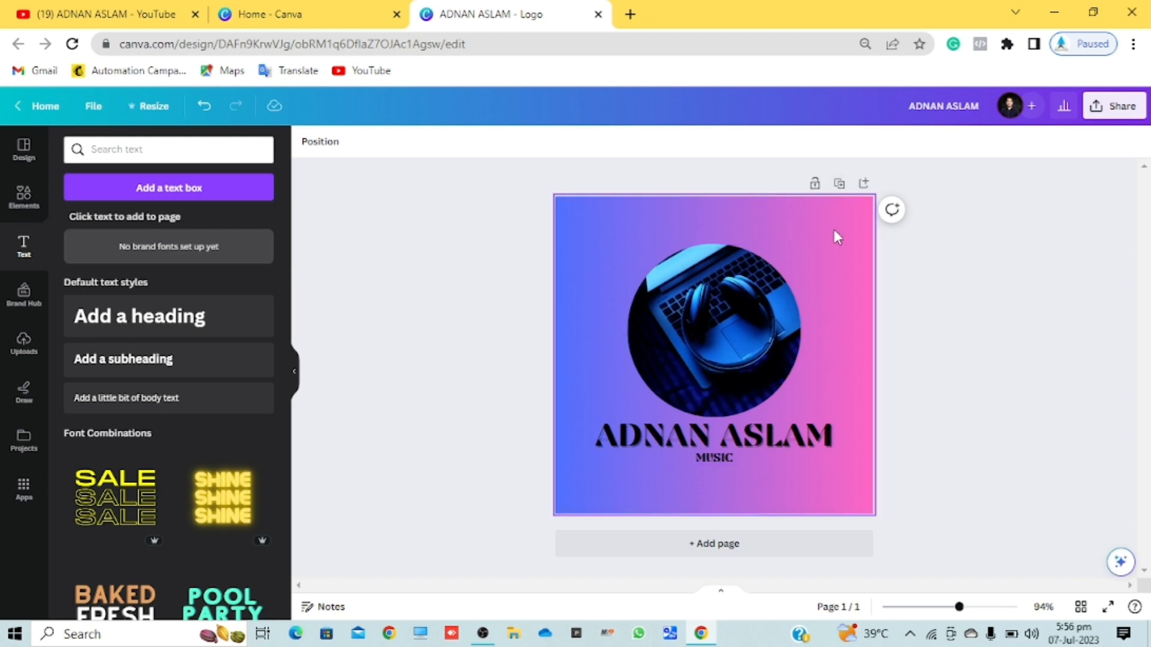
left_click(715, 222)
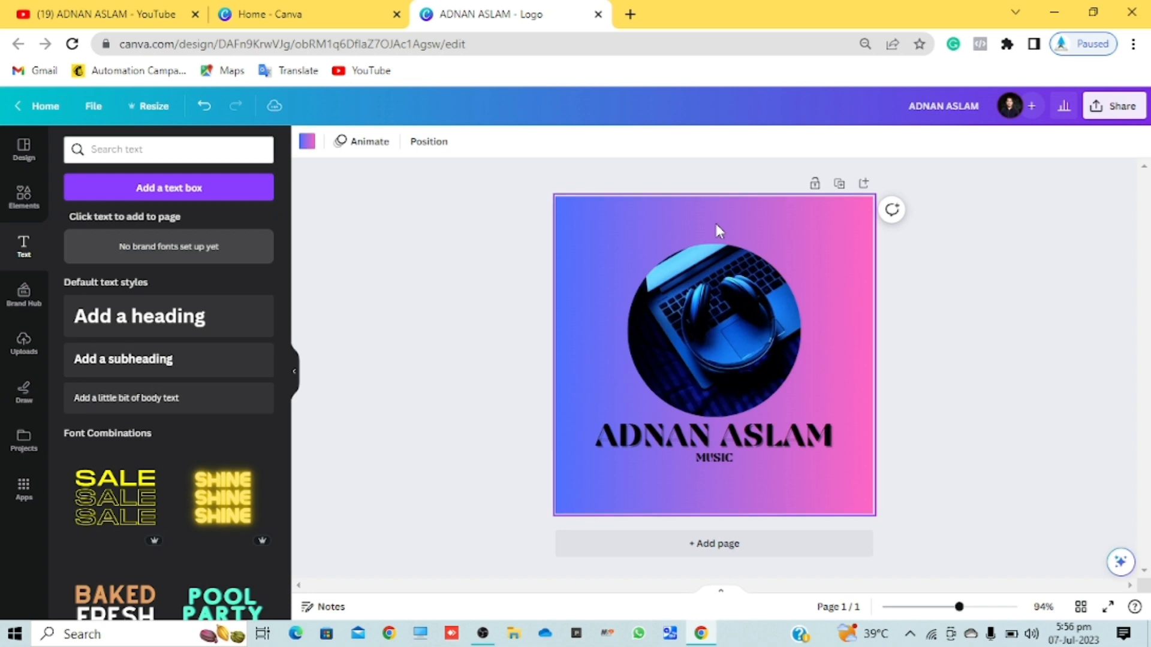
left_click(307, 142)
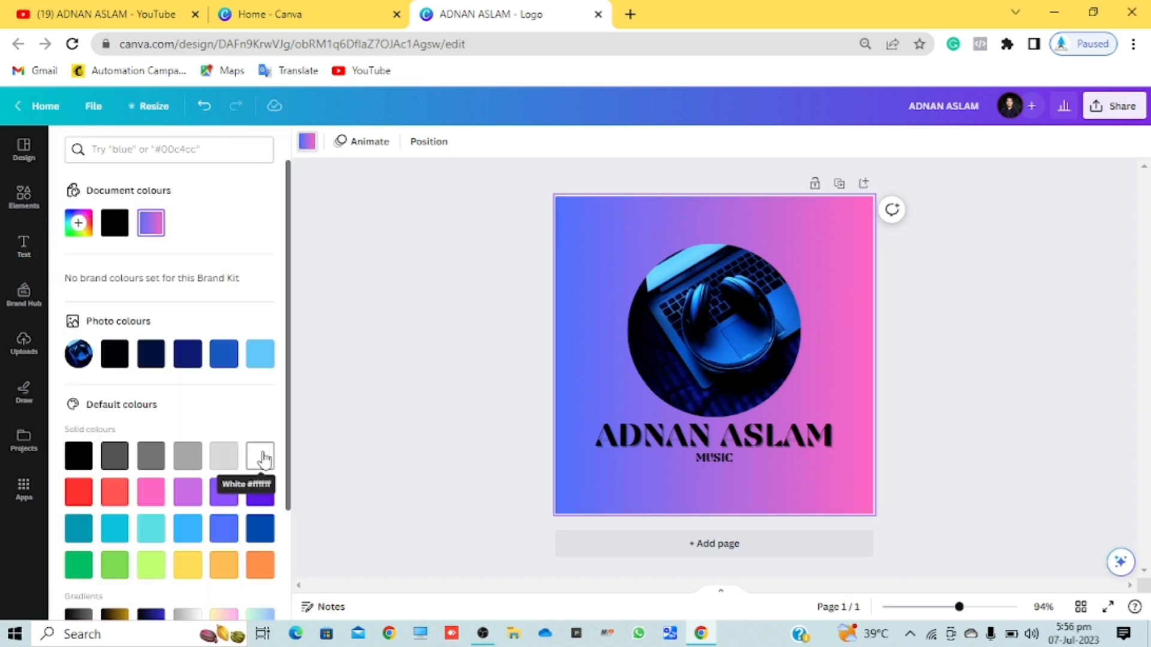
left_click(263, 459)
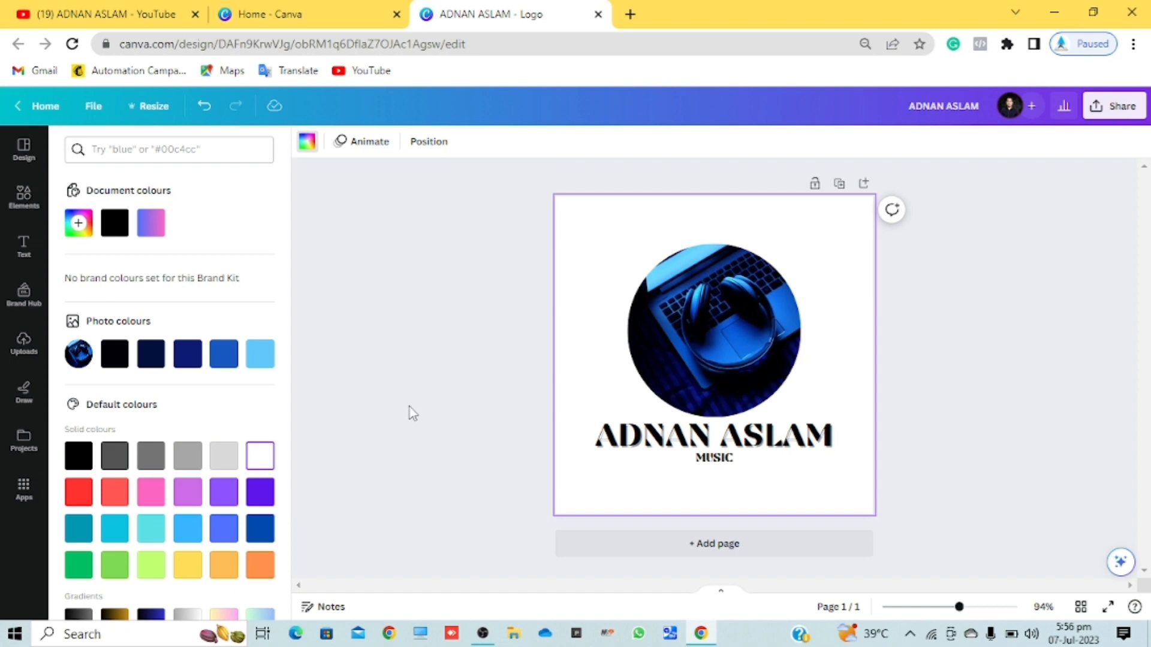
scroll(149, 522, "down", 3)
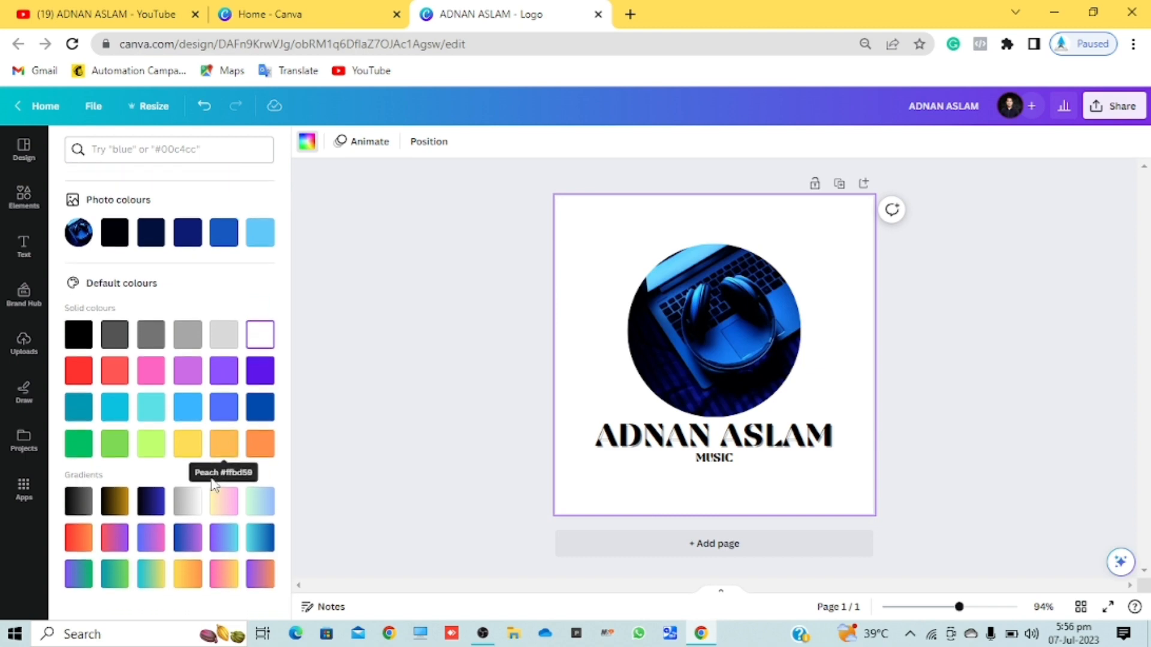
left_click(151, 516)
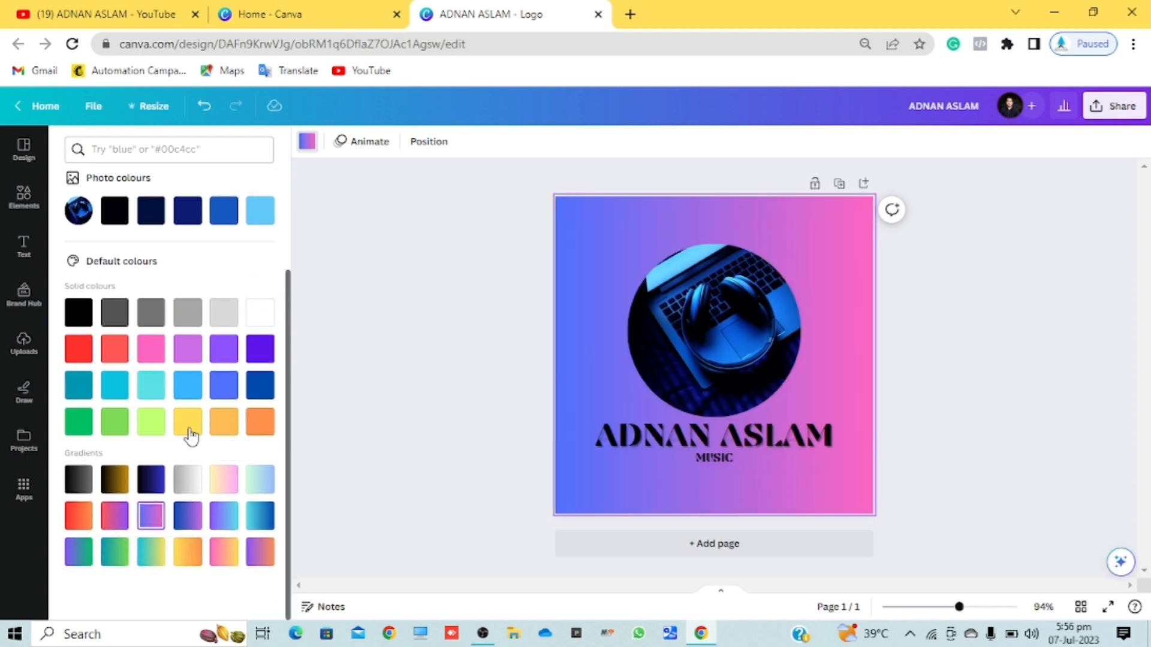
left_click(187, 426)
left_click(152, 426)
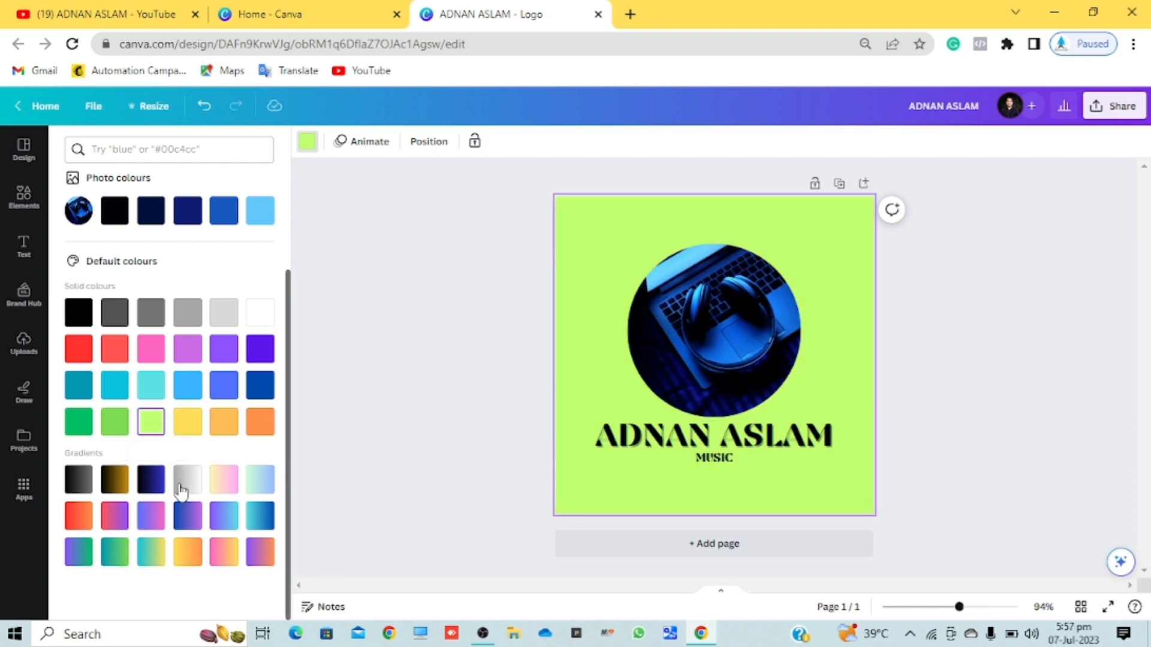
left_click(185, 489)
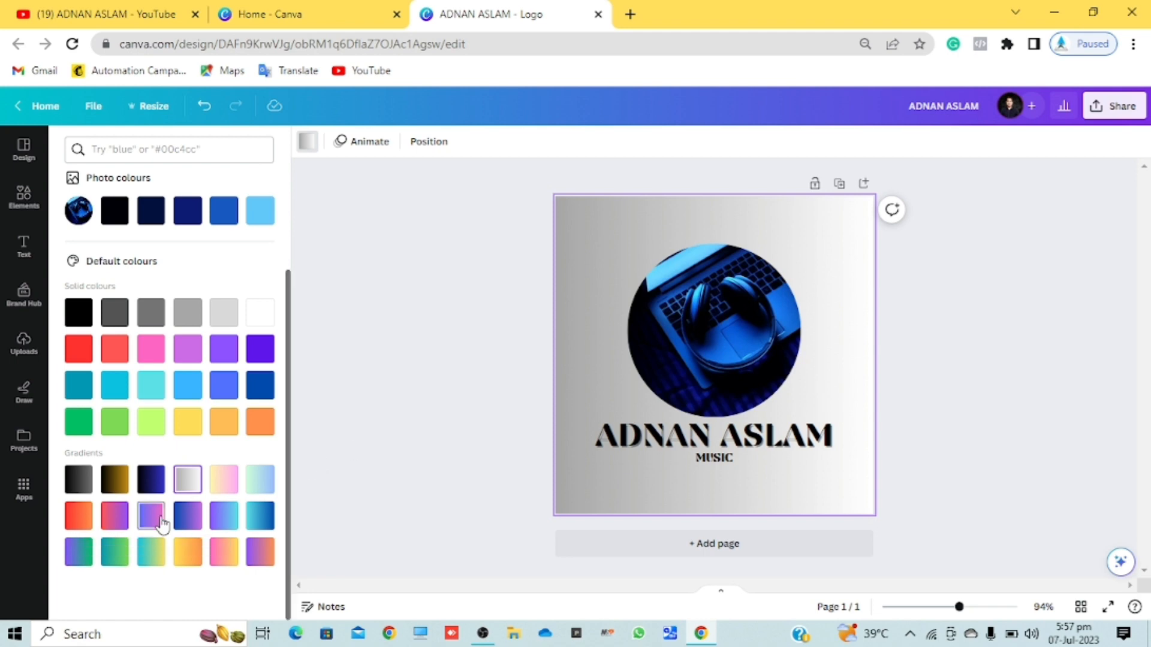
left_click(156, 527)
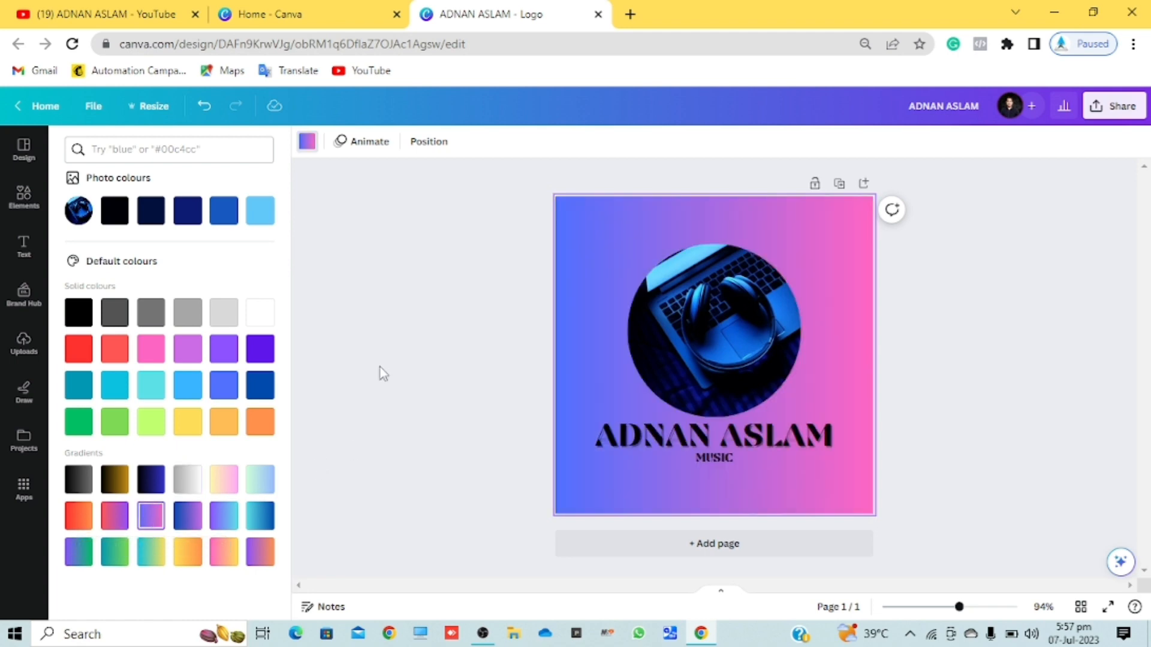
left_click(424, 384)
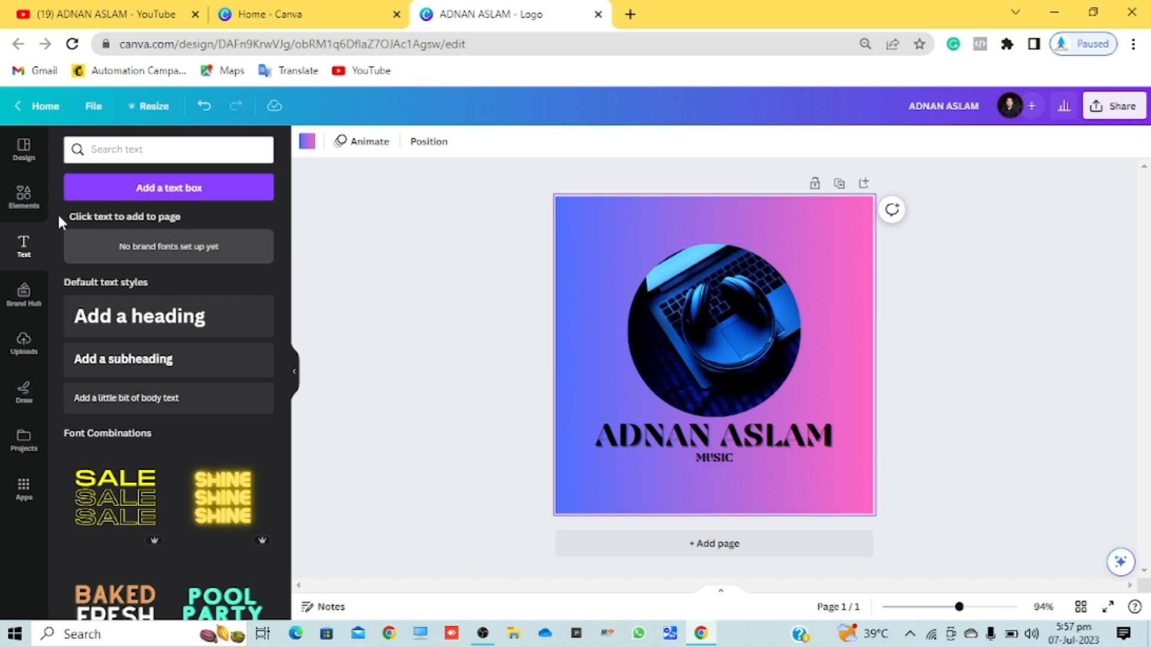
Step: Search Elements for 'music' and insert the music-staff graphic from the Graphics results
left_click(22, 204)
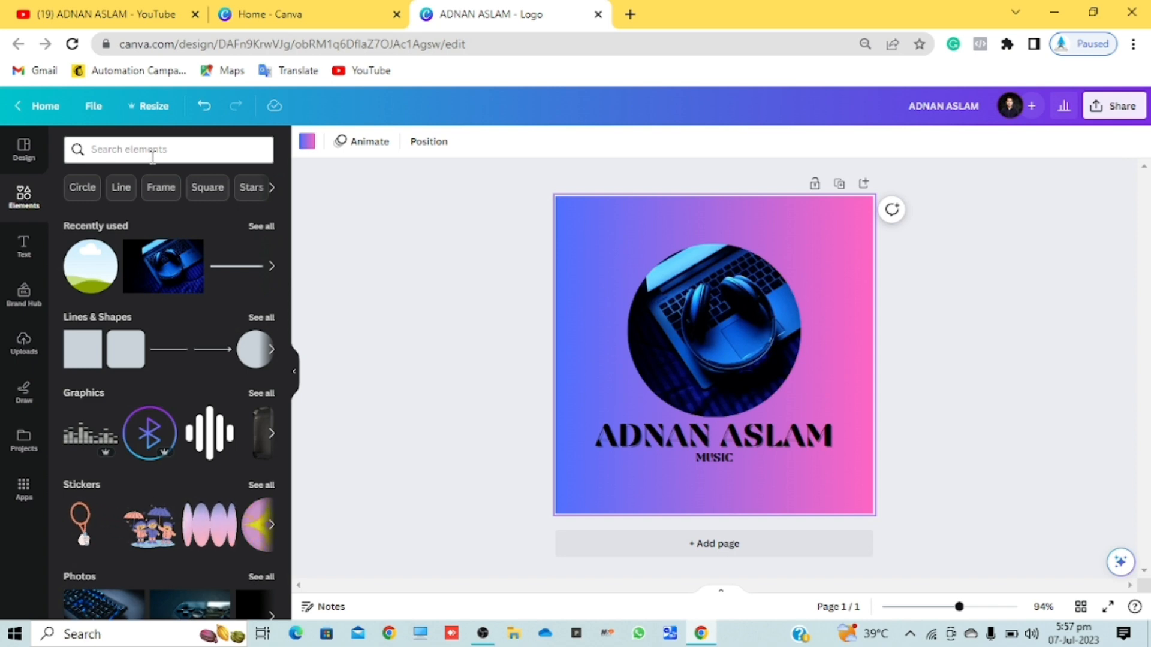
left_click(153, 156)
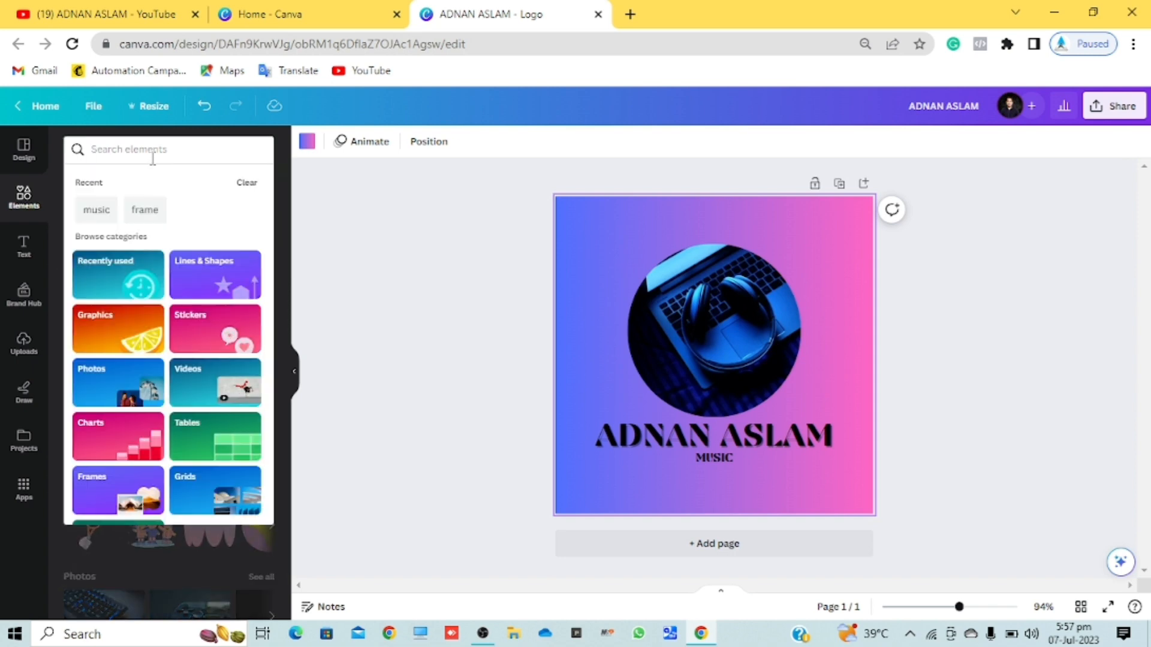
type("MUSI")
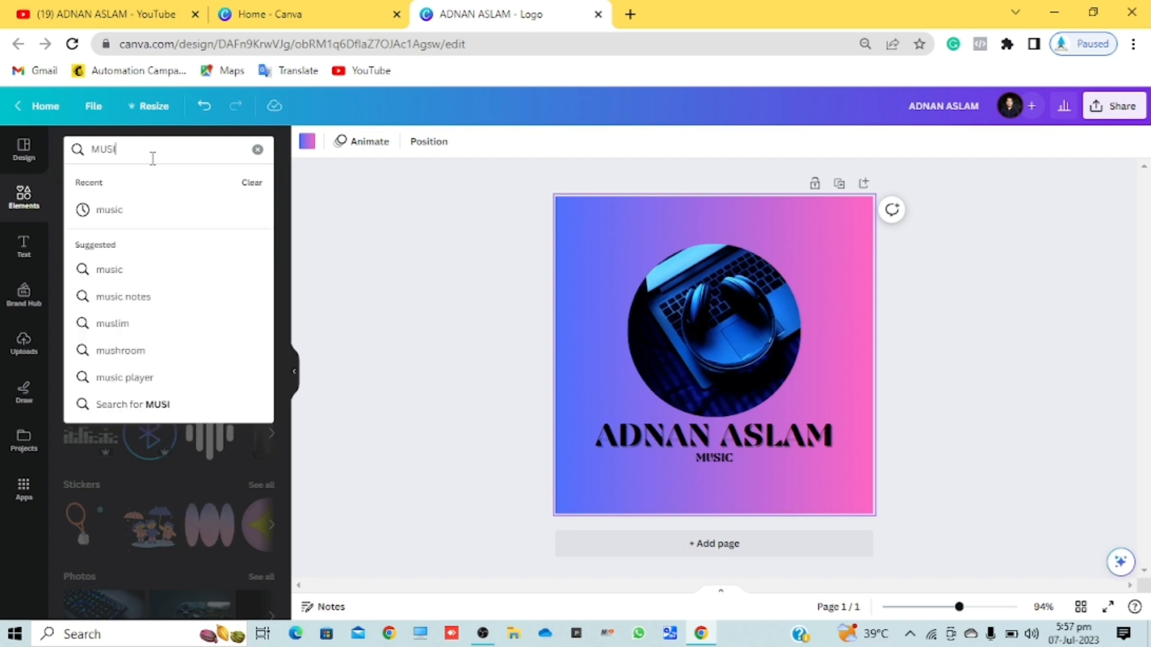
left_click(113, 210)
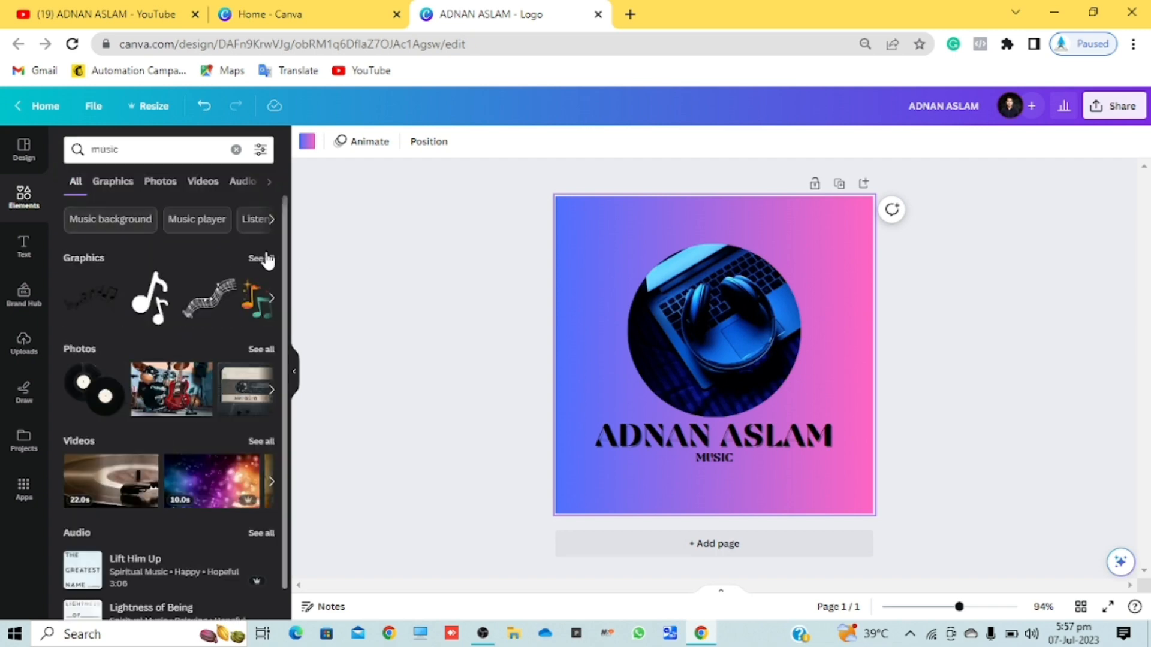
left_click(262, 258)
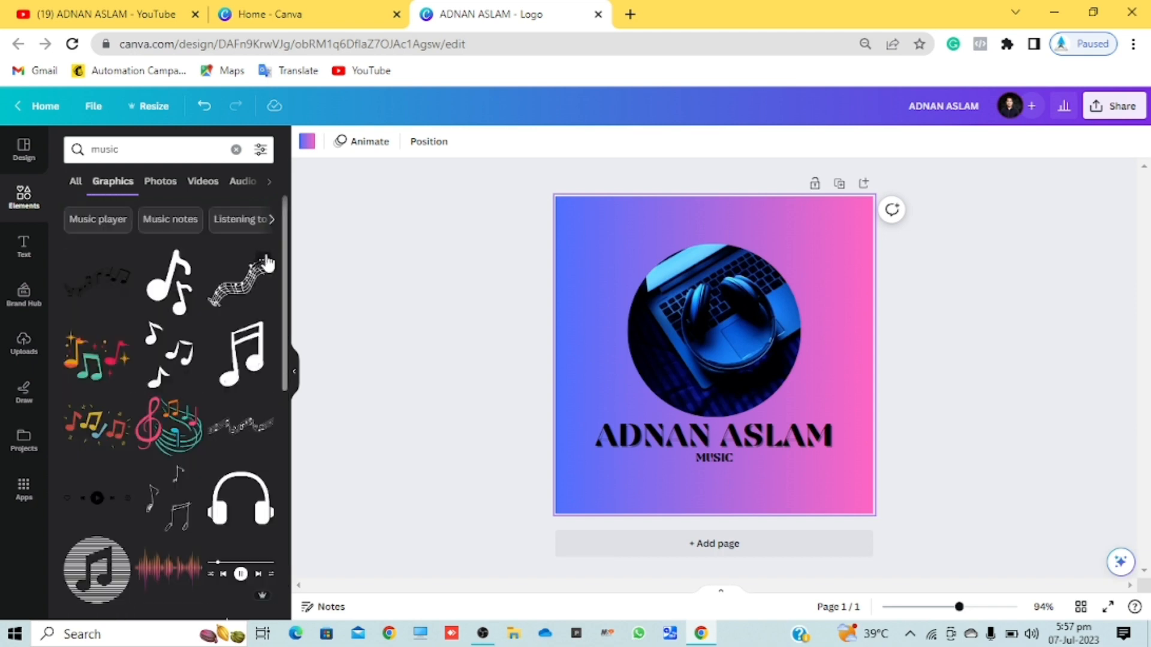
left_click(234, 300)
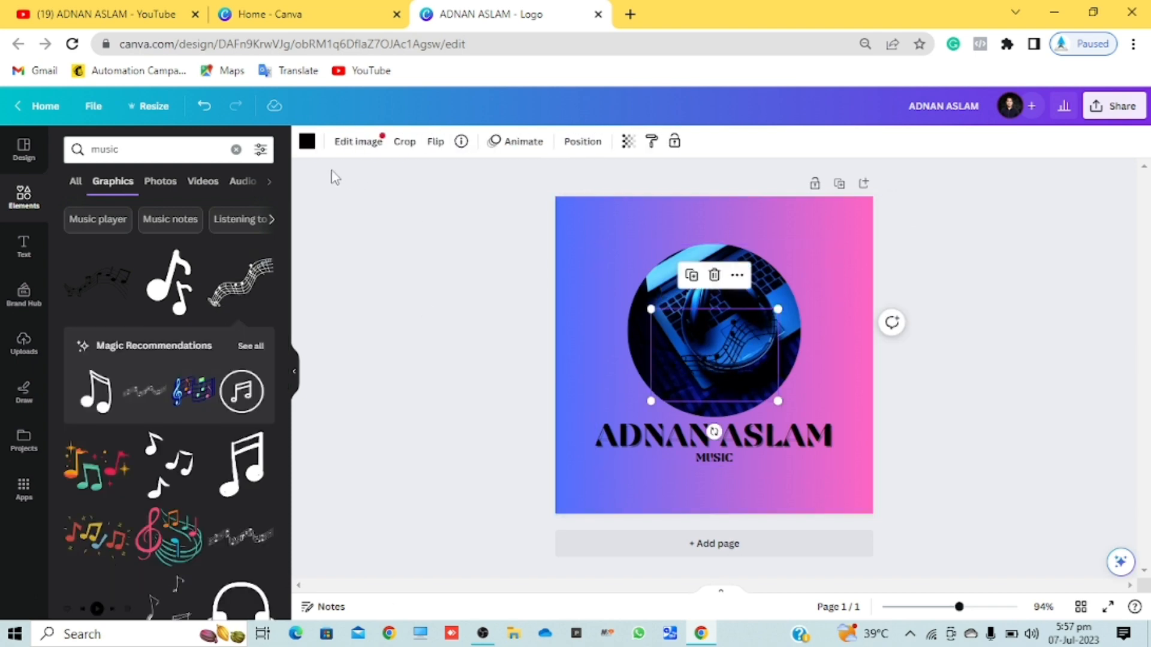
Step: Make the music-staff graphic white, shrink it, tilt it 45°, and place it on the circle's upper-left edge
left_click(306, 143)
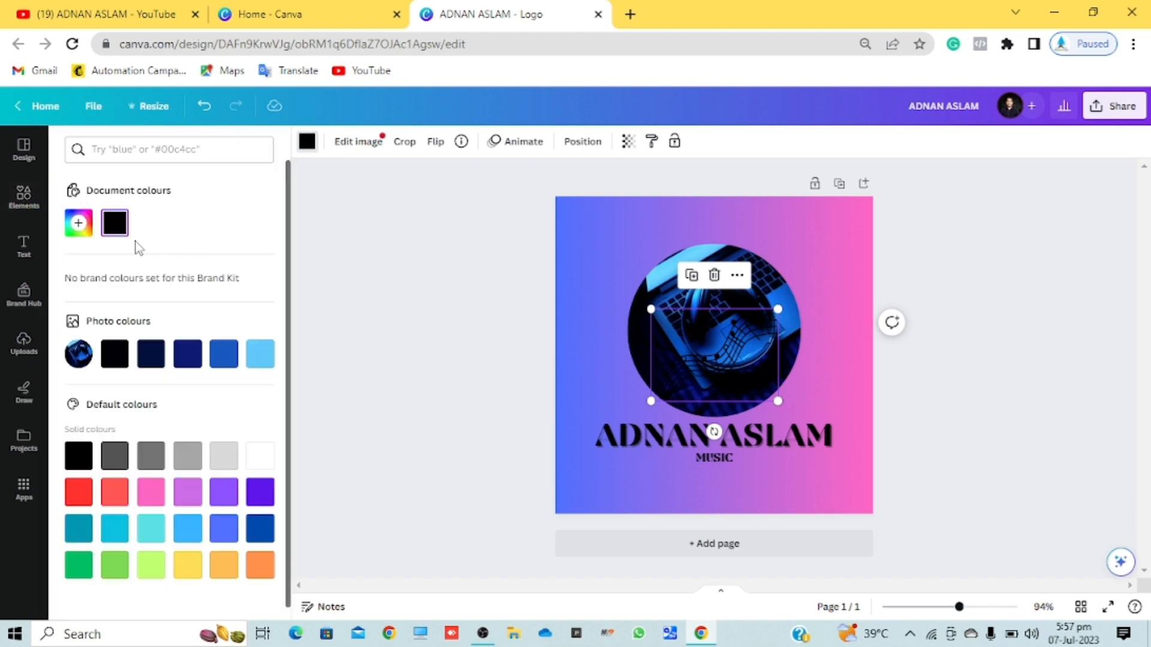
left_click(261, 462)
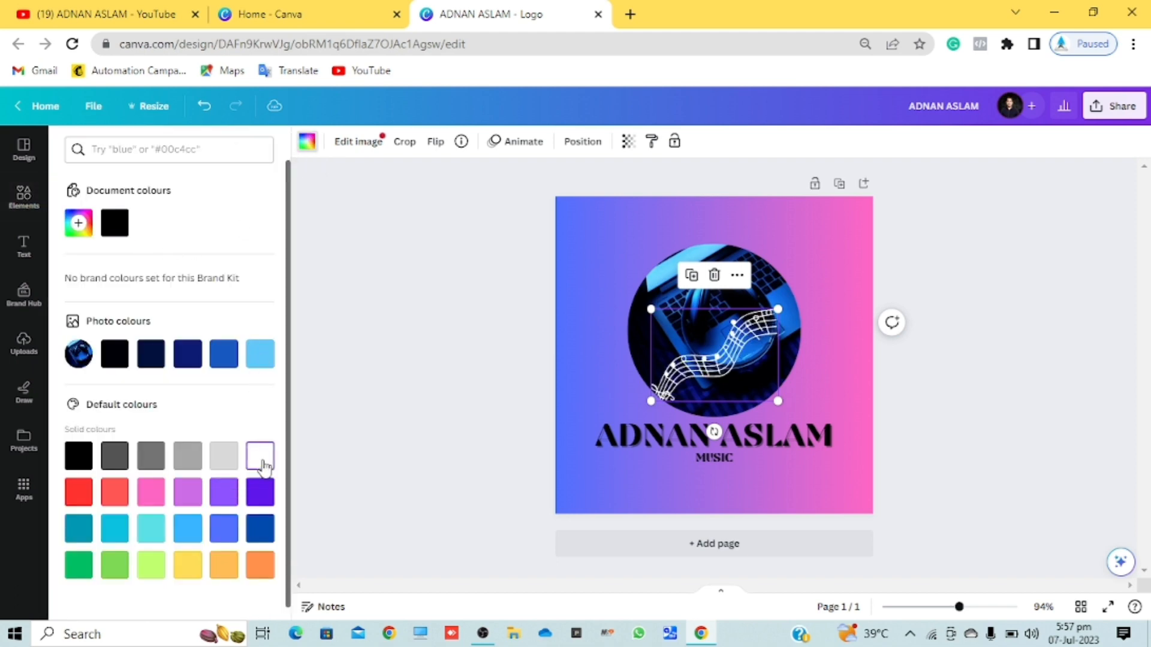
left_click_drag(715, 368, 798, 317)
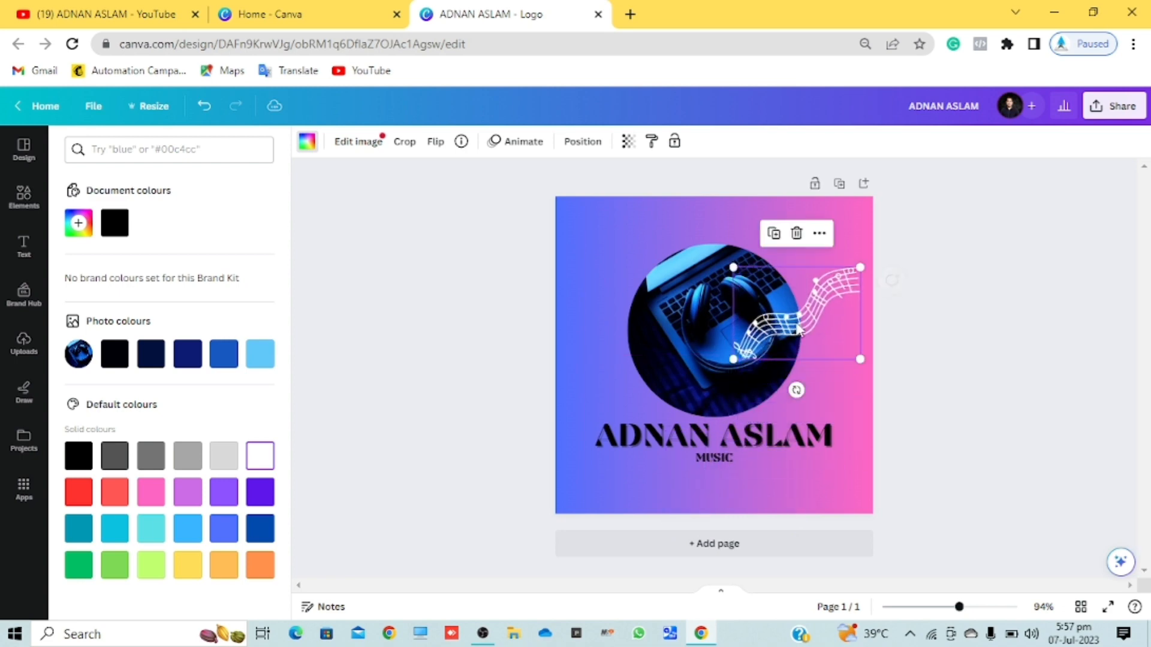
left_click_drag(736, 268, 774, 297)
left_click_drag(827, 343, 698, 223)
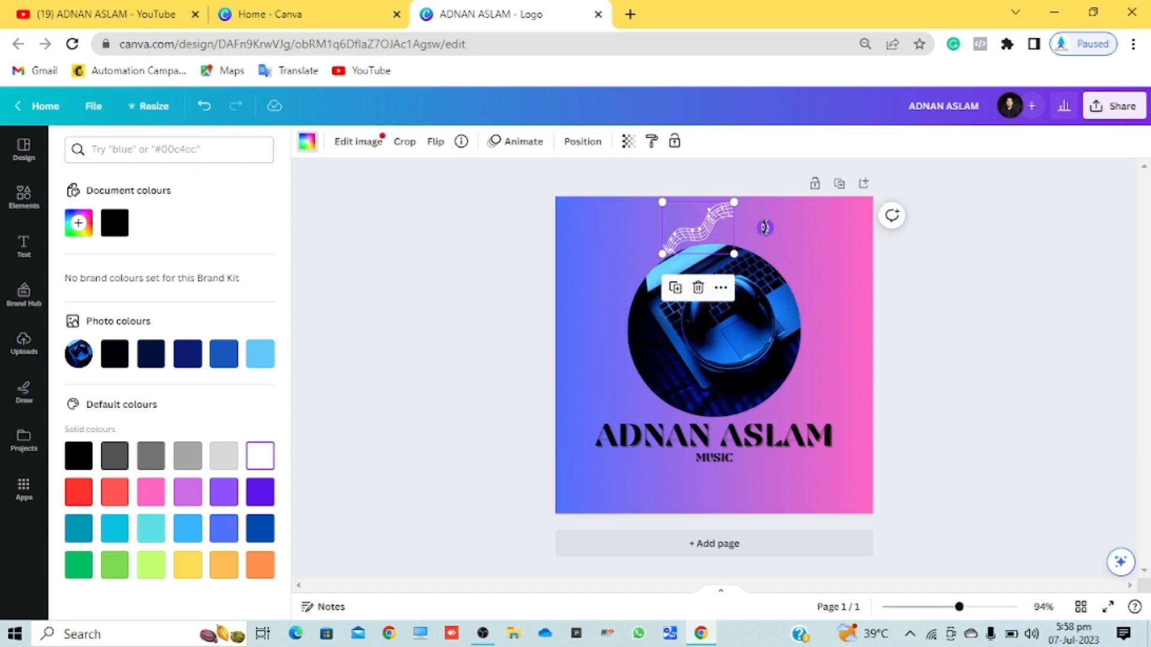
left_click_drag(764, 228, 716, 270)
left_click_drag(705, 229, 628, 252)
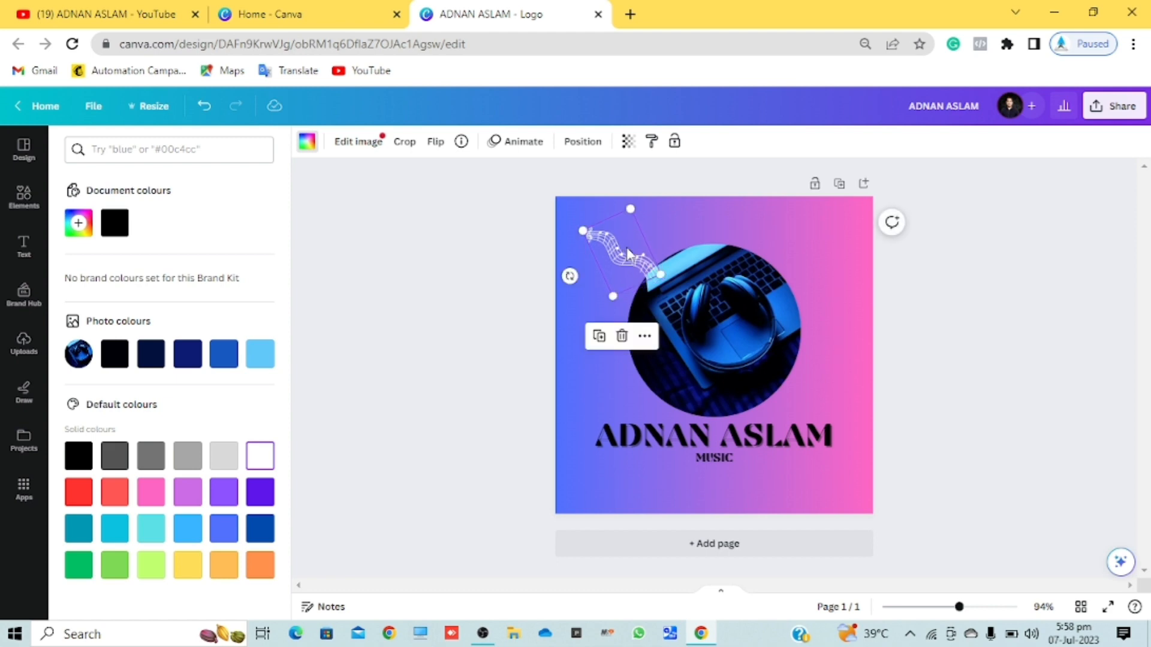
Step: Send the staff graphic to the back, behind the photo circle
right_click(628, 252)
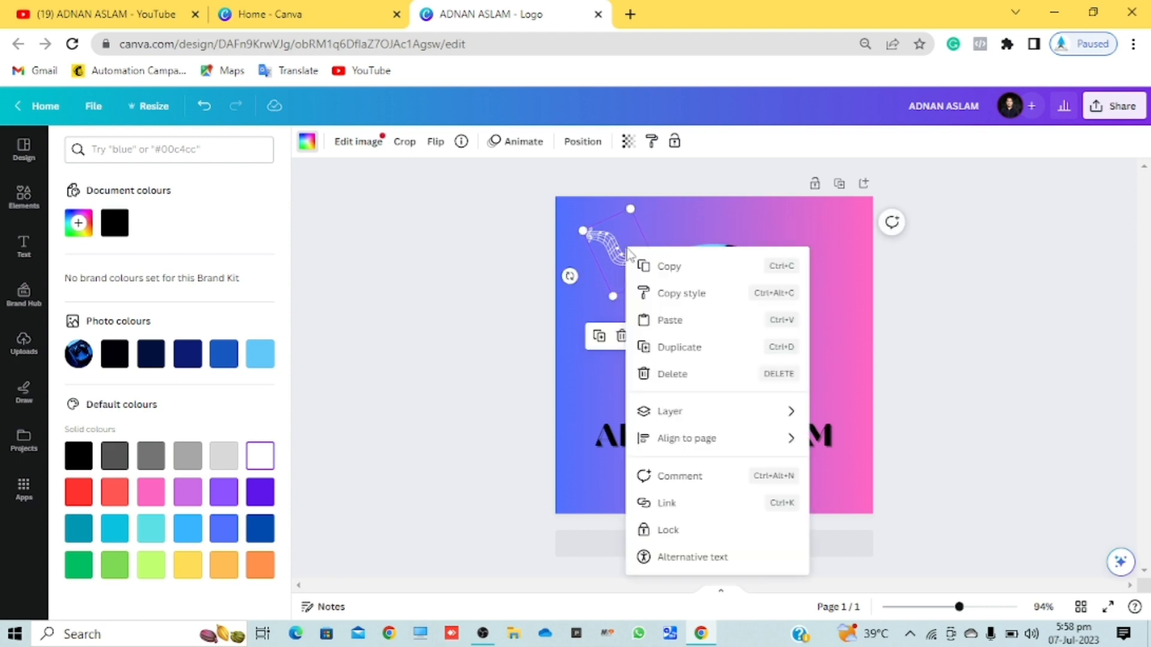
mouse_move(673, 412)
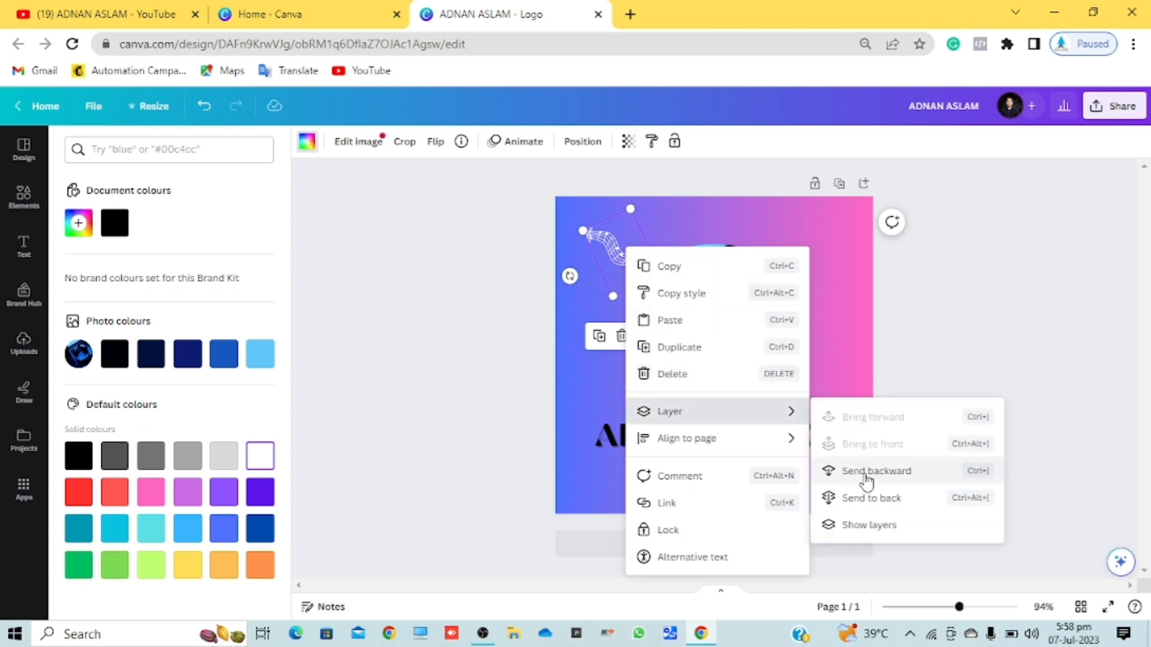
left_click(864, 504)
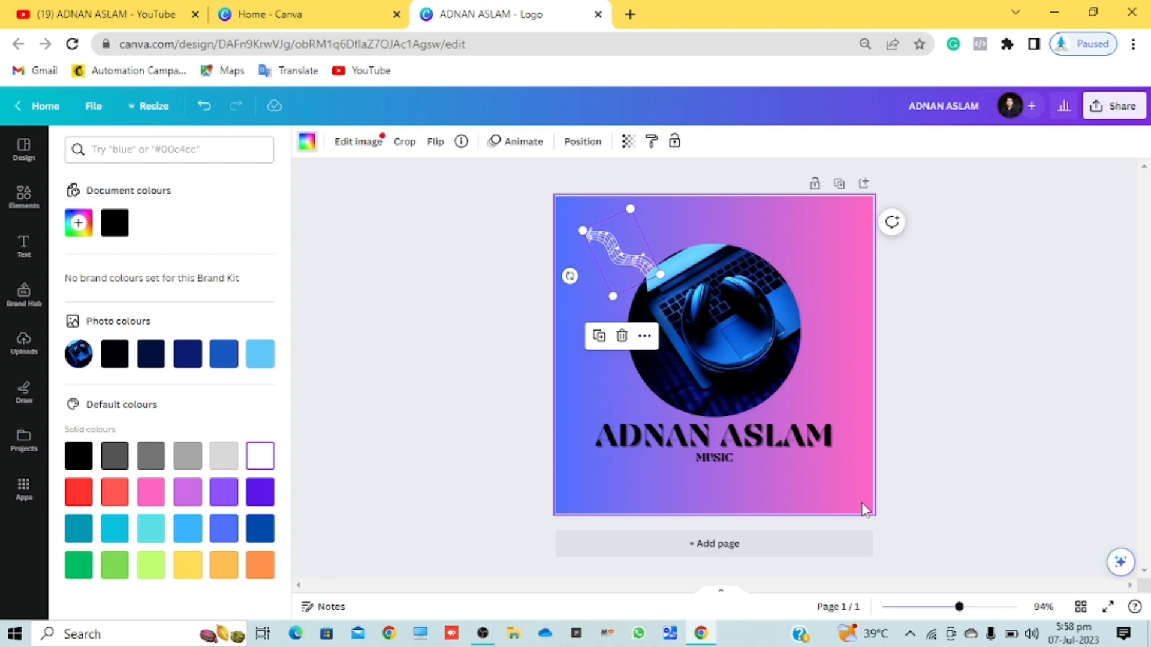
left_click(968, 341)
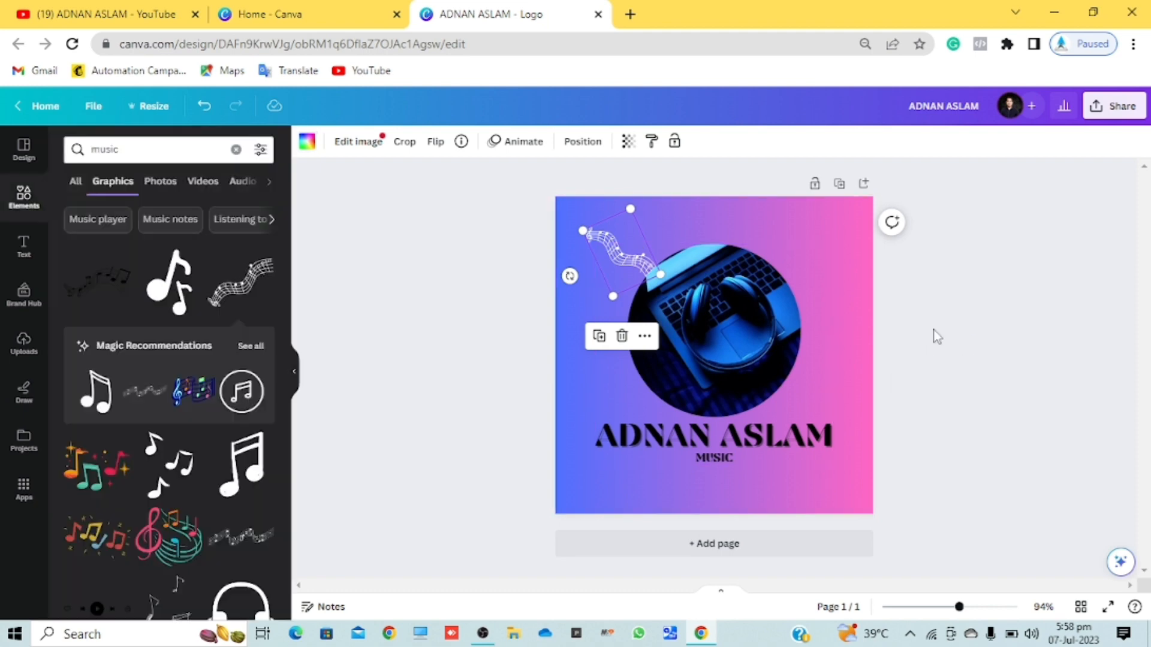
Step: Add the music-note graphic, make it white, shrink it, and centre it below MUSIC
left_click(893, 336)
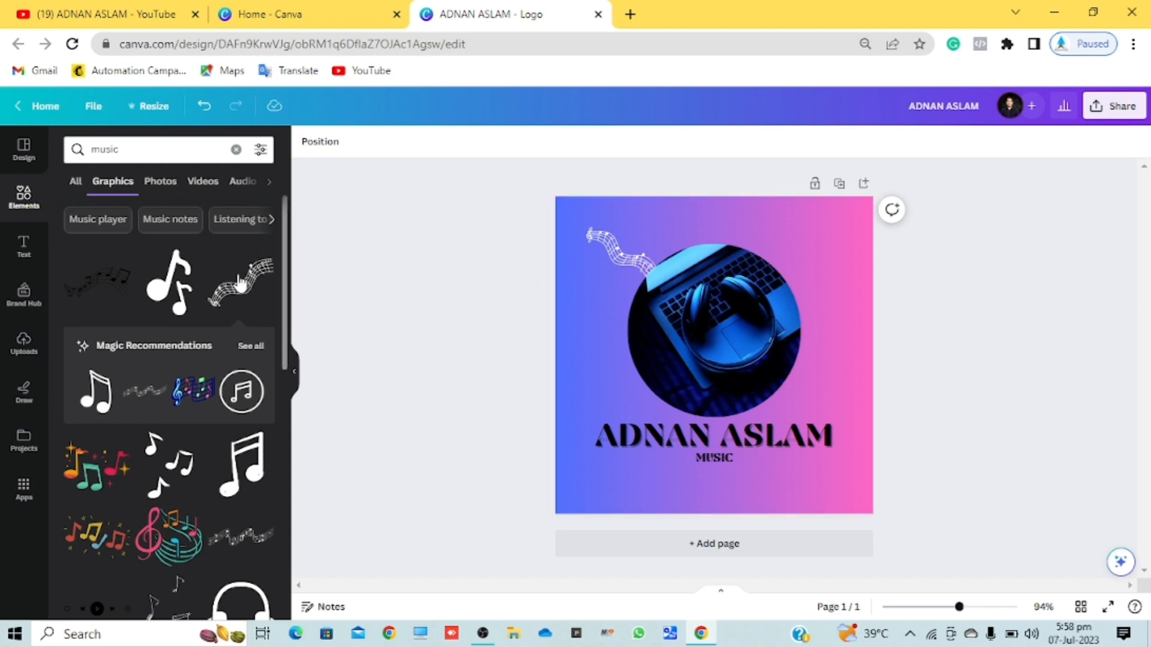
left_click(181, 287)
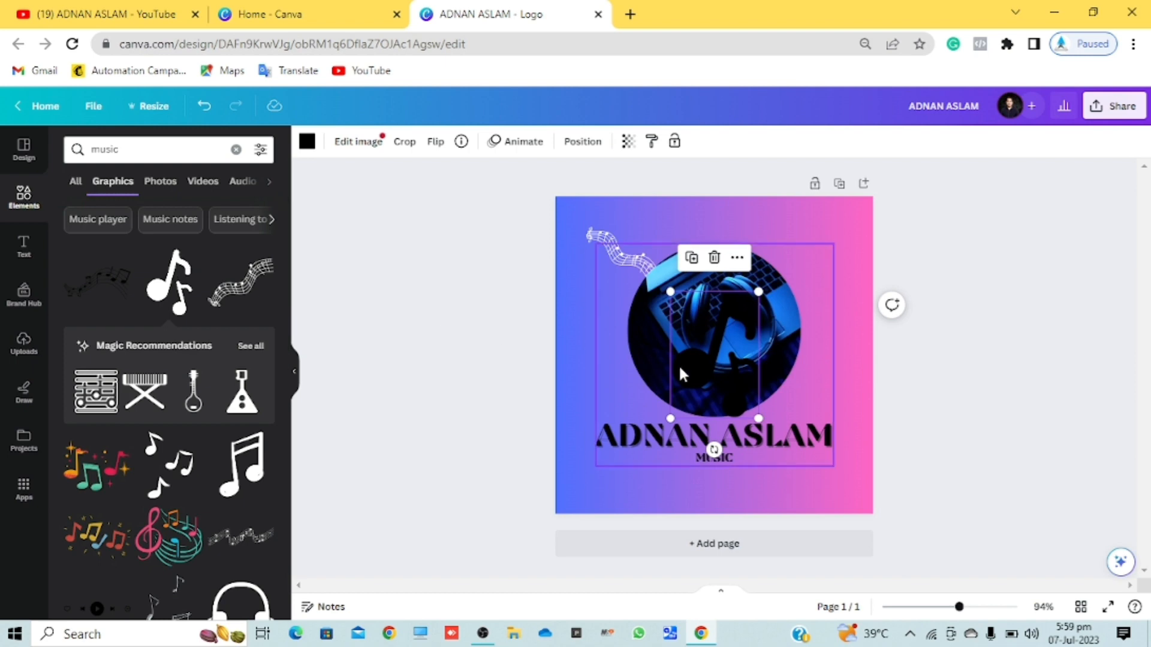
left_click_drag(703, 370, 783, 279)
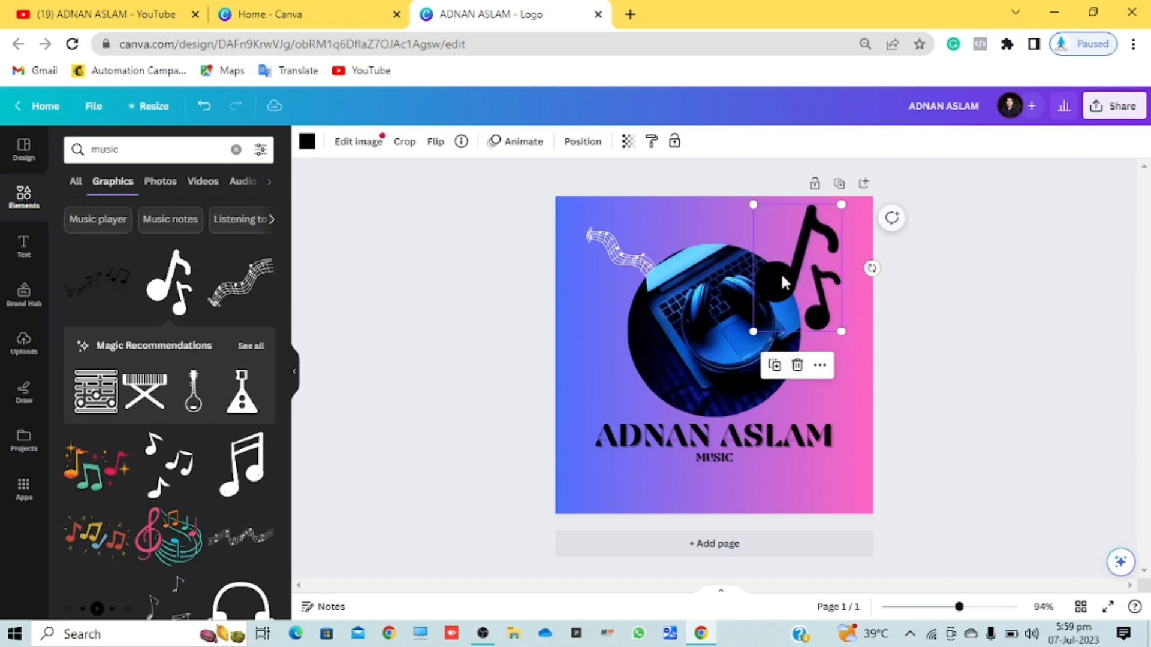
left_click(308, 143)
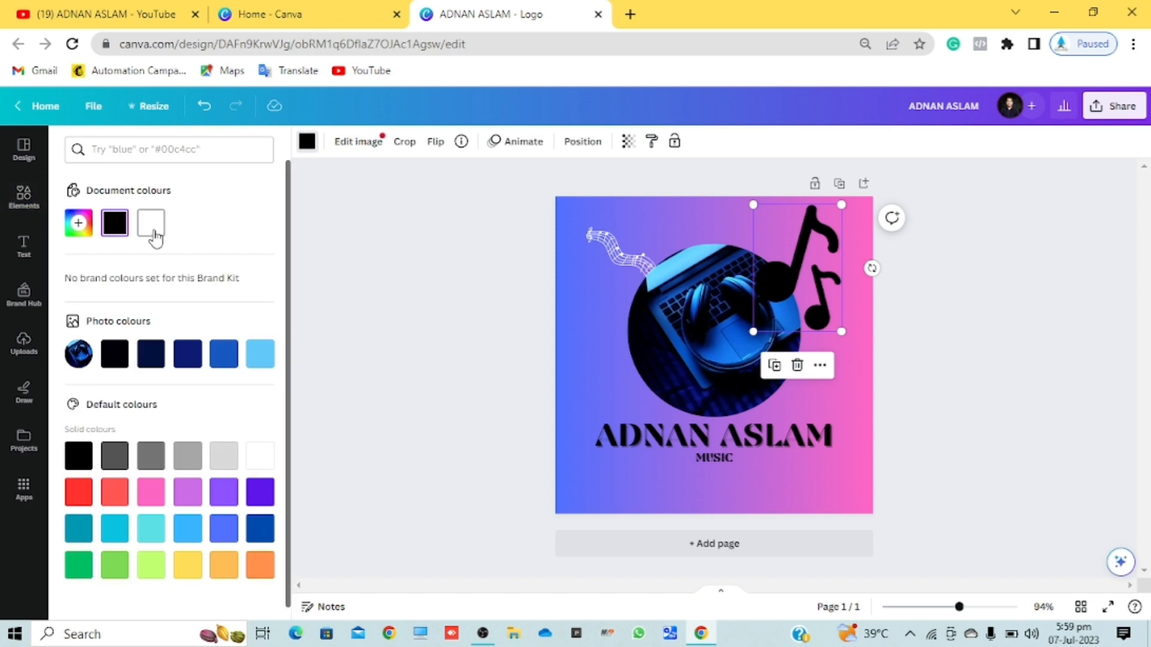
left_click(150, 223)
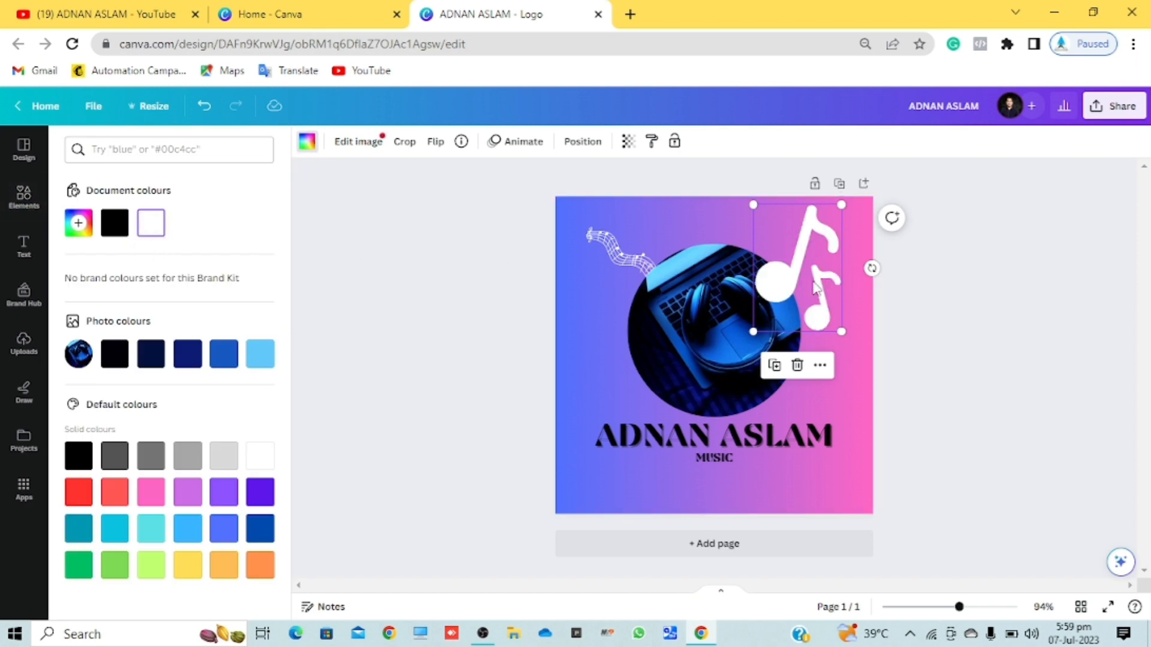
left_click_drag(841, 206, 715, 482)
left_click(514, 462)
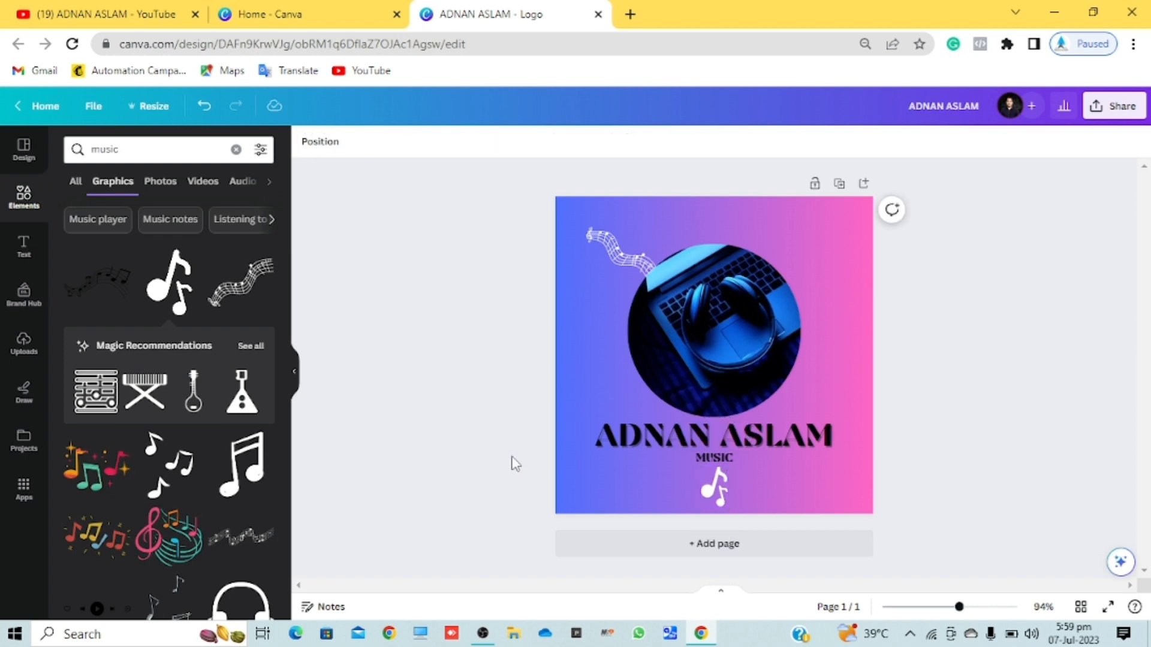
Step: Delete the white music-note graphic under MUSIC, restoring the wavy staff after deleting it by mistake
left_click(619, 250)
left_click(613, 245)
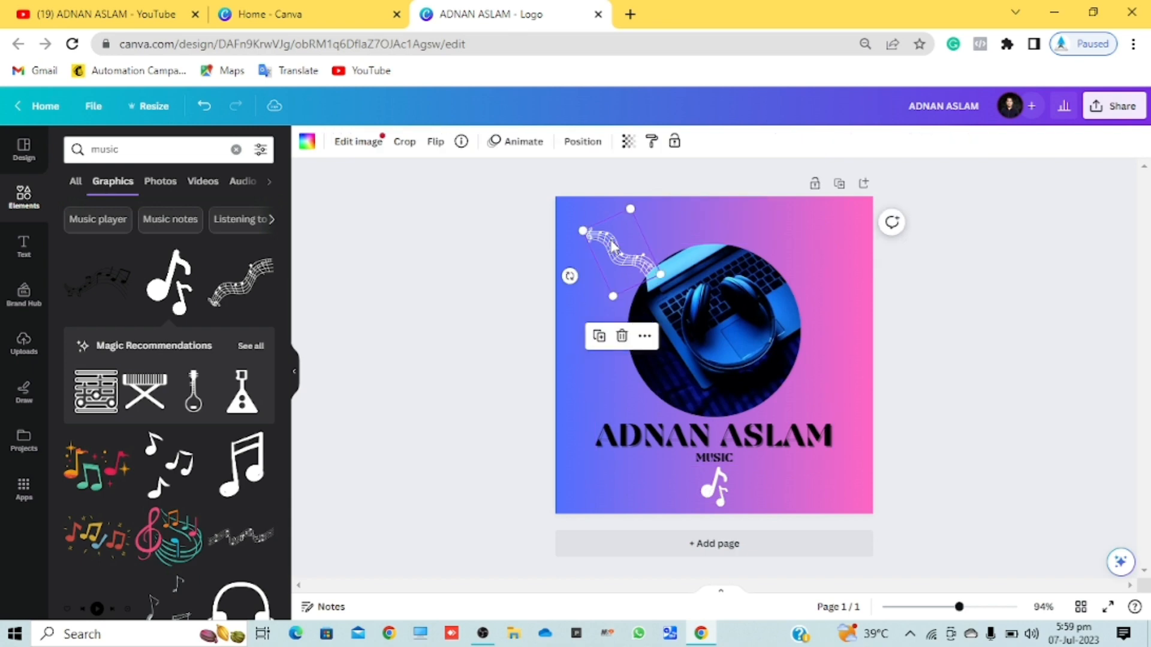
key("Delete")
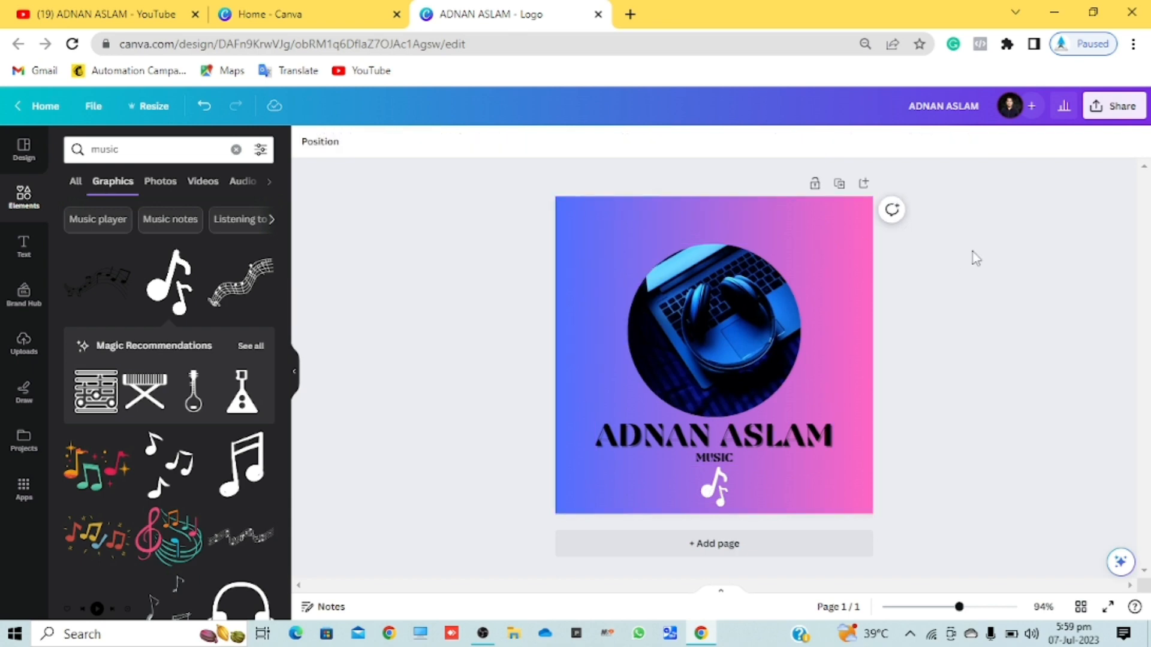
left_click(211, 116)
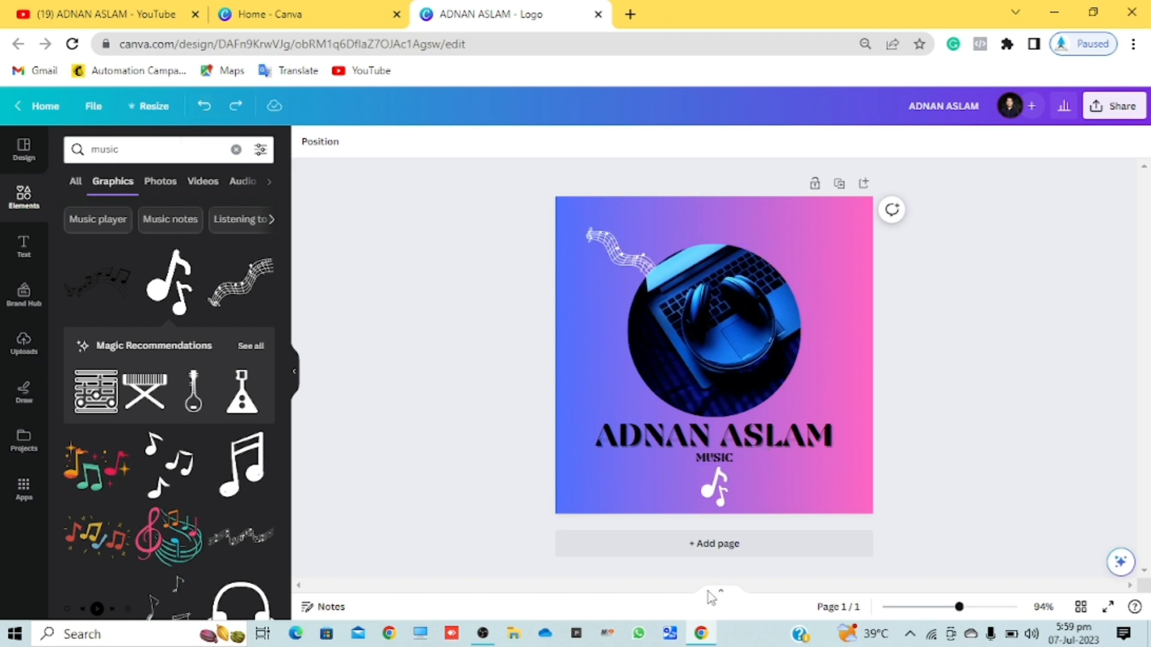
left_click(714, 505)
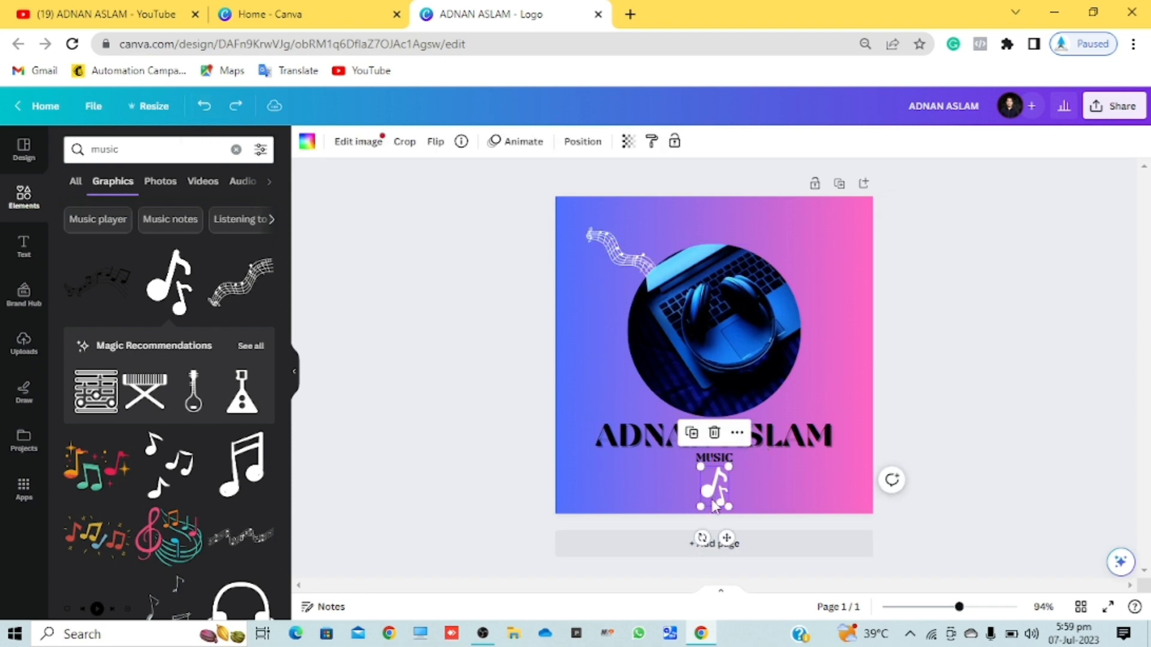
key("Delete")
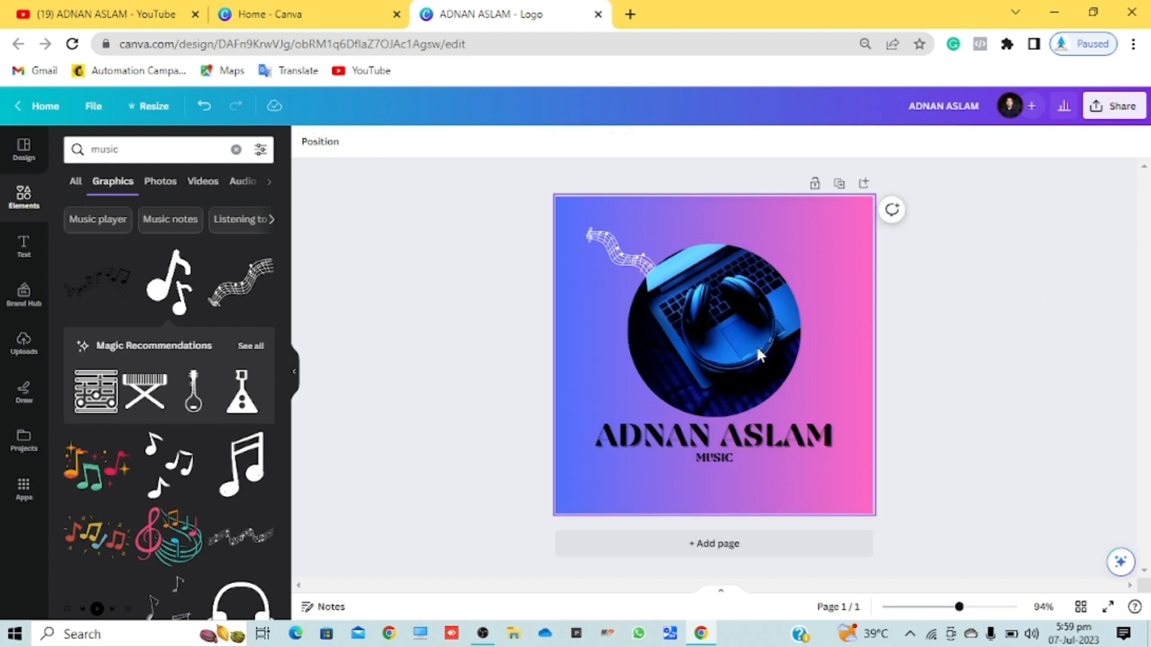
Step: Erase the design's title so it is blank, and bring up the Share options
triple_click(936, 106)
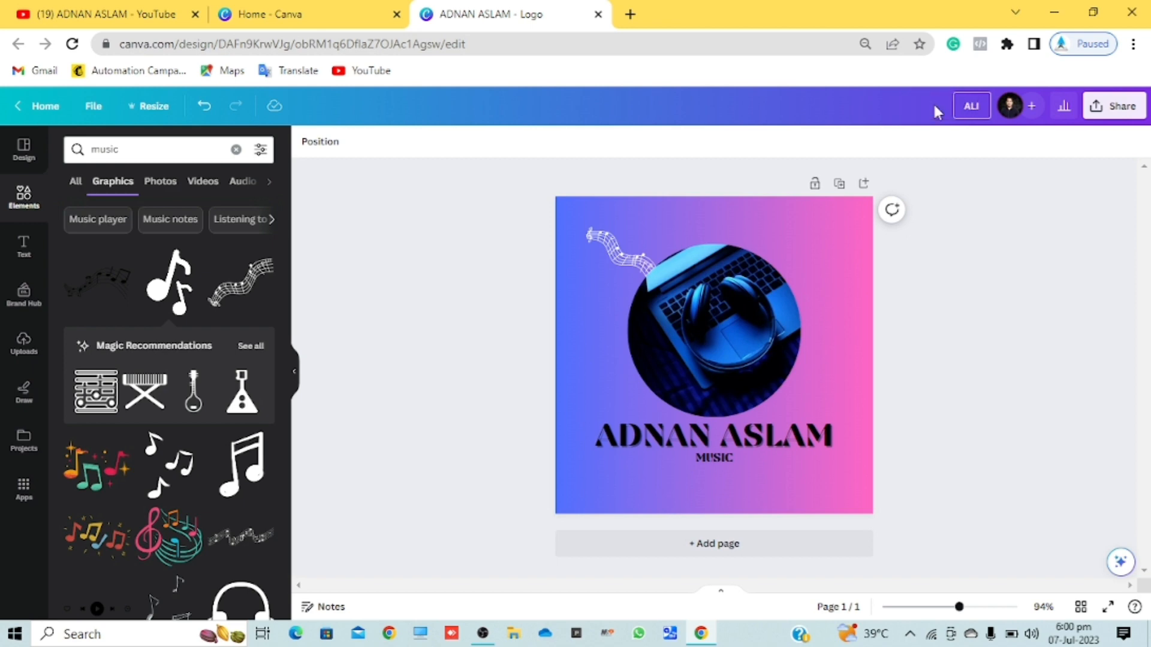
key("BackSpace")
key("BackSpace")
left_click(1122, 117)
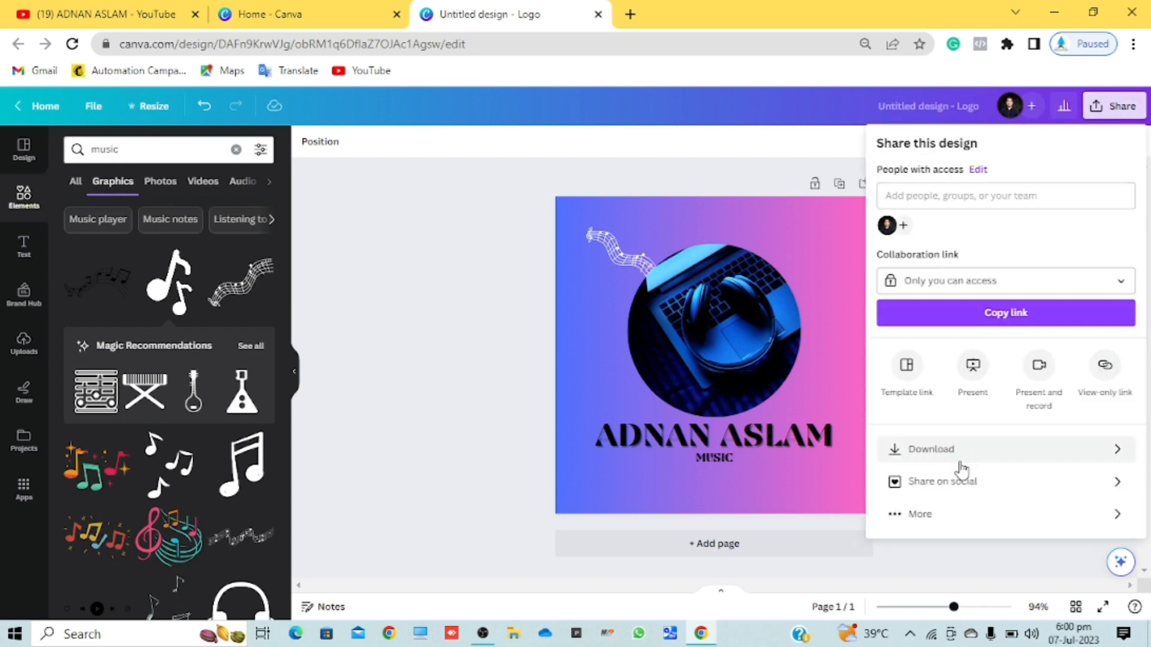
Step: Download the logo as a 500 × 500 px PNG with transparent background left off
left_click(960, 466)
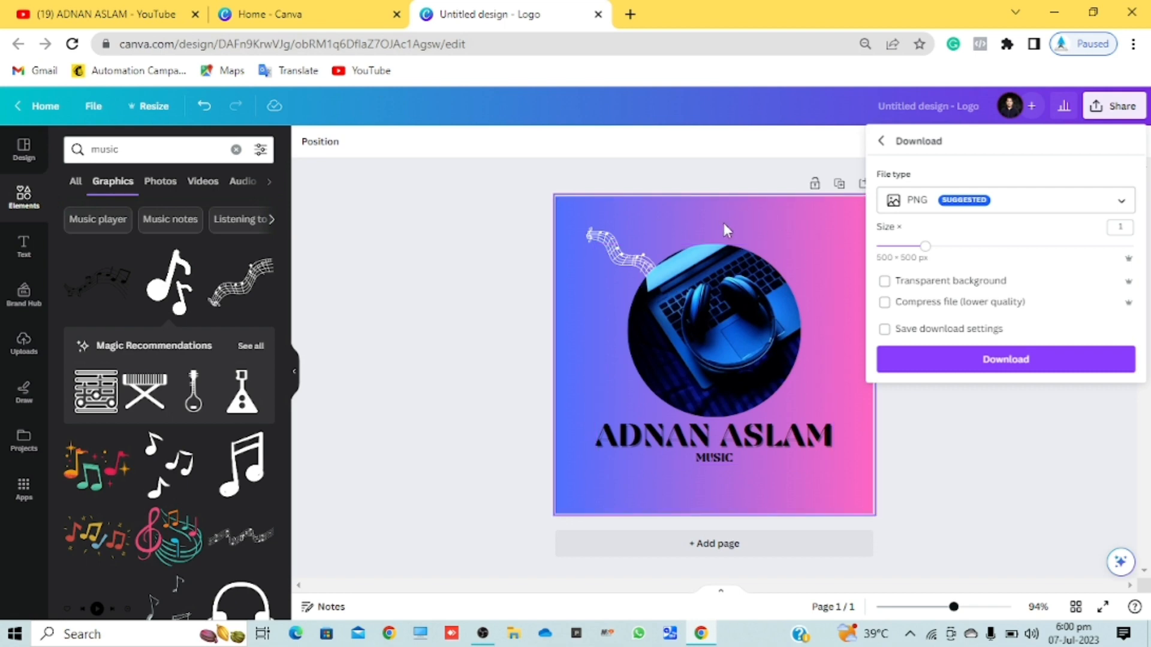
left_click(885, 282)
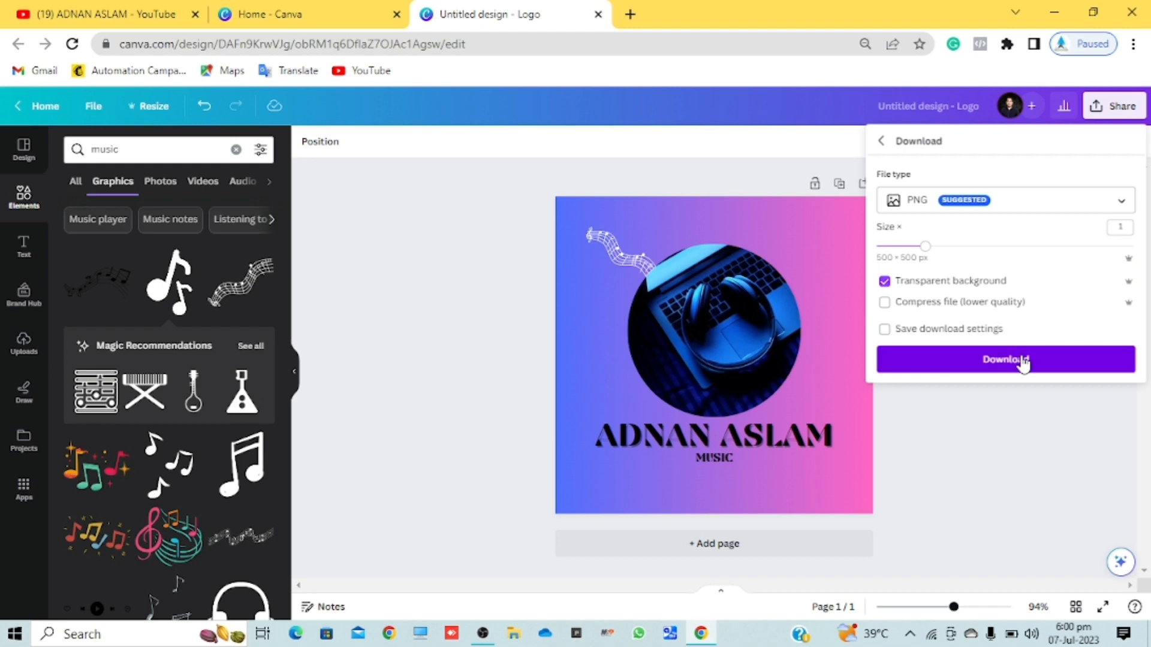
left_click(886, 283)
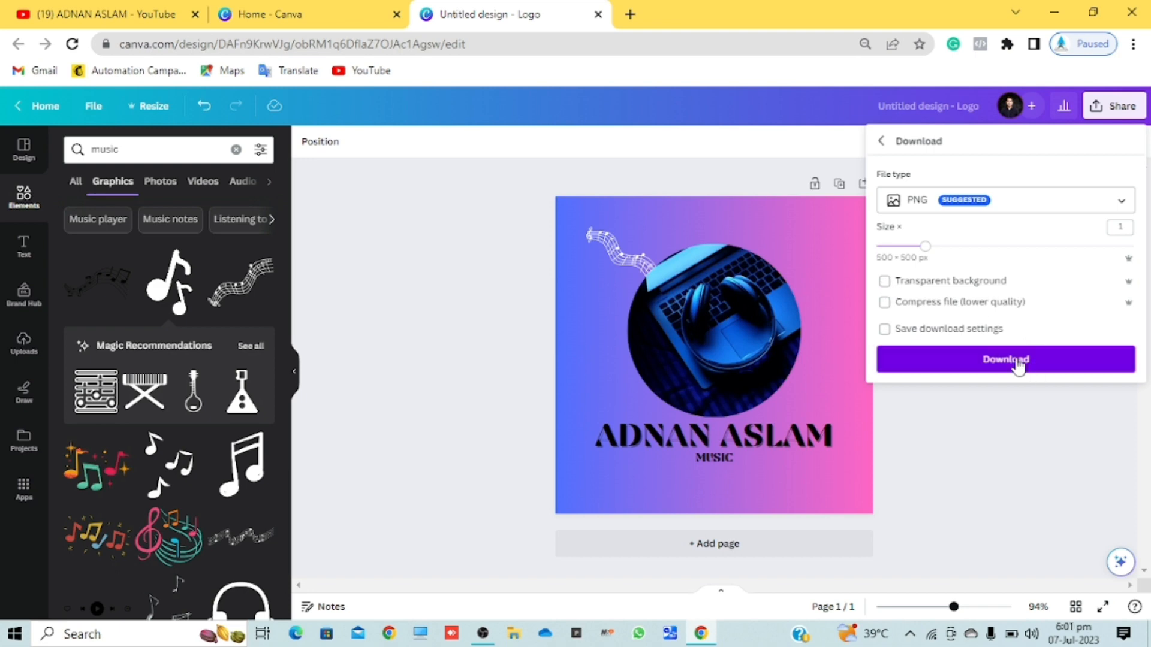
left_click(1021, 412)
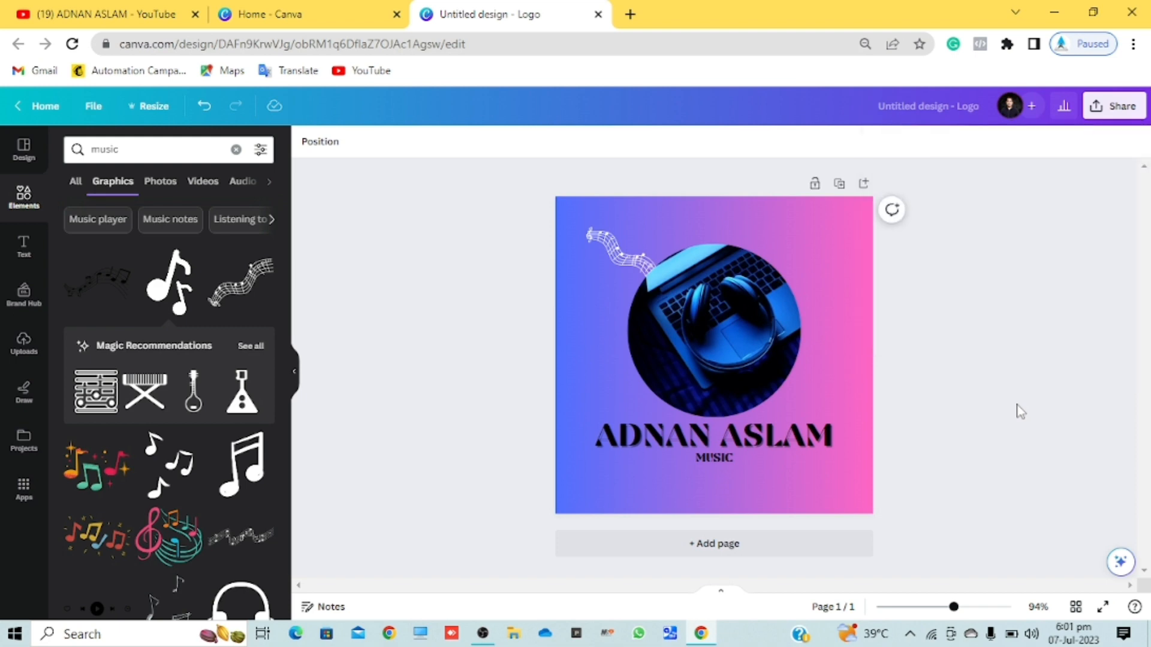